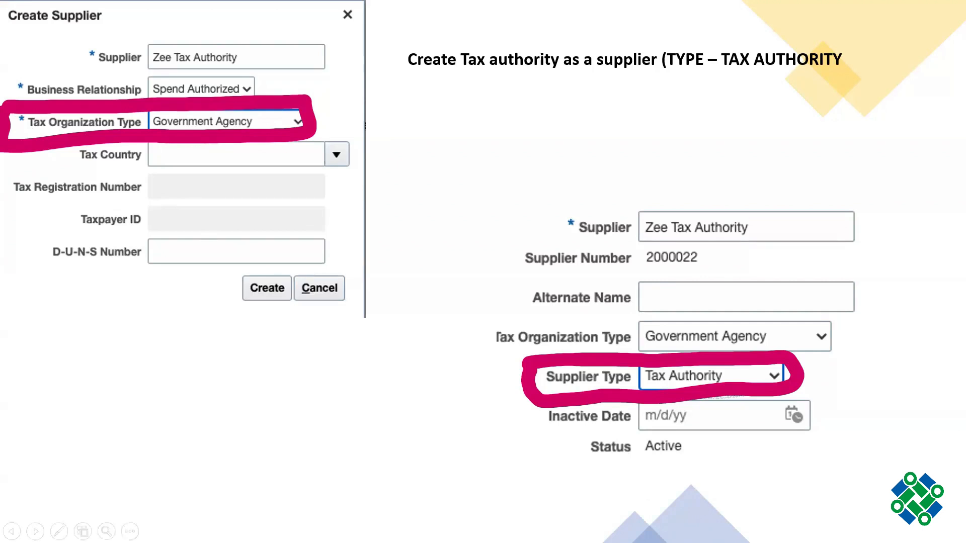
- End the PowerPoint slideshow and go to slide 6 of the withholding tax deck
left_click(130, 531)
left_click(118, 501)
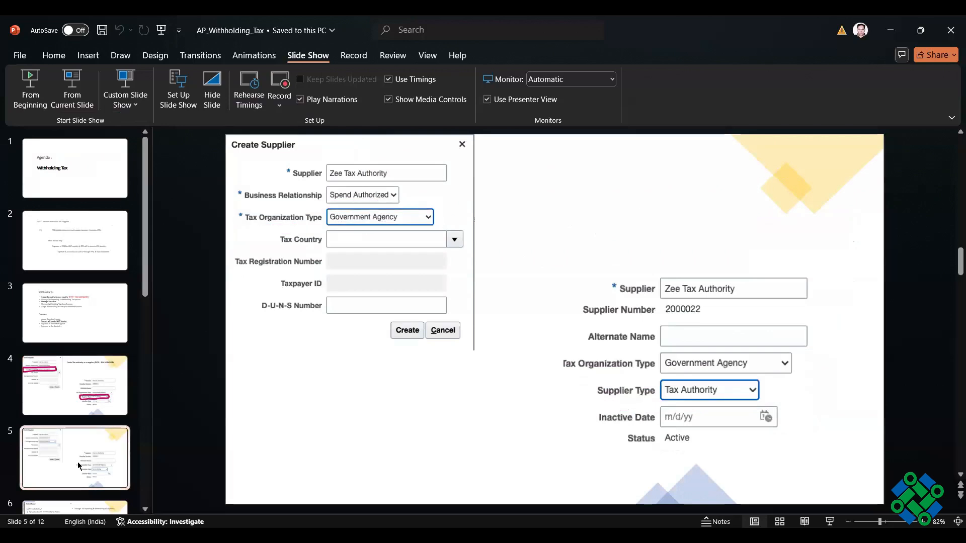
scroll(88, 440, "down", 2)
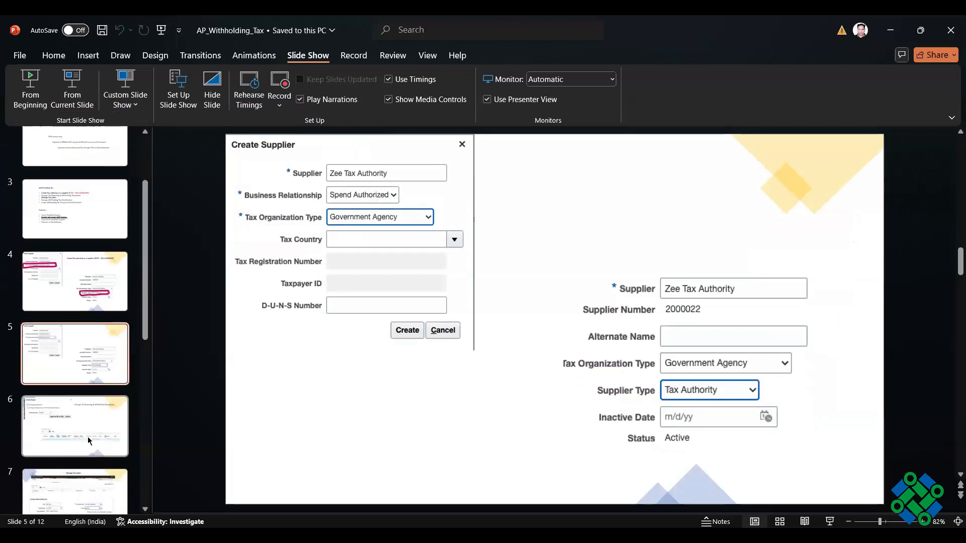
left_click(88, 440)
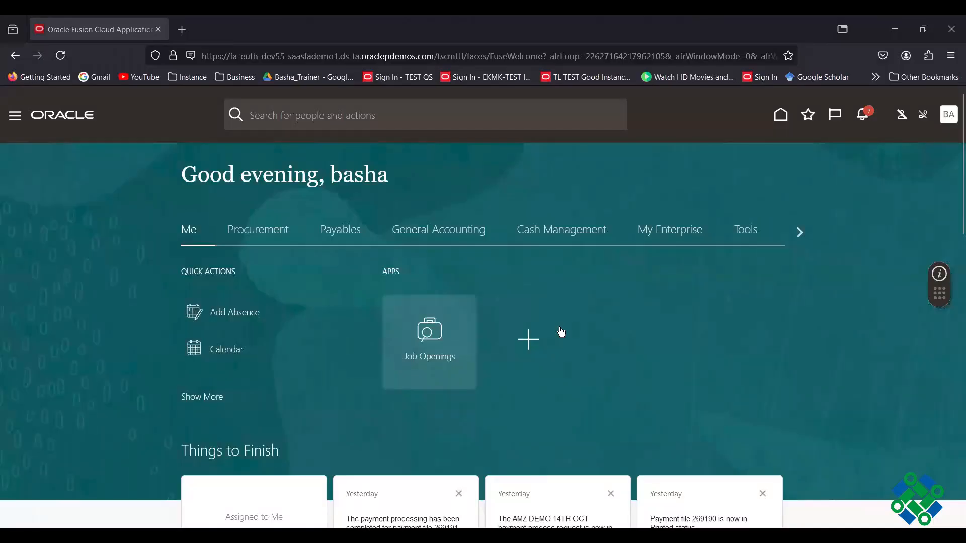
- Open the Suppliers work area from the Procurement apps and show its task list
left_click(562, 332)
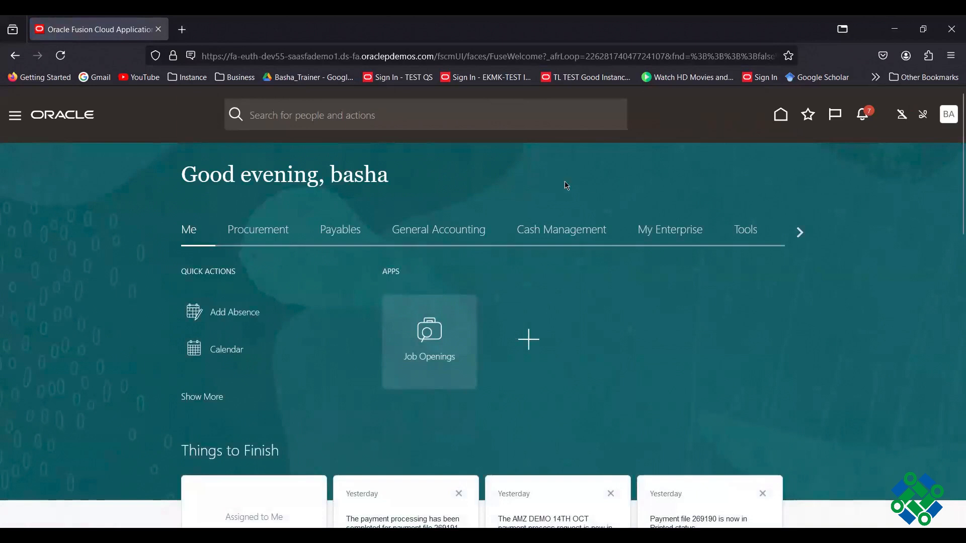
left_click(692, 238)
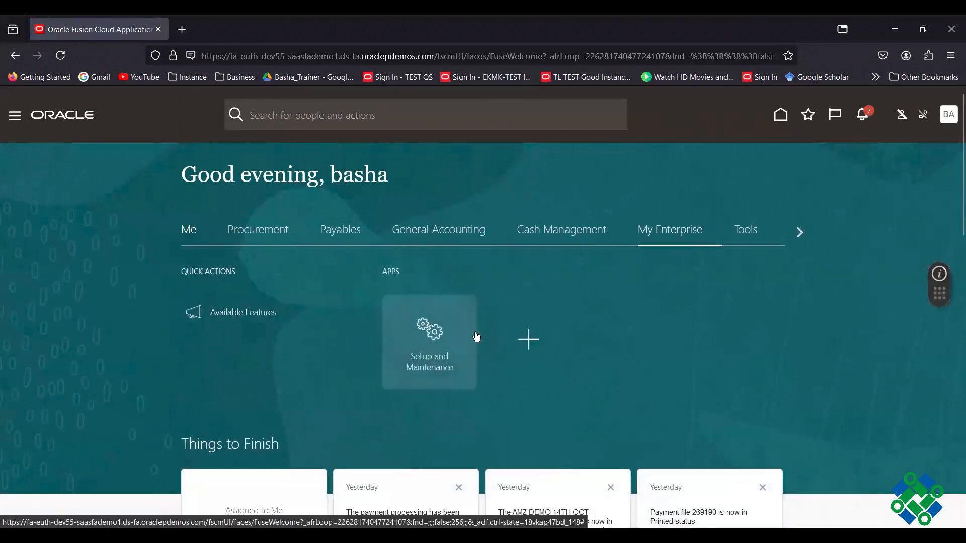
left_click(256, 233)
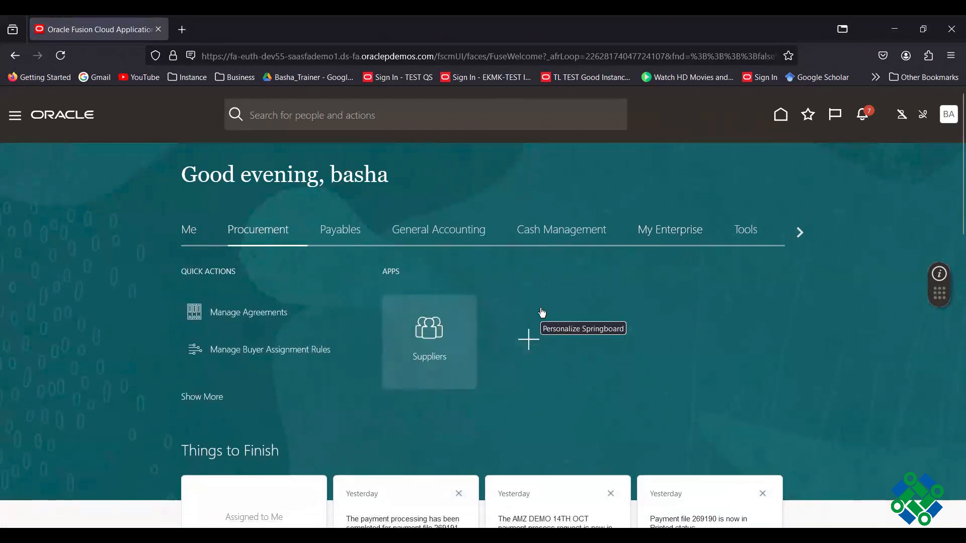
left_click(542, 311)
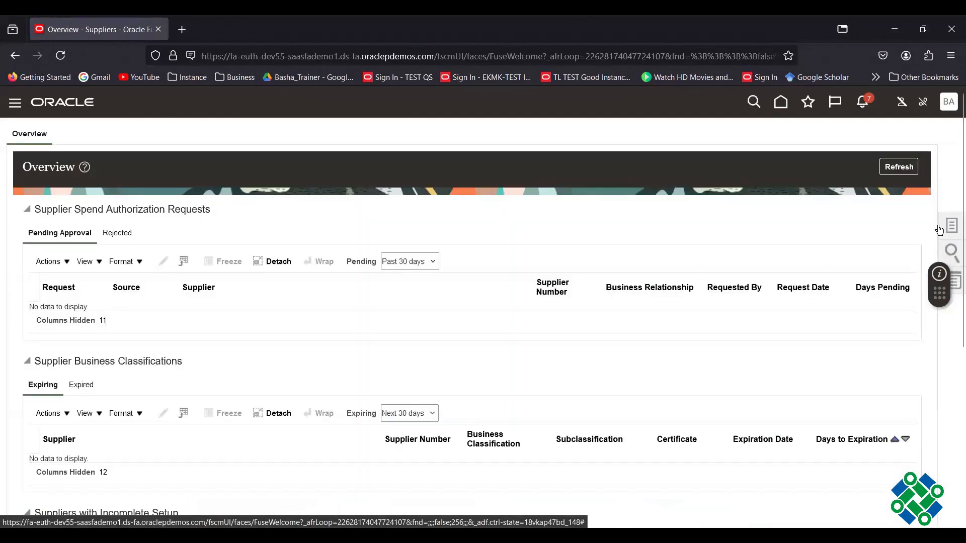
left_click(939, 230)
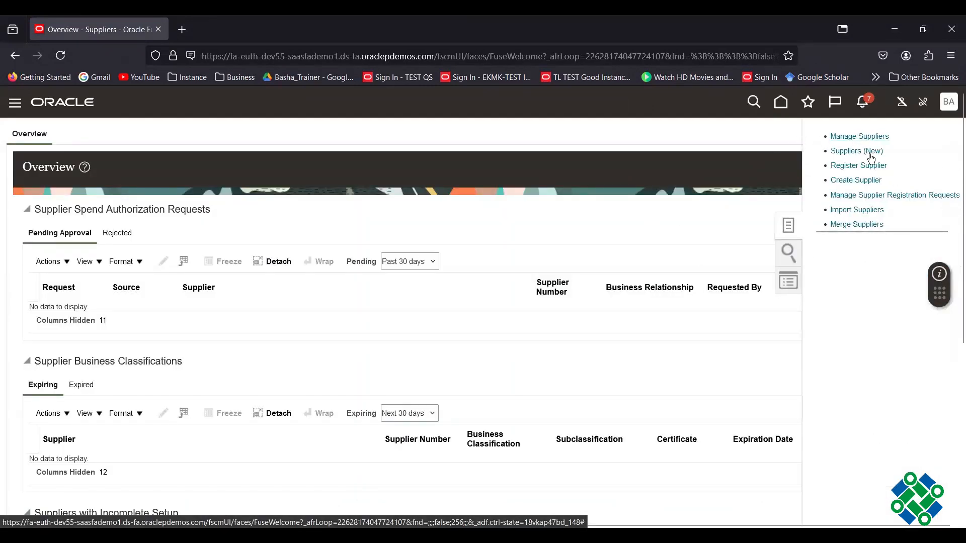
- Create supplier 'GTA - Govenment Tax Authority' as Spend Authorized with Government Agency tax organization type
left_click(845, 180)
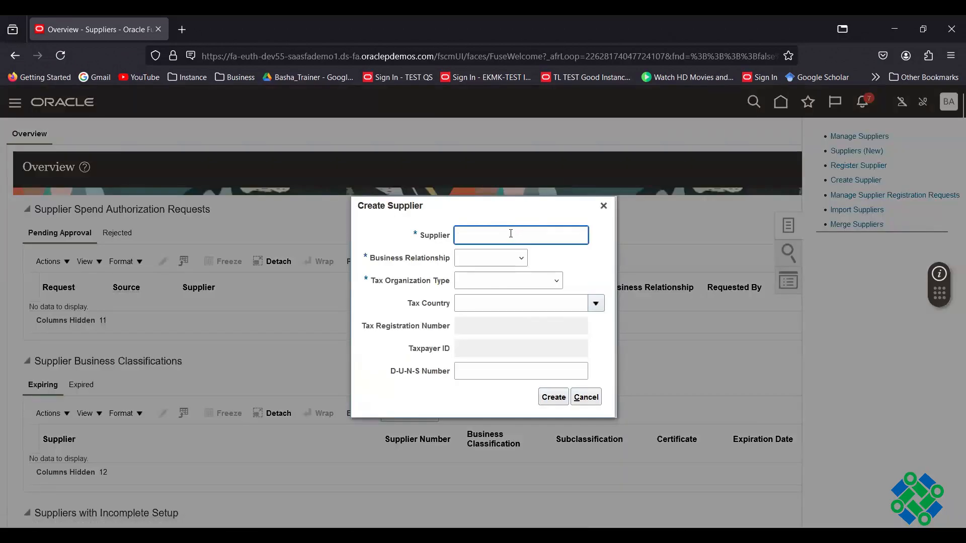
type("GTA - Govenment Tax Authority")
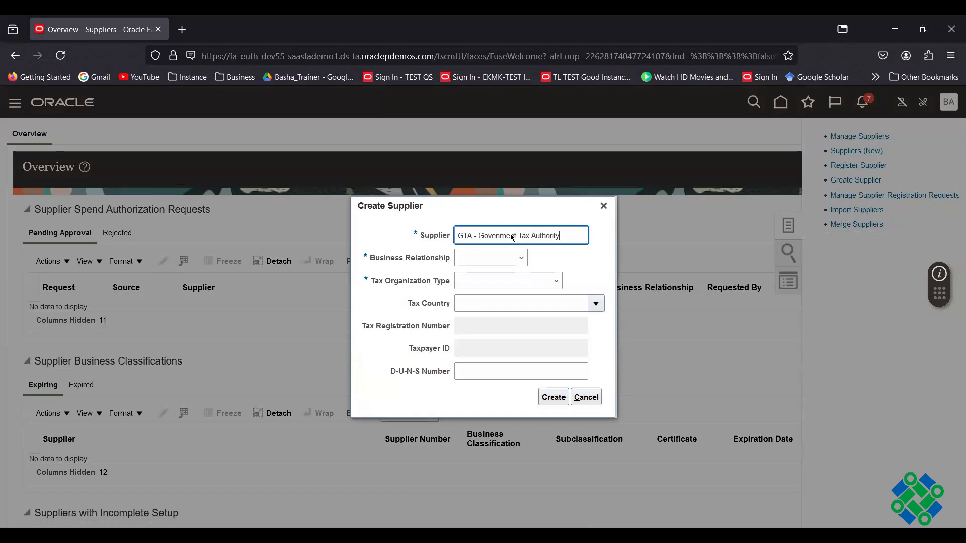
left_click(522, 258)
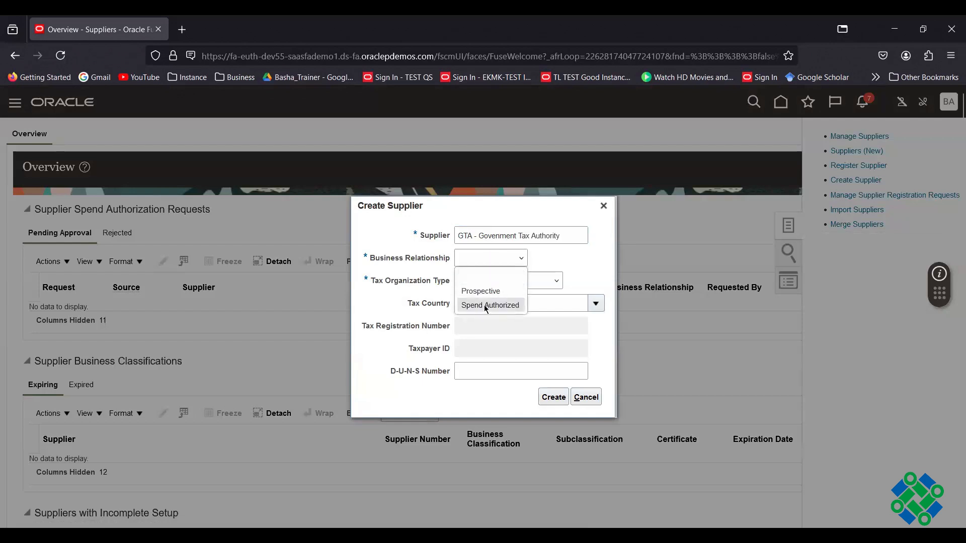
left_click(485, 306)
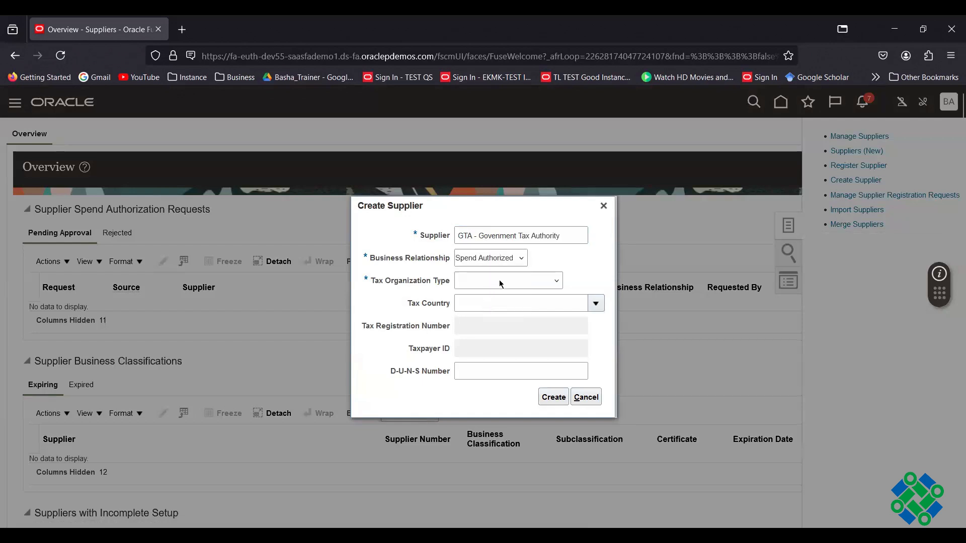
left_click(500, 283)
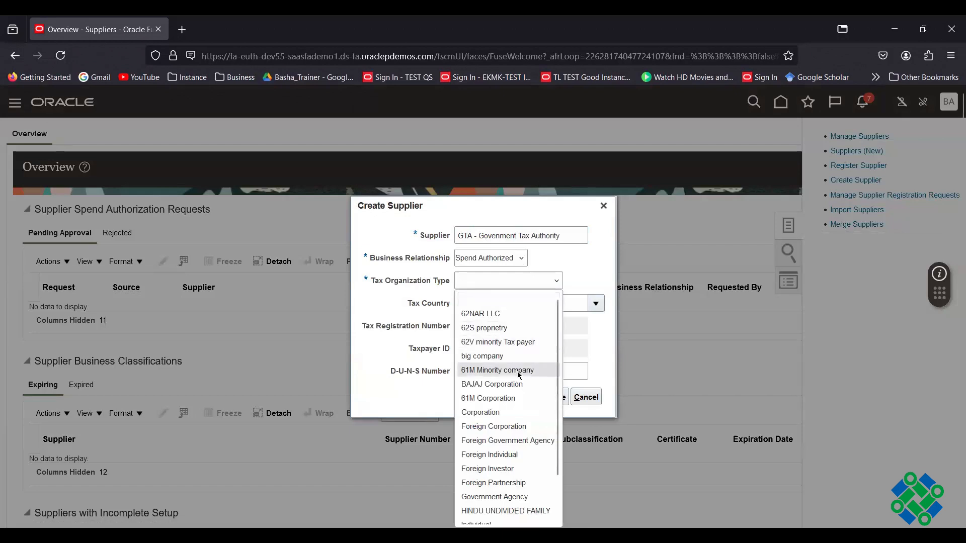
left_click(502, 497)
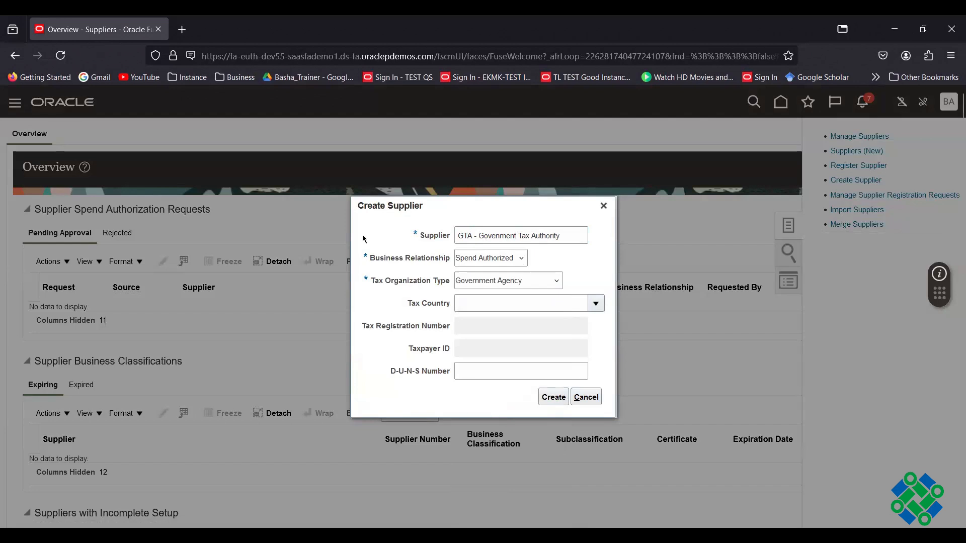
left_click(554, 398)
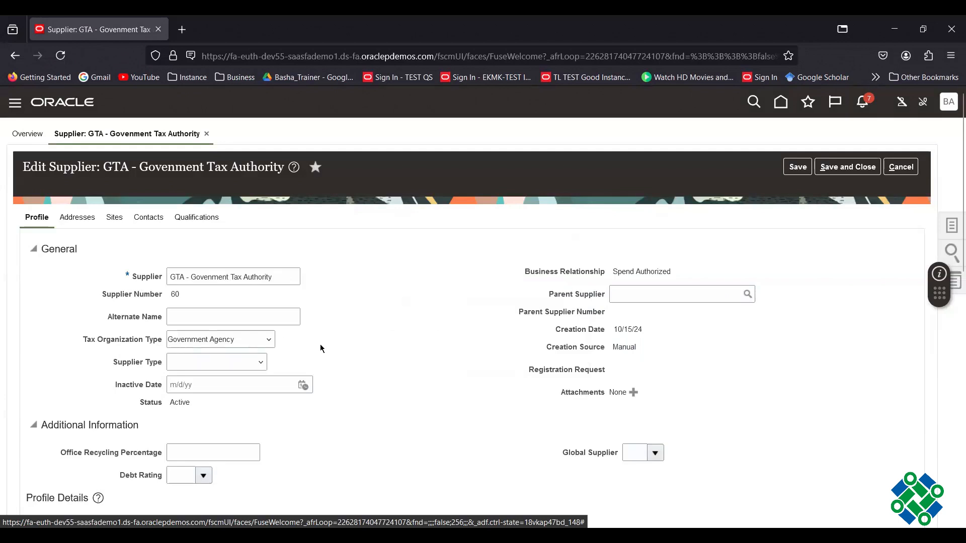
- Set the supplier type to Tax Authority and view the supplier's Sites
left_click(261, 363)
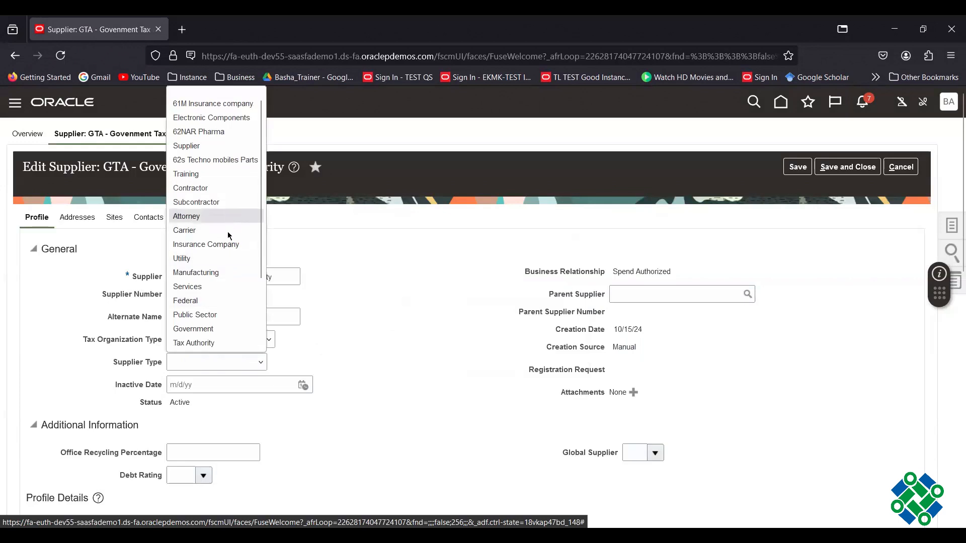
left_click(190, 344)
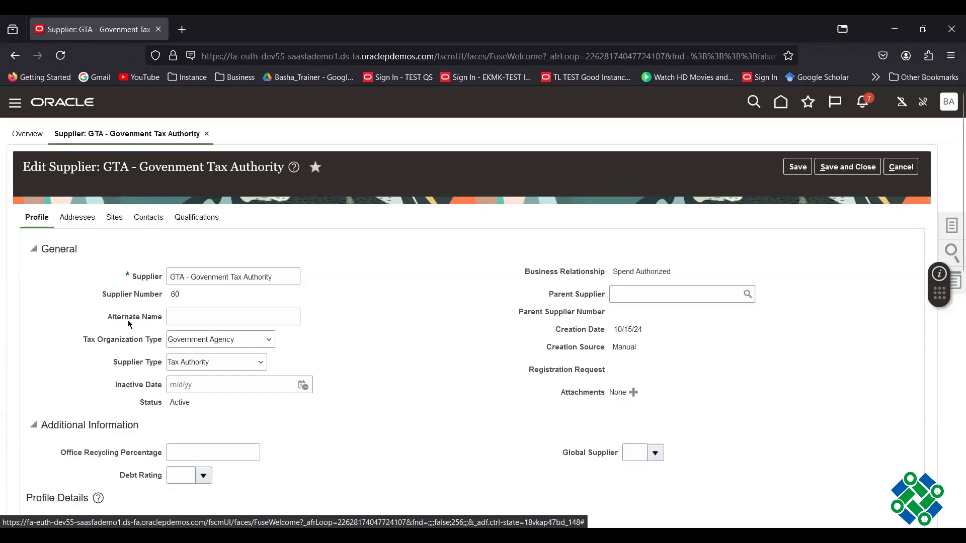
scroll(356, 313, "down", 5)
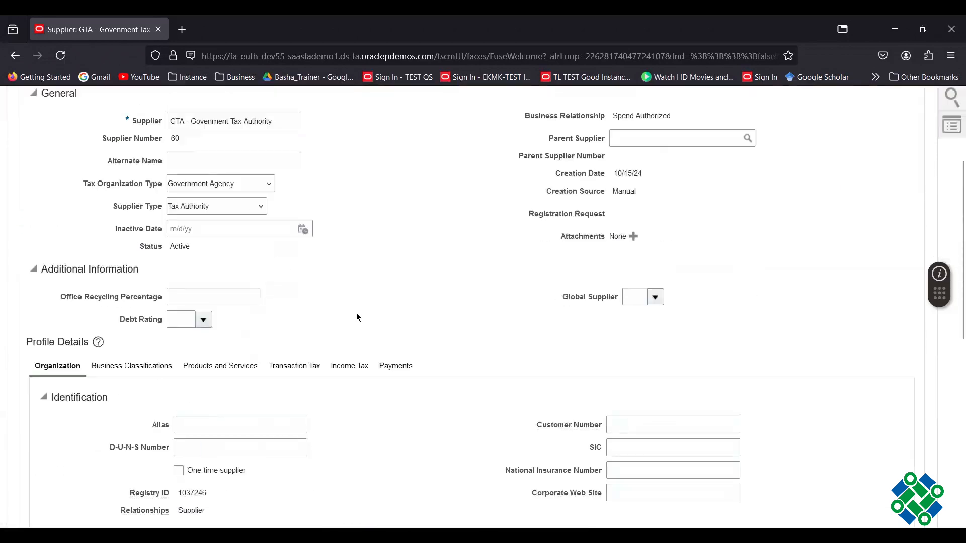
scroll(359, 318, "up", 5)
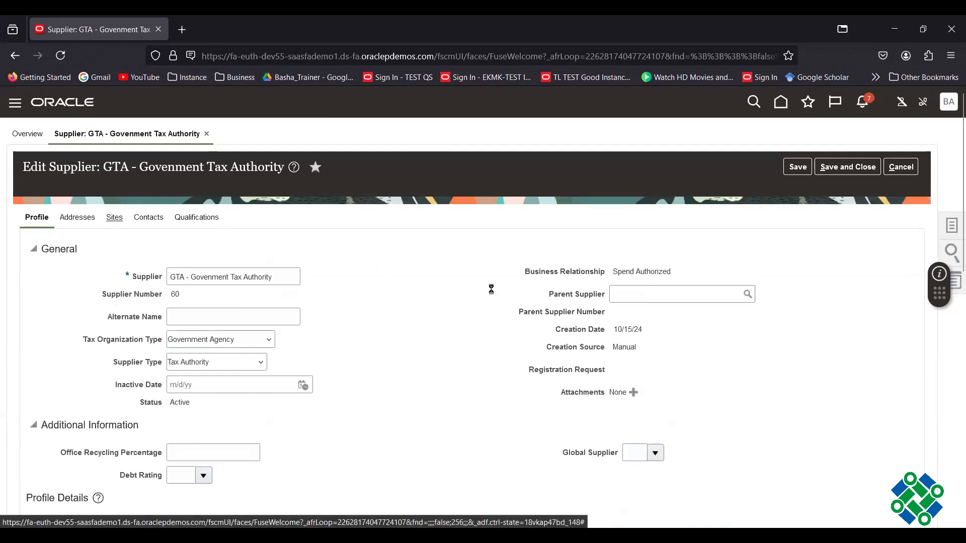
left_click(111, 219)
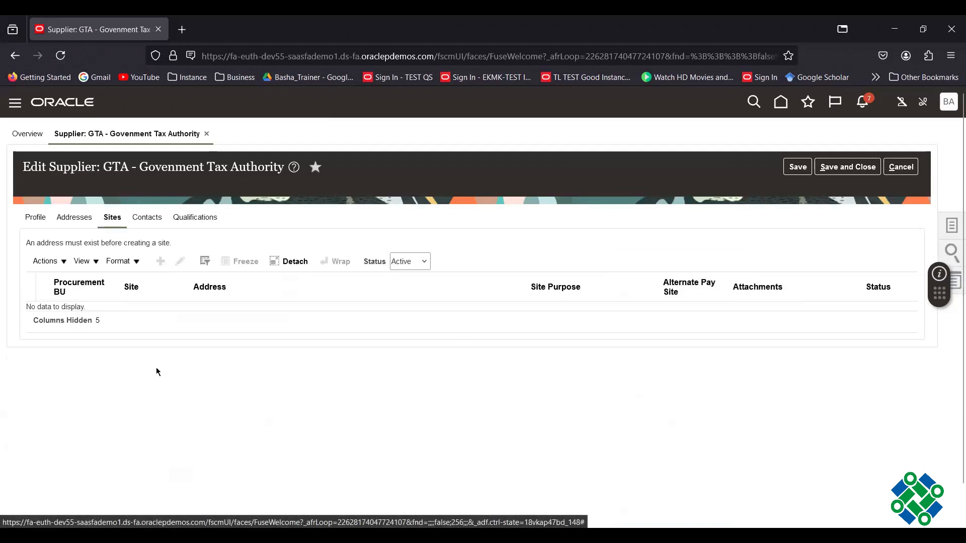
- Start a new supplier address in Delhi with pin code 6746664 and Remit to purpose
left_click(79, 220)
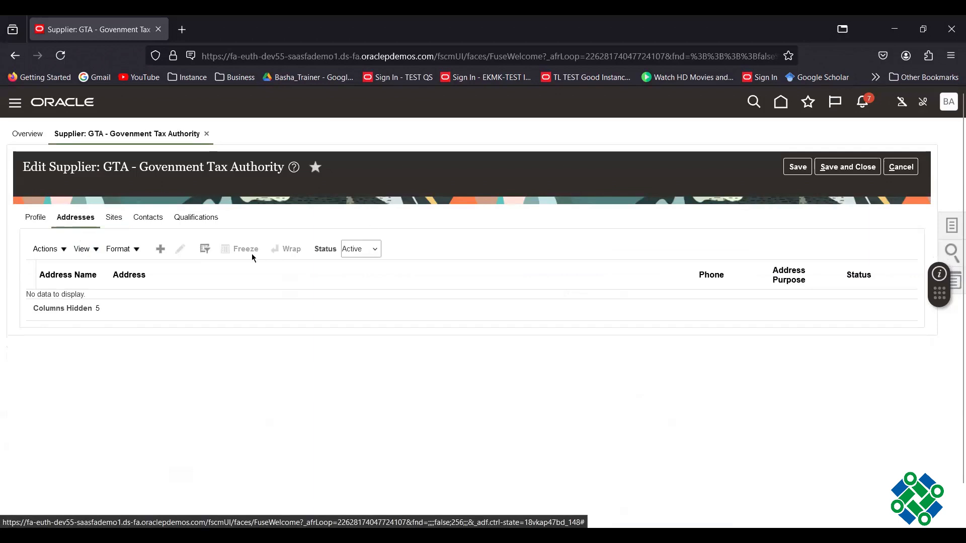
left_click(162, 250)
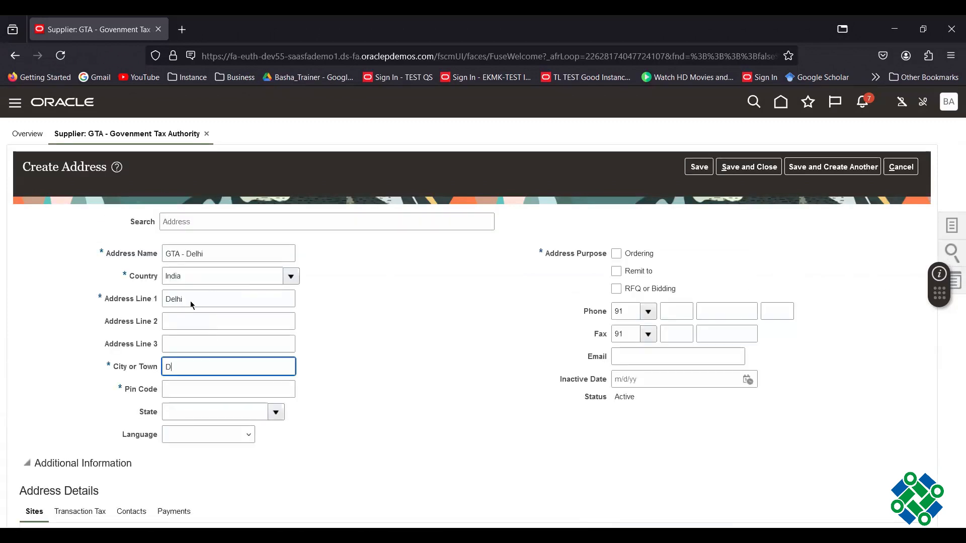
type("elhi")
key("Tab")
type("6746")
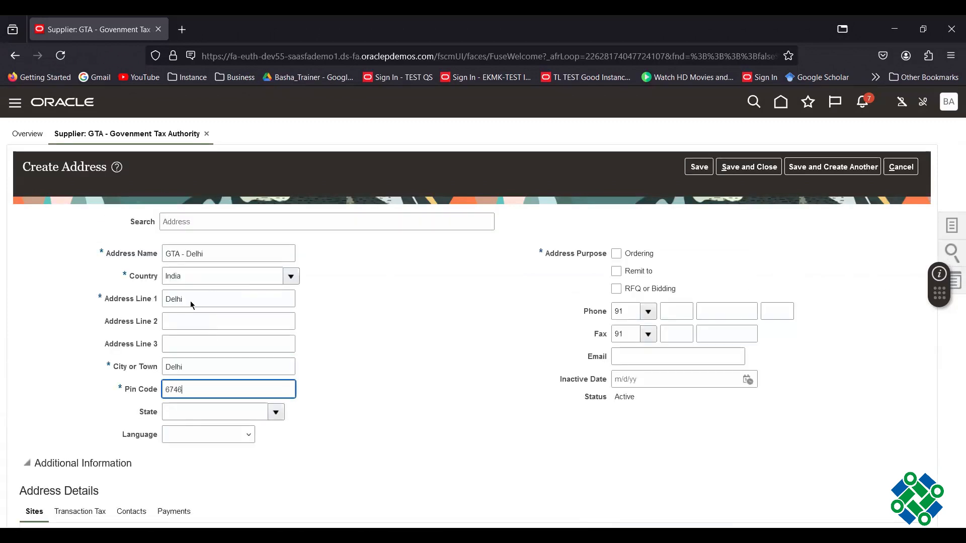
type("664")
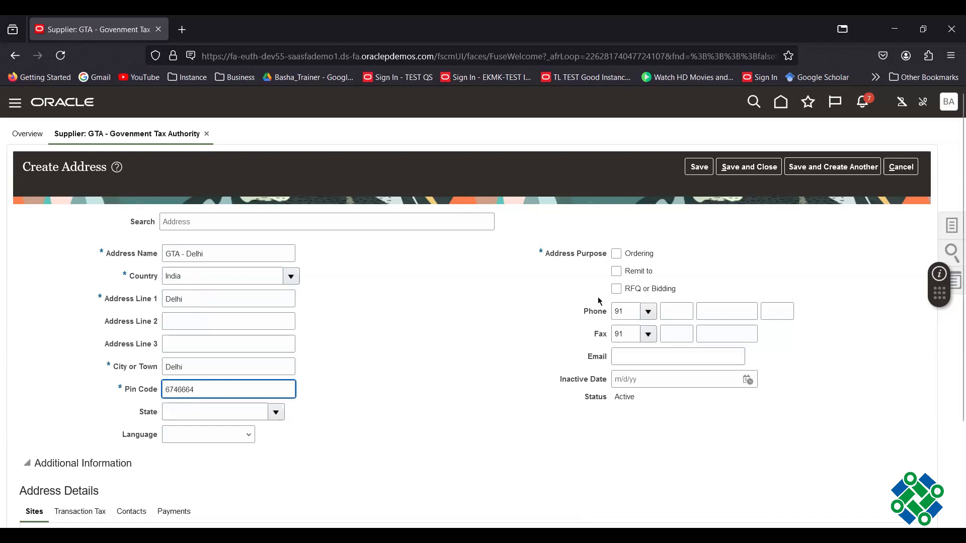
left_click(617, 271)
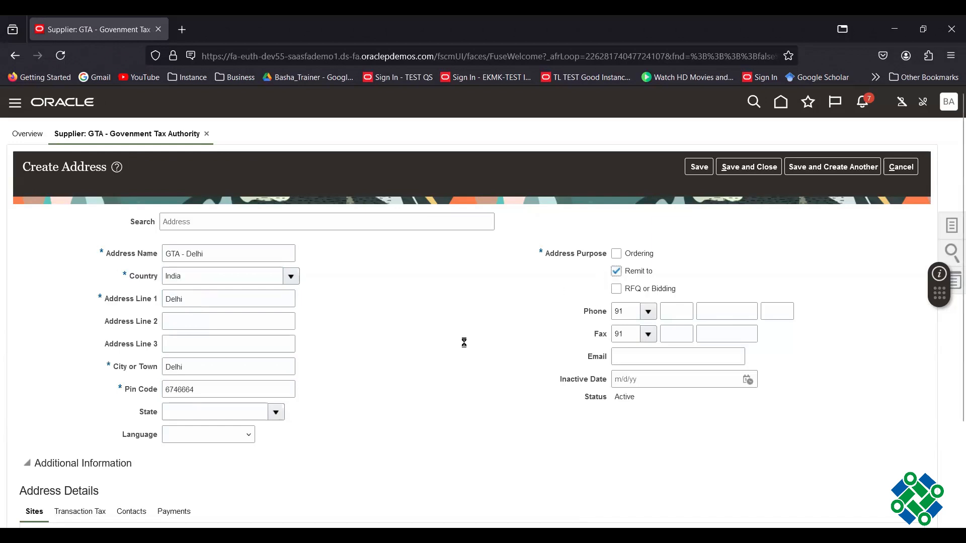
- Add the site 'GTA - Delhi' to the address and save it
scroll(472, 340, "down", 2)
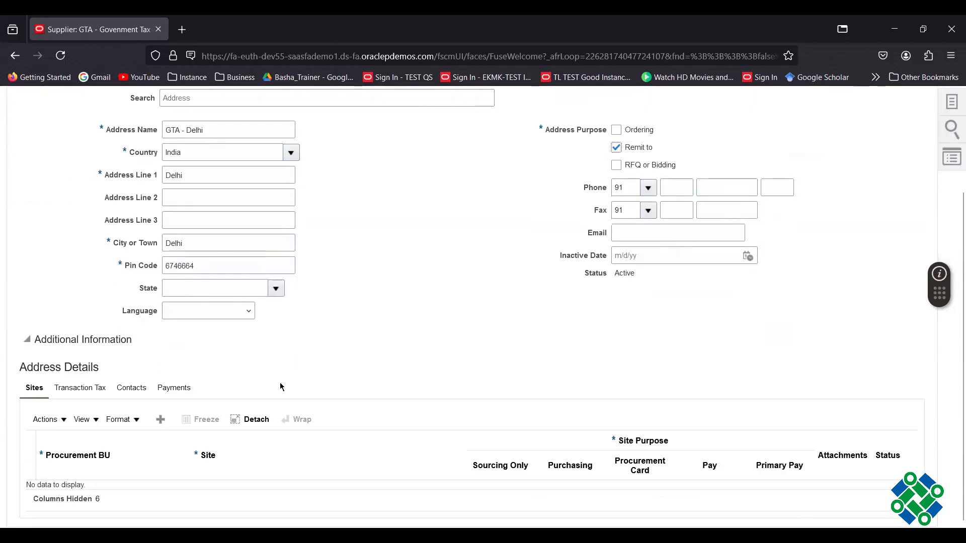
left_click(160, 421)
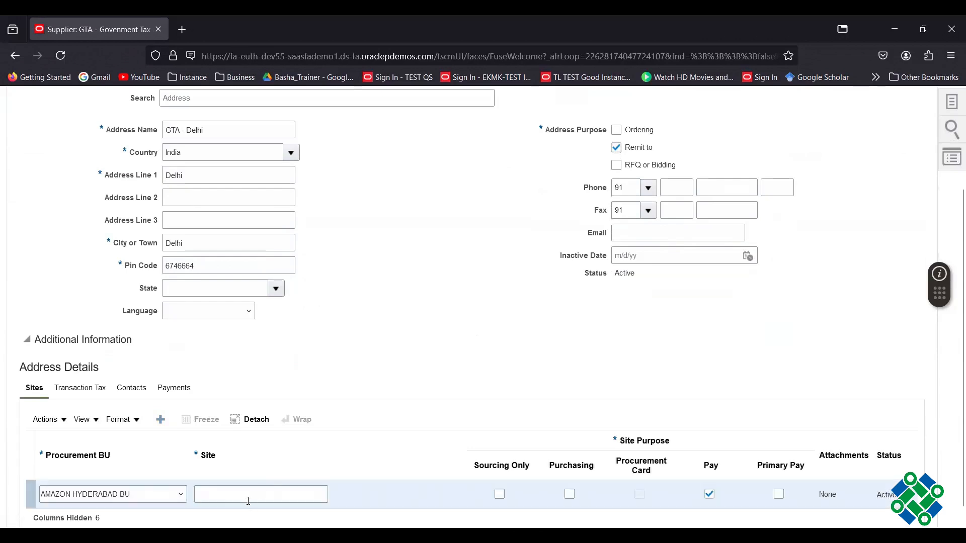
left_click(250, 496)
type("G")
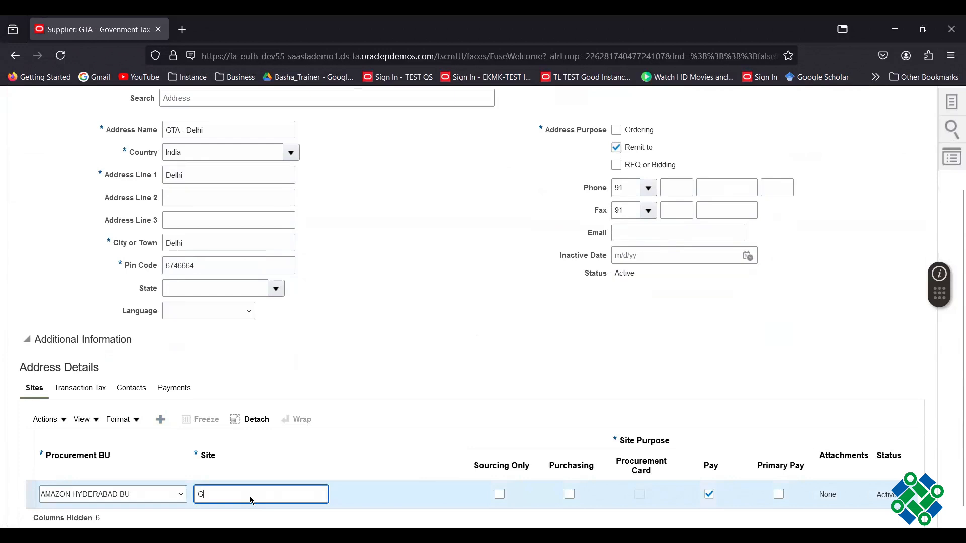
type("TA - Delhi")
left_click(721, 448)
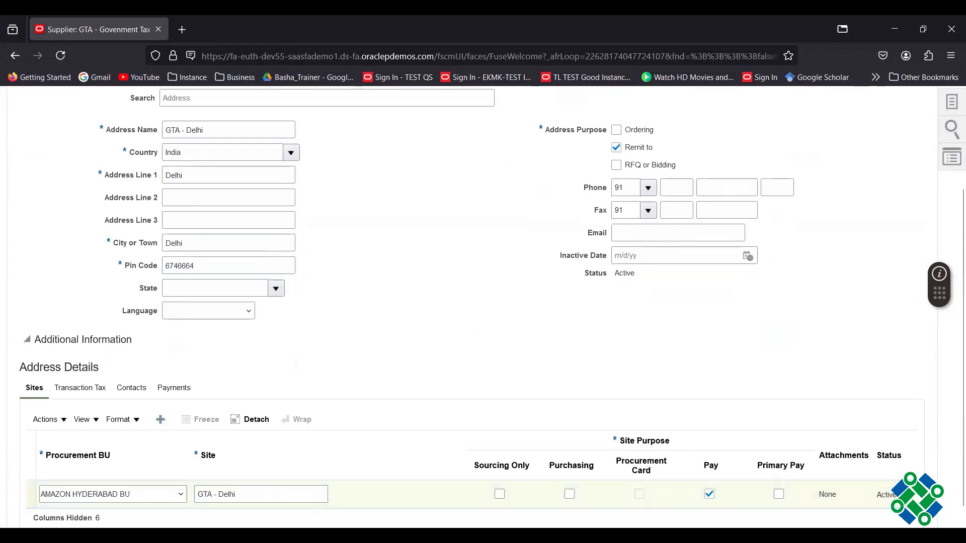
scroll(397, 360, "up", 3)
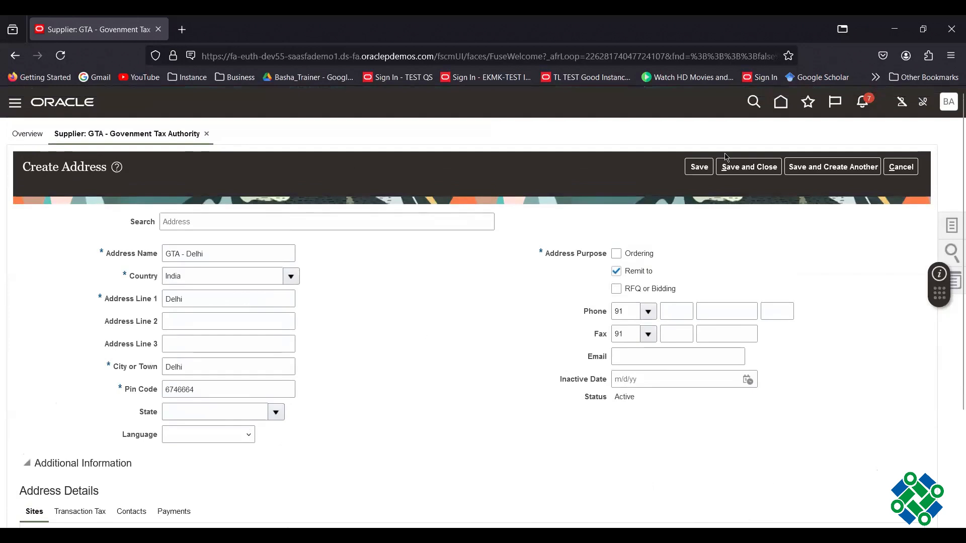
left_click(749, 168)
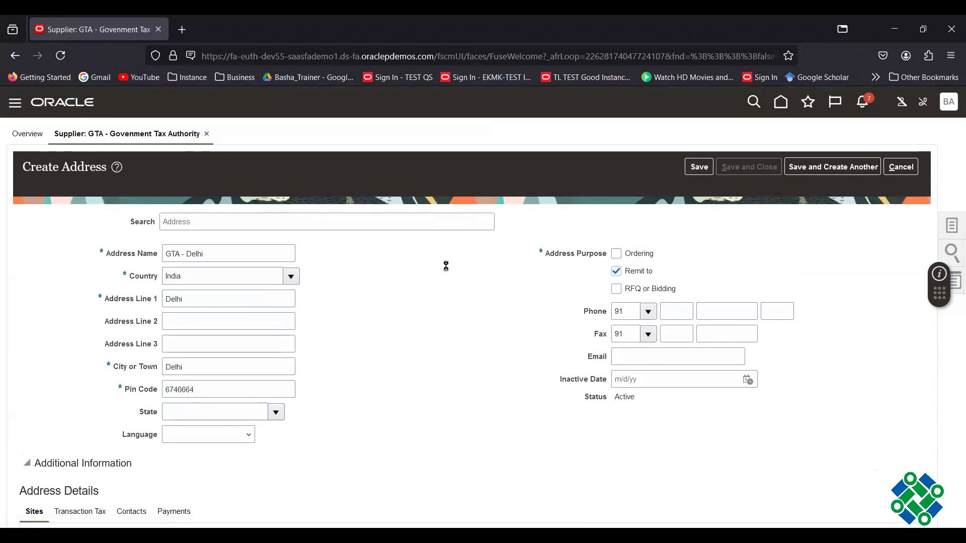
- Autocreate the AMAZON HYDERABAD BU assignment for site GTA - Delhi and save the supplier
left_click(524, 283)
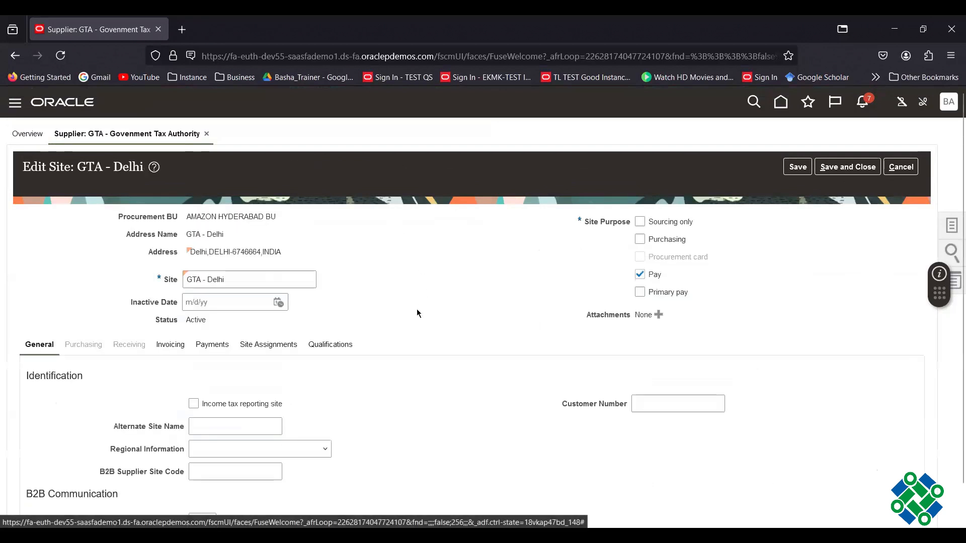
left_click(277, 347)
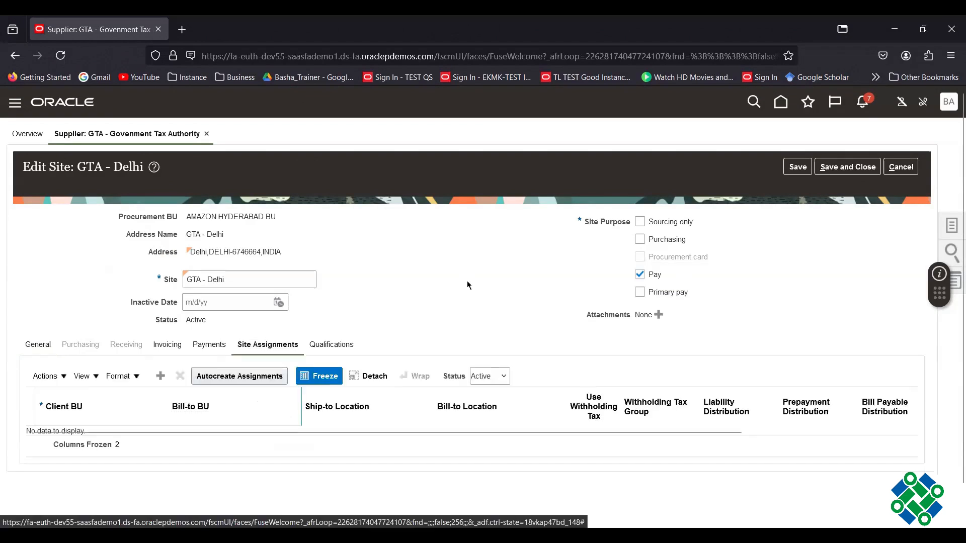
left_click(262, 377)
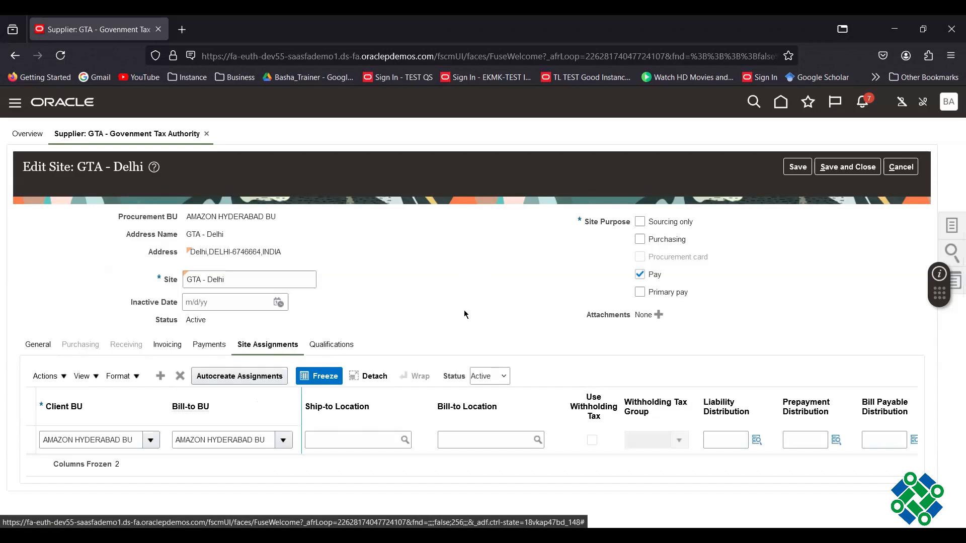
scroll(471, 305, "down", 1)
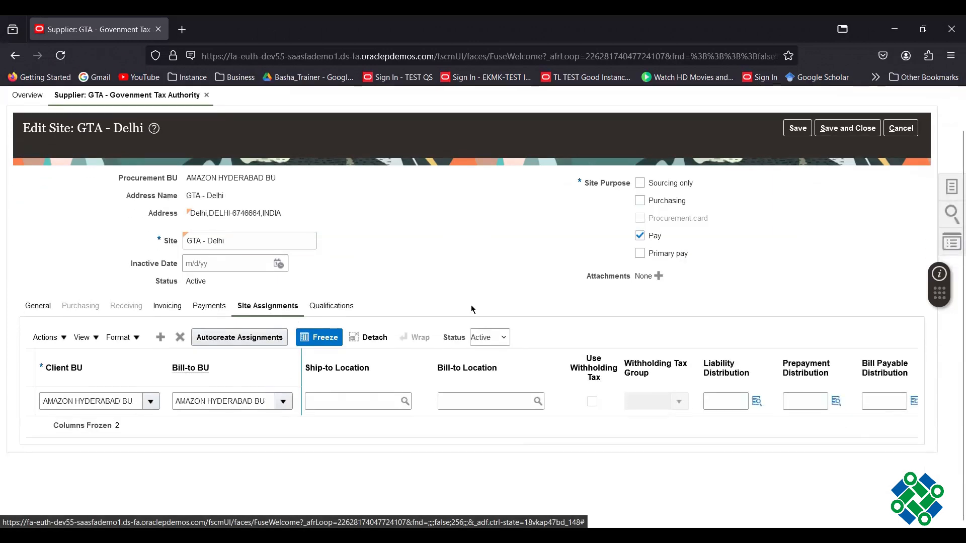
left_click(845, 129)
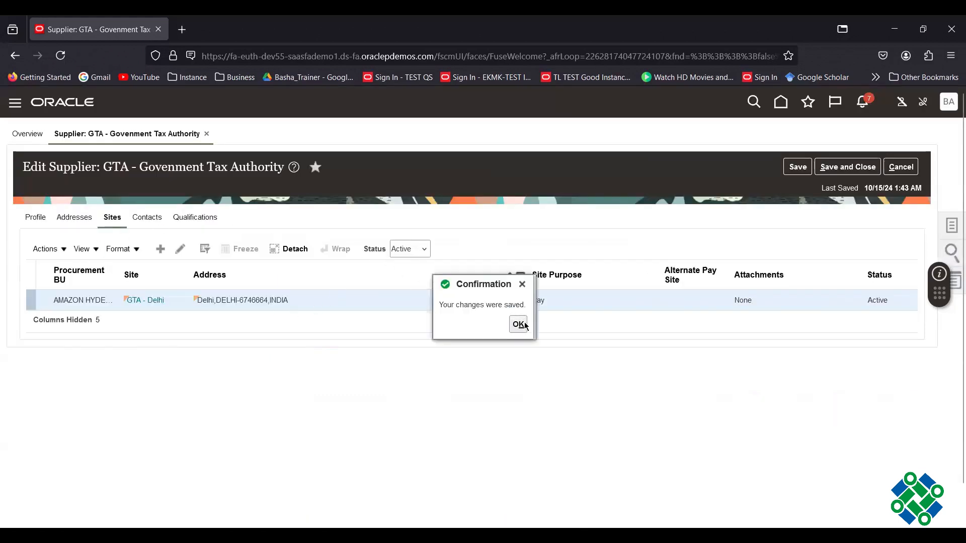
left_click(519, 325)
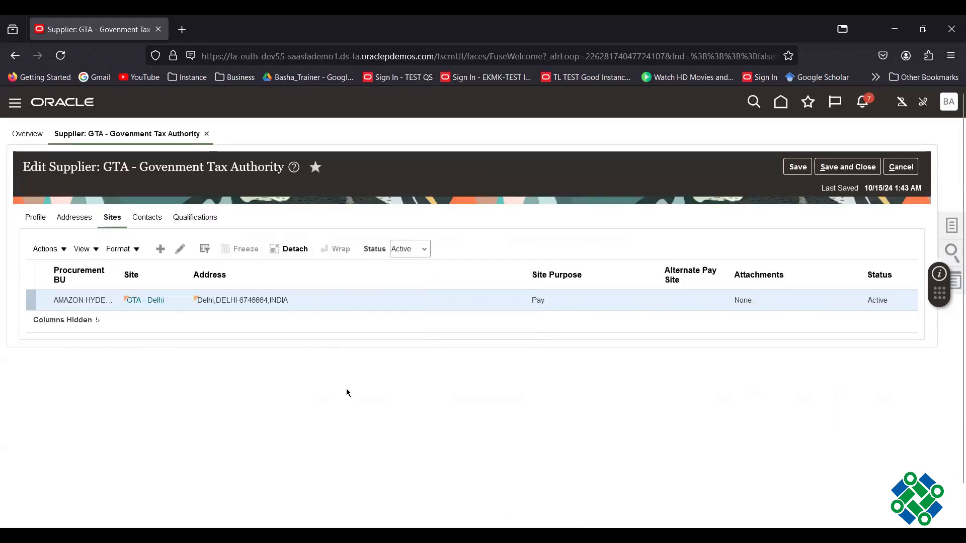
left_click(851, 172)
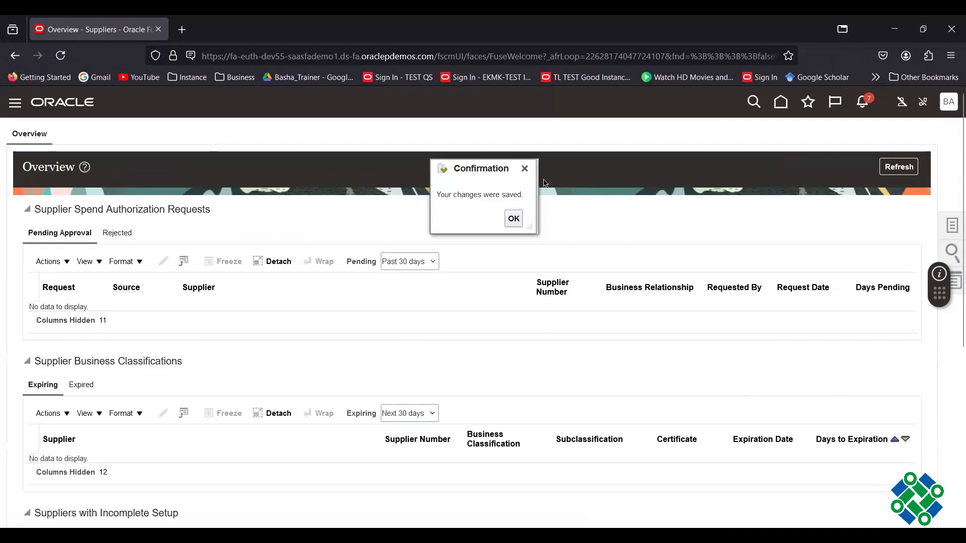
- Go to the home page and open Setup and Maintenance from My Enterprise
left_click(514, 218)
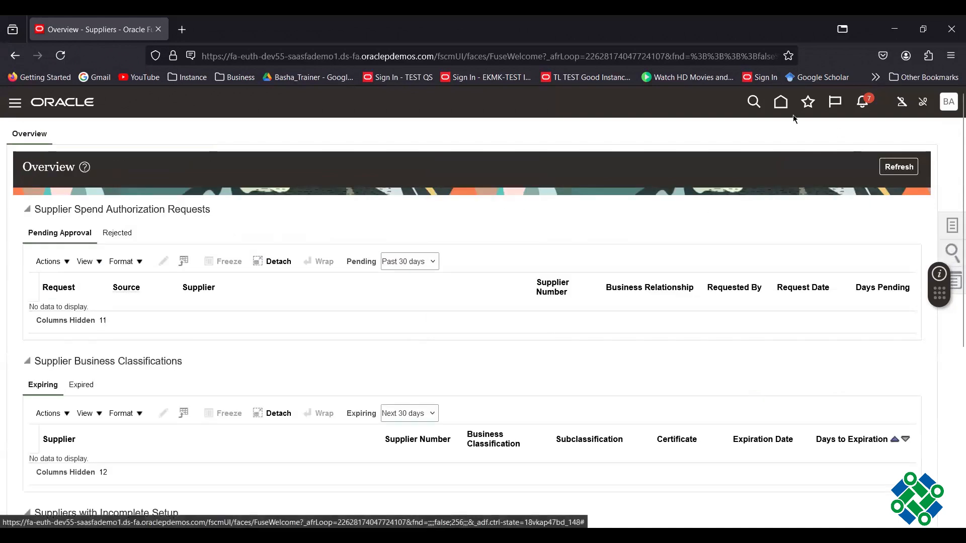
left_click(782, 103)
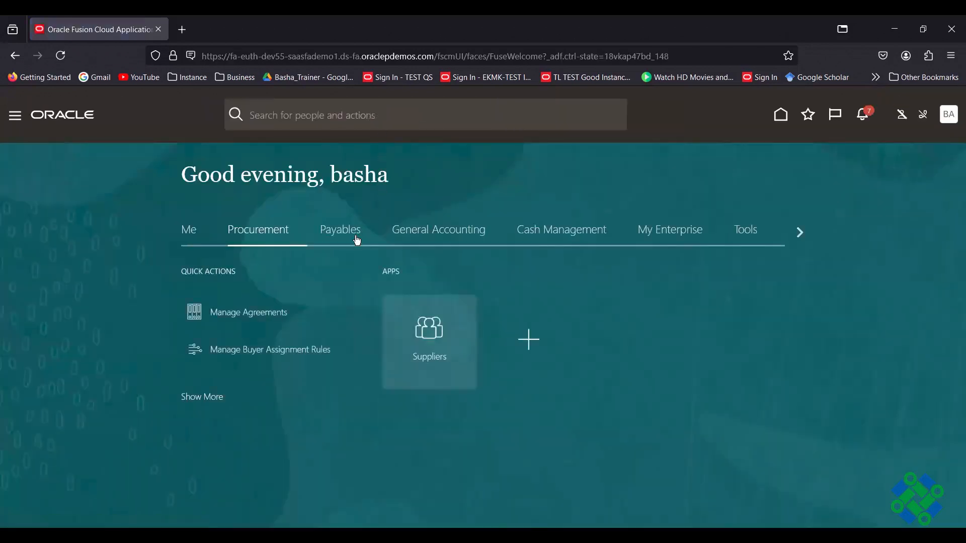
left_click(358, 233)
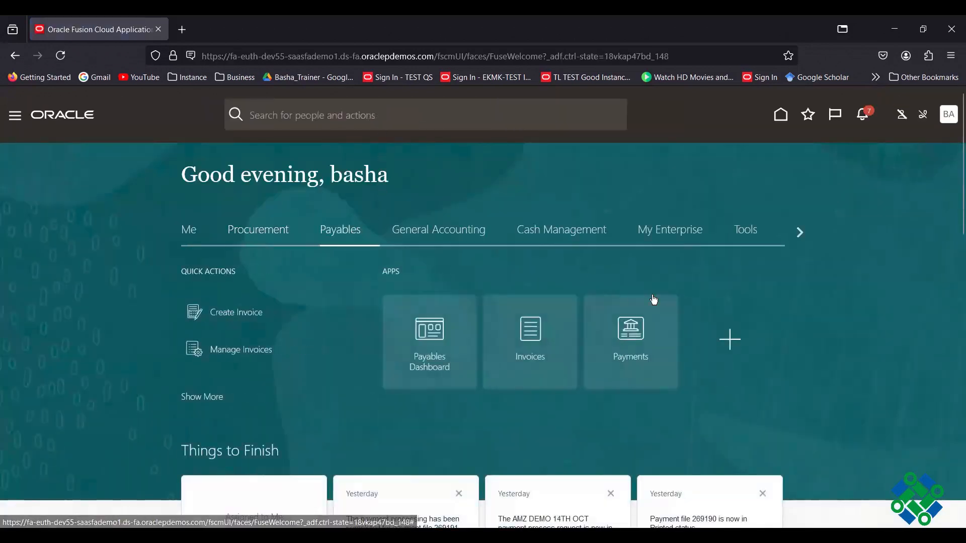
left_click(695, 233)
left_click(437, 331)
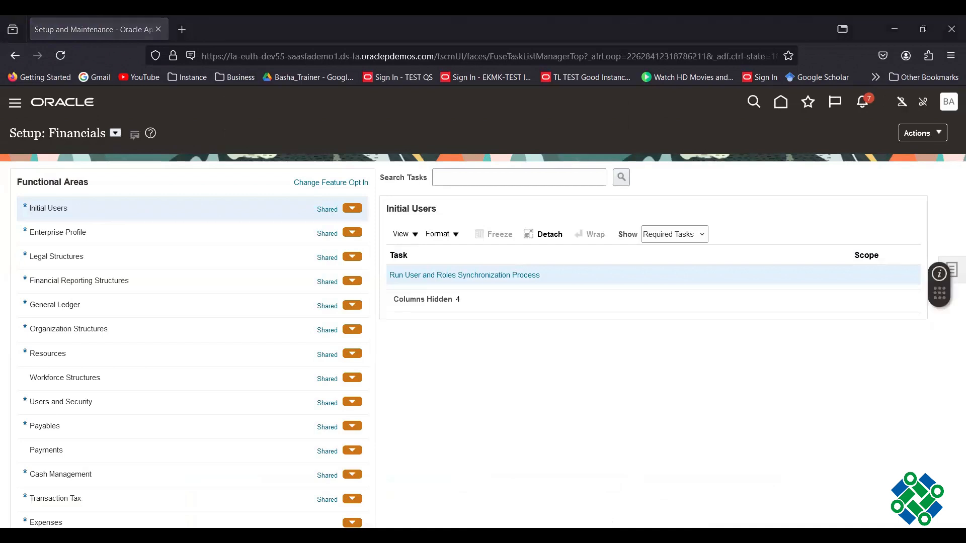
- List all Payables tasks and open Manage Tax Reporting and Withholding Tax Options for AMAZON HYDERABAD BU
left_click(70, 433)
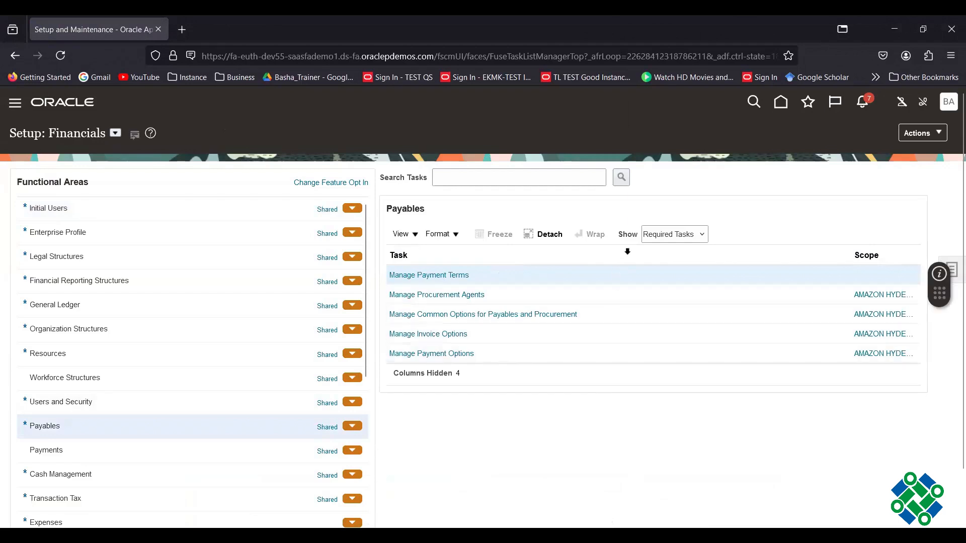
left_click(674, 235)
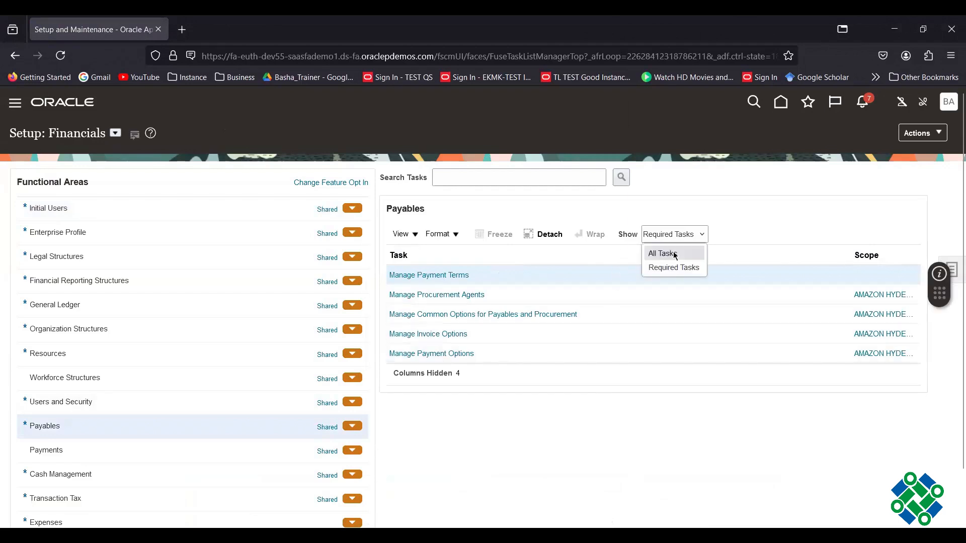
left_click(675, 255)
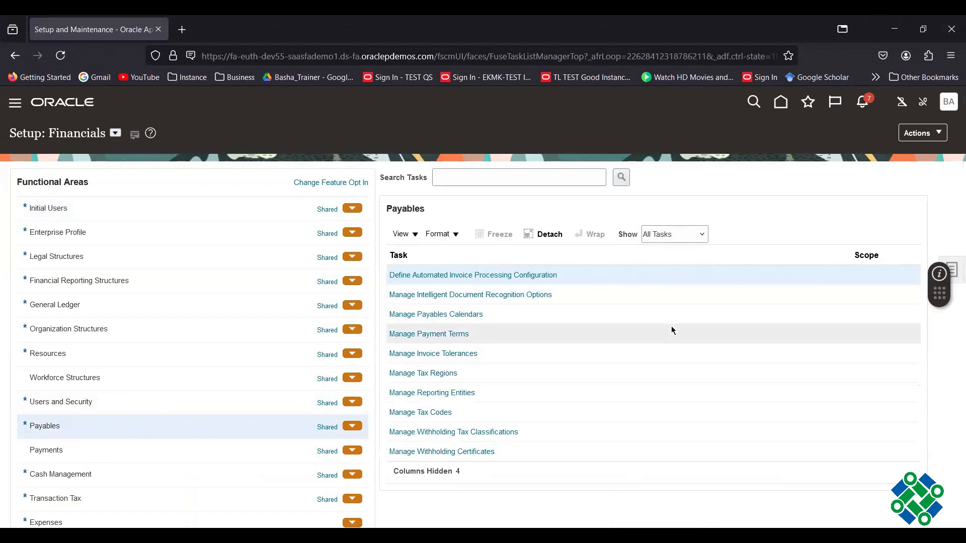
scroll(672, 330, "down", 2)
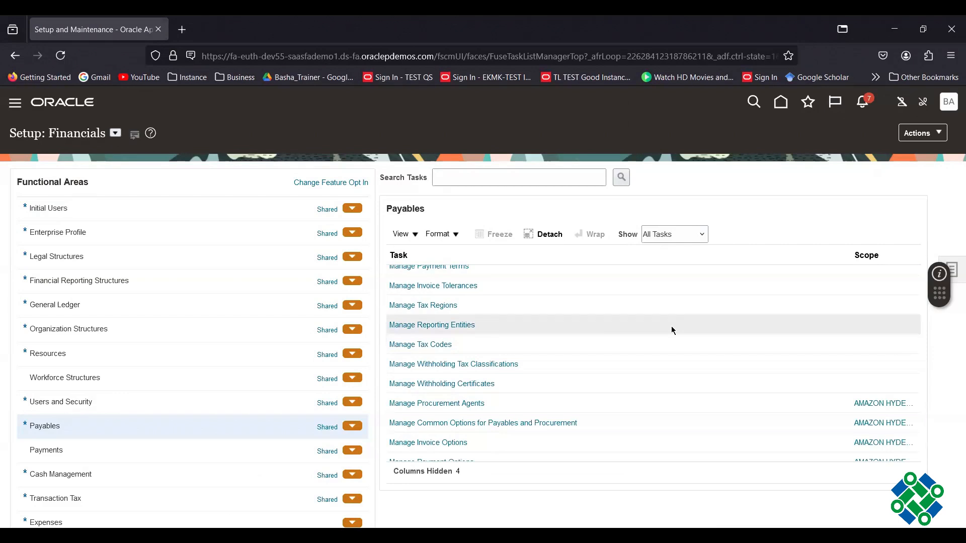
scroll(671, 326, "down", 2)
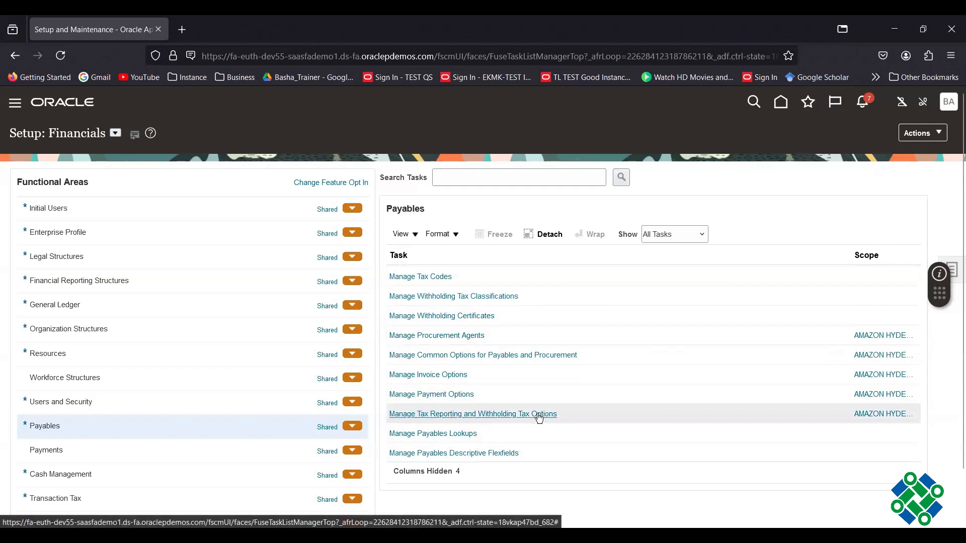
left_click(862, 415)
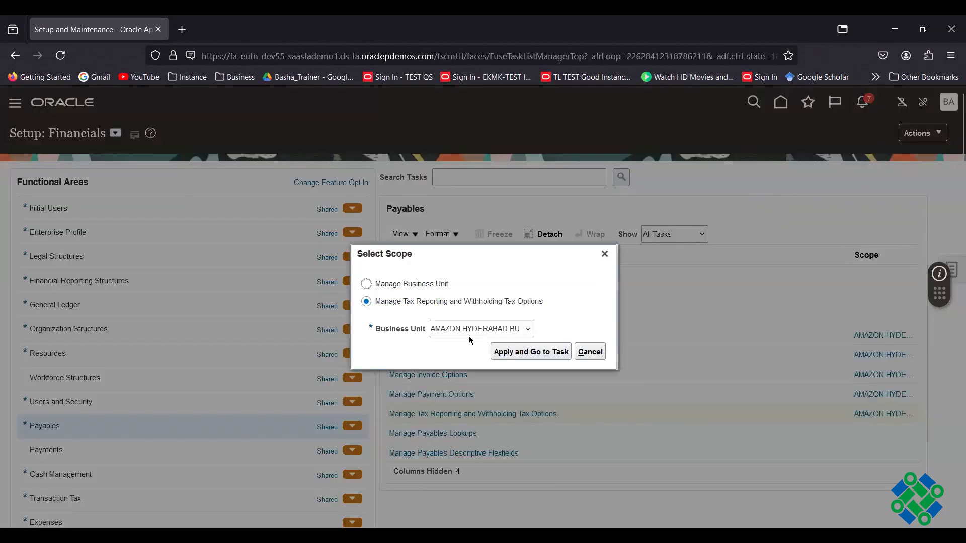
left_click(524, 354)
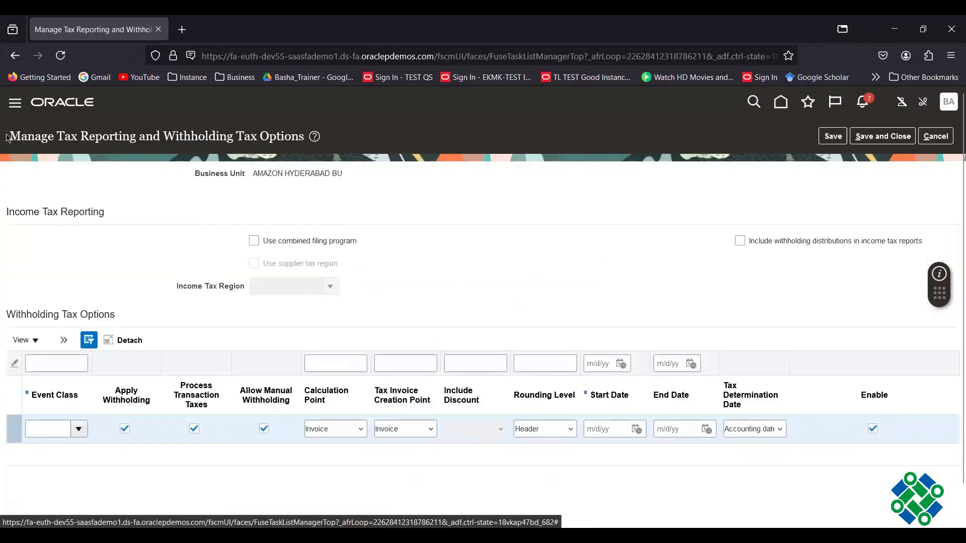
- Choose Standard Invoices as the event class in the withholding tax options row
left_click_drag(11, 136, 302, 137)
left_click(458, 262)
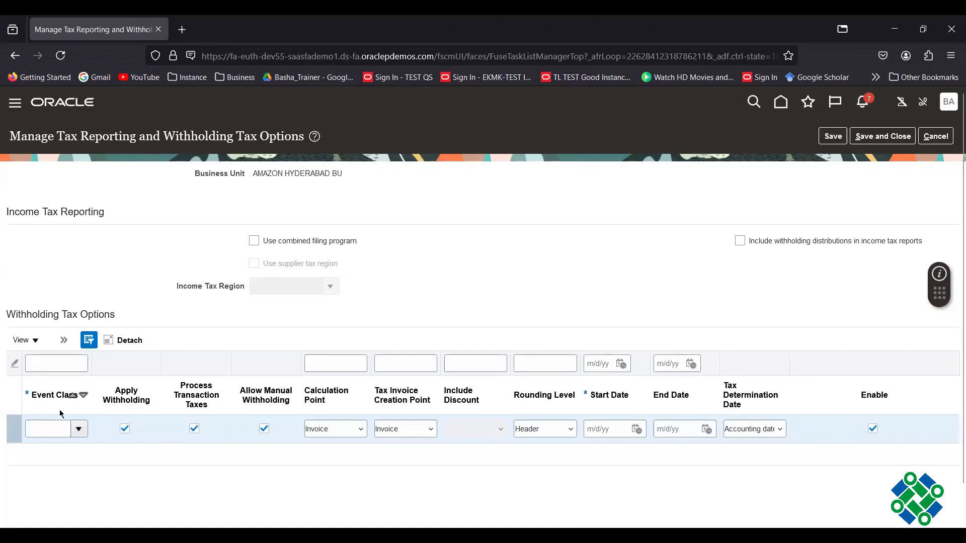
left_click(79, 429)
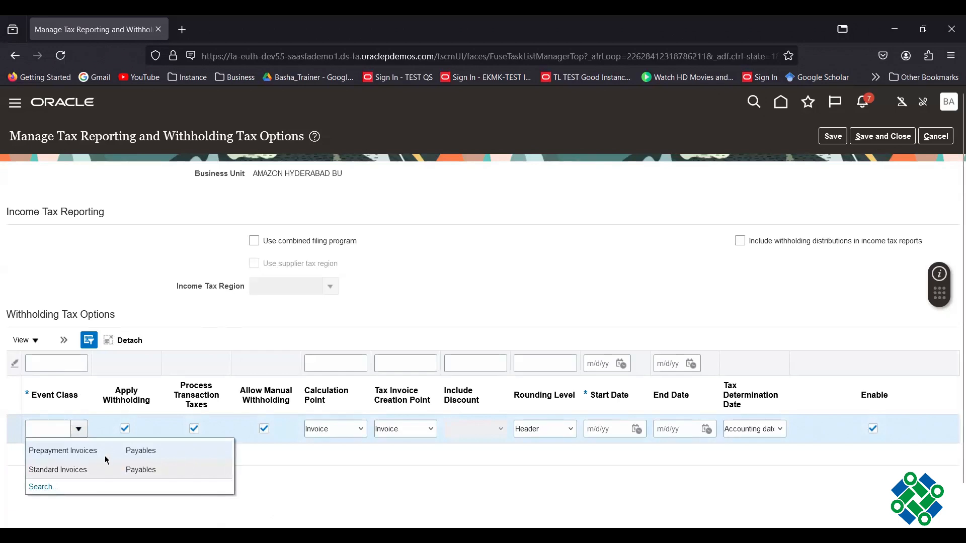
left_click(84, 470)
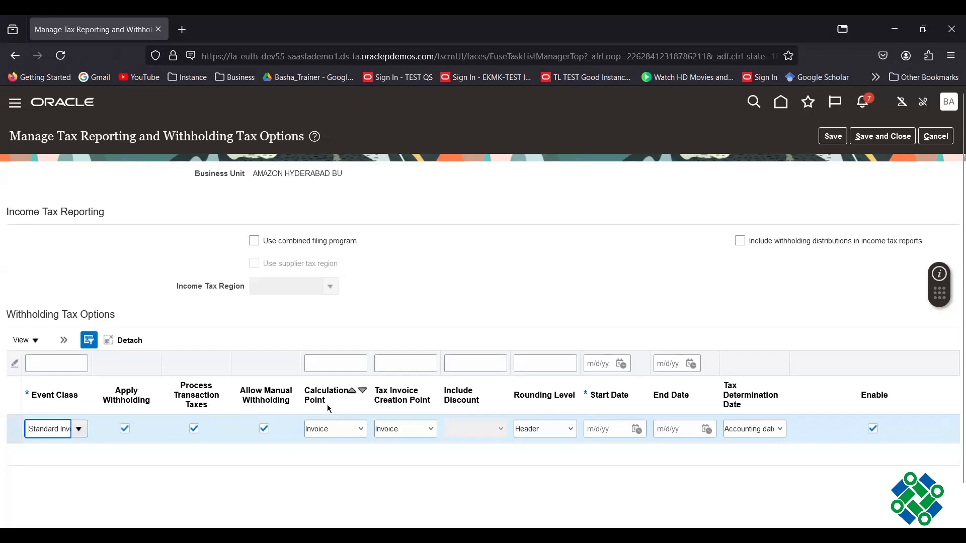
left_click(360, 430)
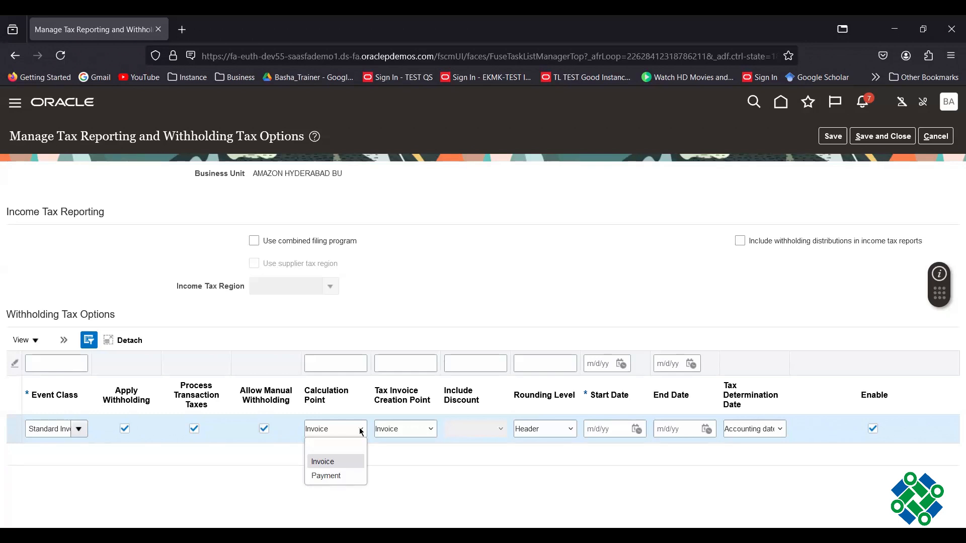
- Keep Invoice as calculation and tax invoice creation point, and Header as rounding level
left_click(326, 467)
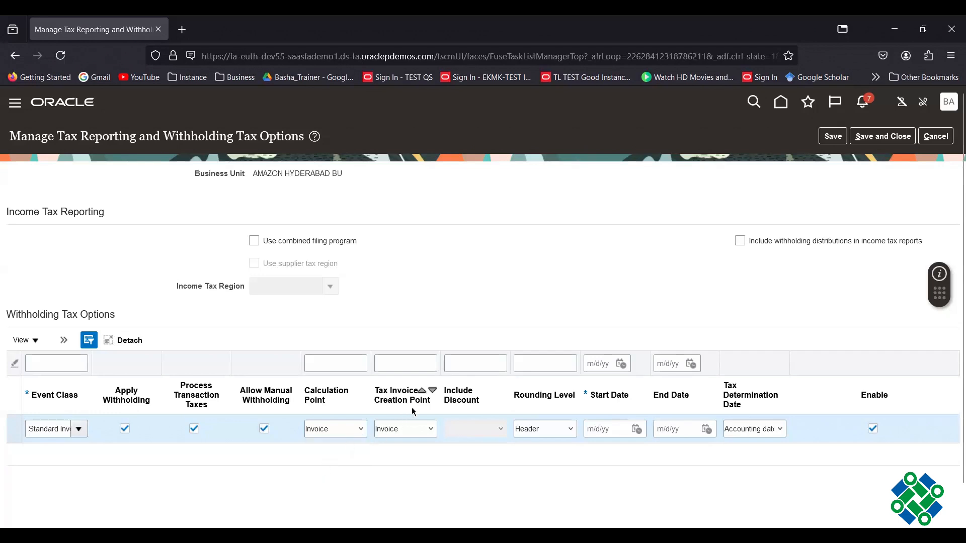
left_click(432, 429)
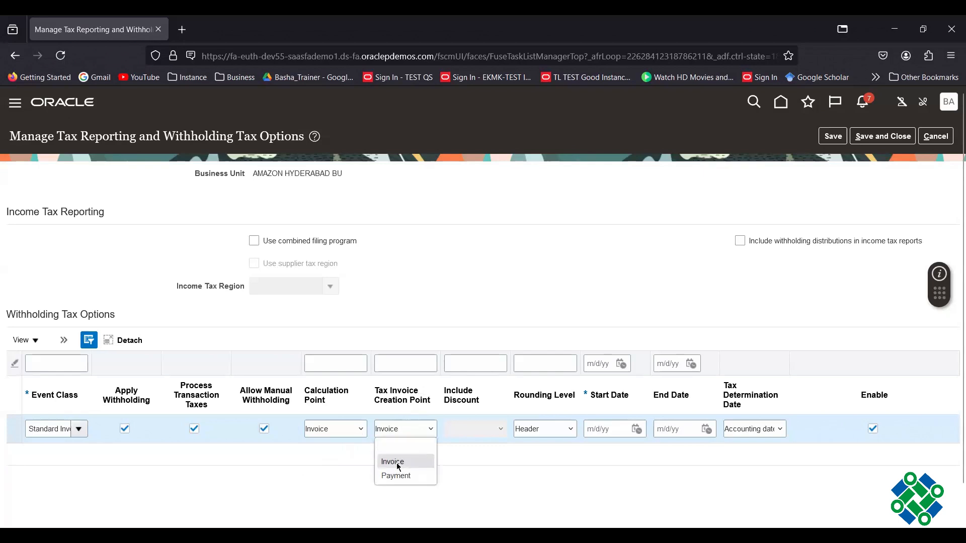
left_click(397, 463)
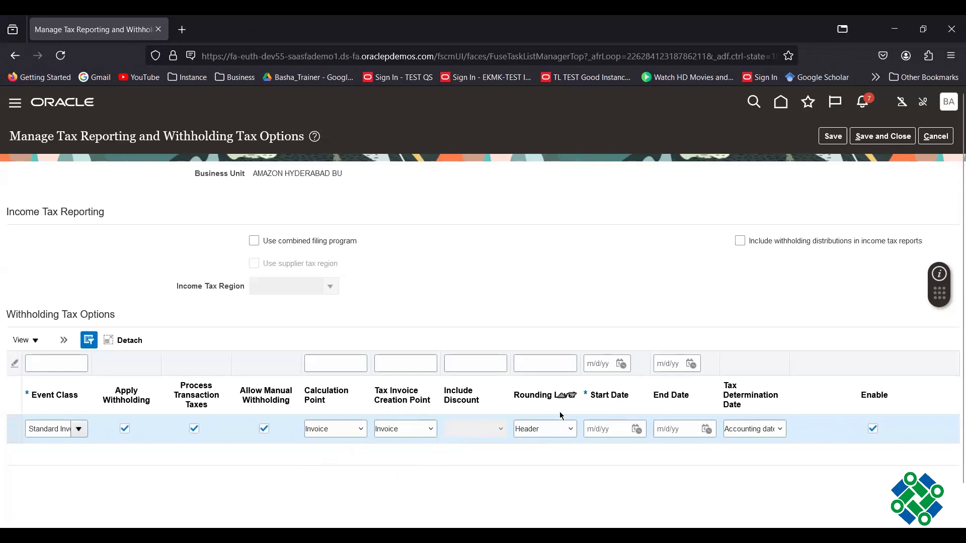
left_click(570, 431)
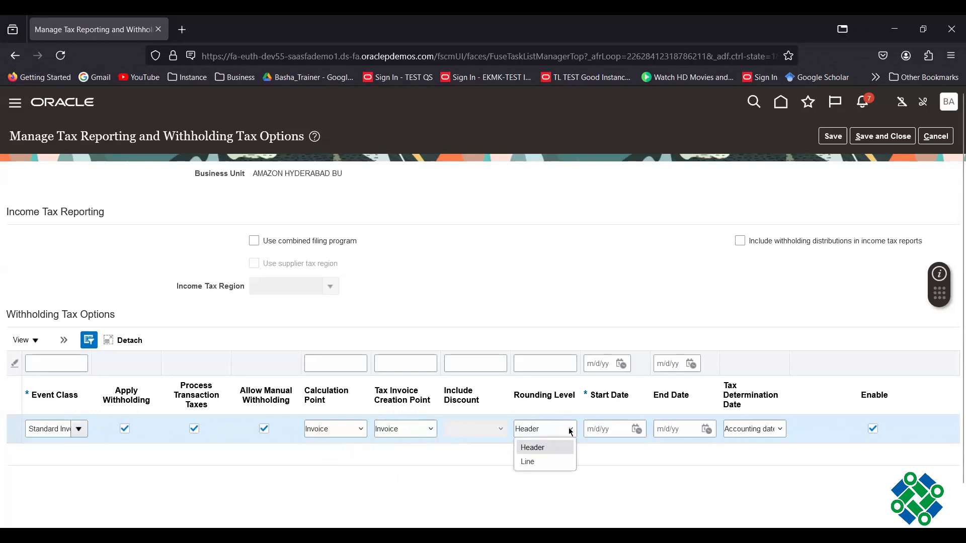
left_click(627, 487)
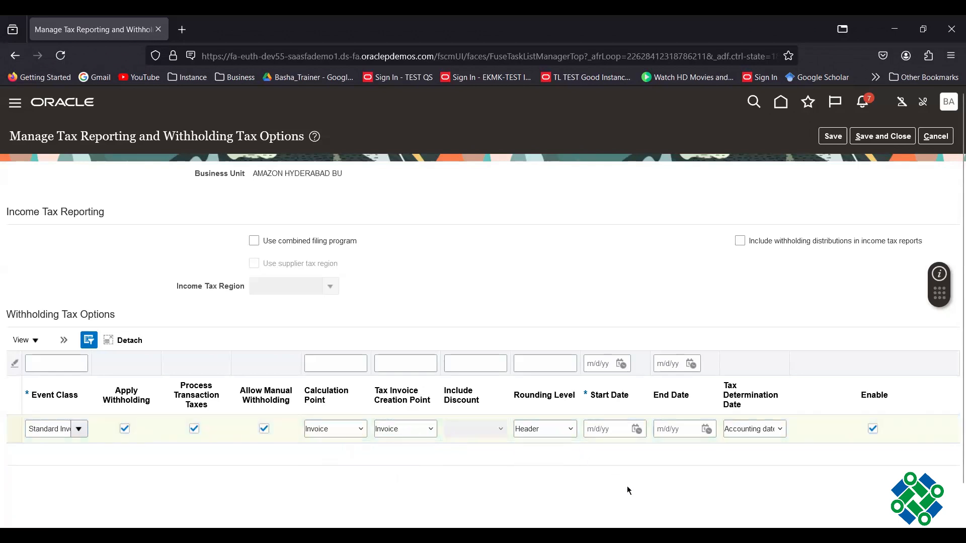
left_click(637, 429)
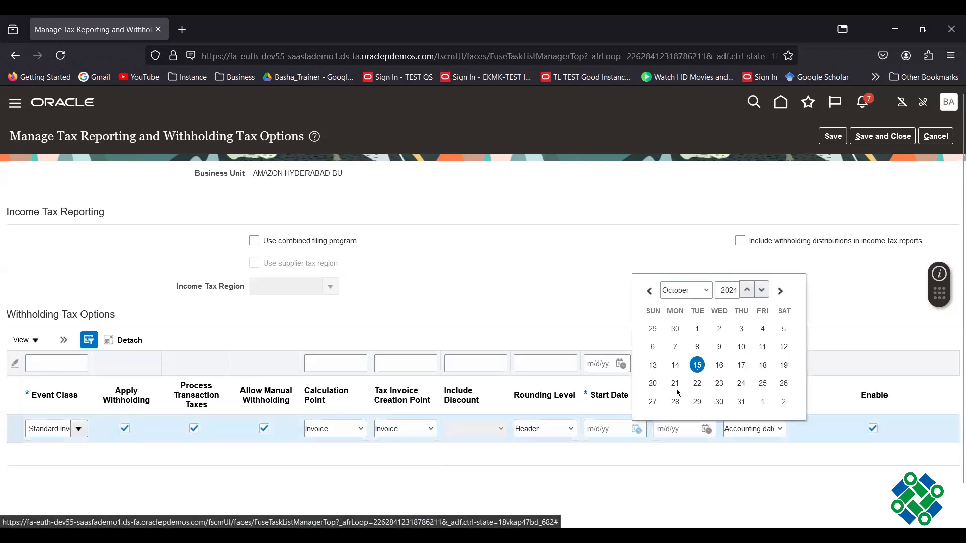
- Enter 10/1/24 as the start date on the AMAZON HYDERABAD BU withholding options row
left_click(695, 327)
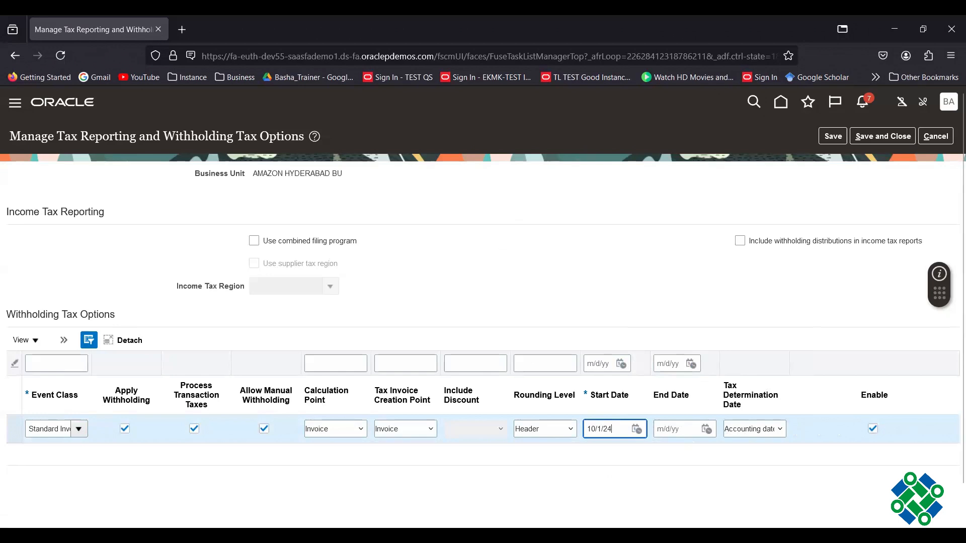
left_click(615, 226)
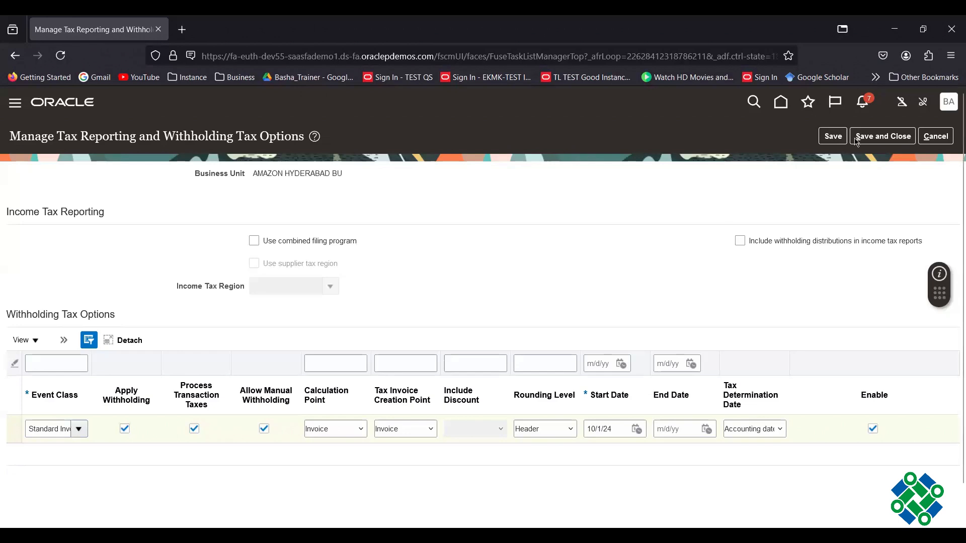
- Save and close the withholding tax options, then go to Manage Tax Codes in the Payables task list
left_click(886, 143)
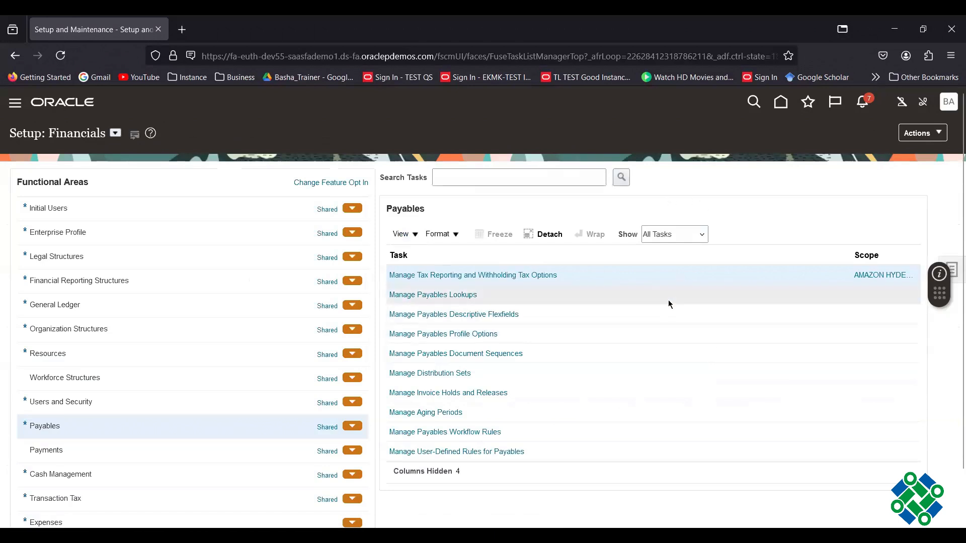
scroll(664, 298, "up", 3)
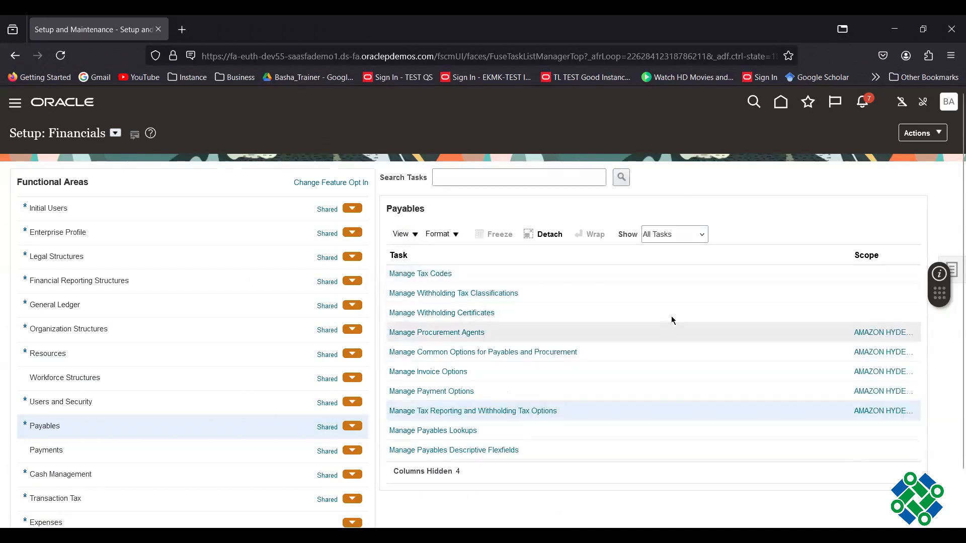
left_click(424, 275)
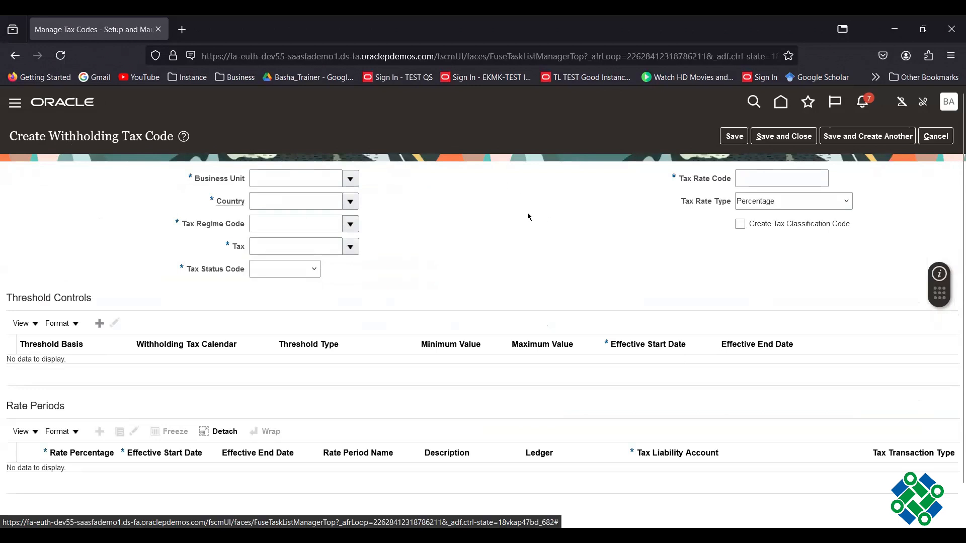
- Show the Business Unit choices on the new withholding tax code
left_click(350, 179)
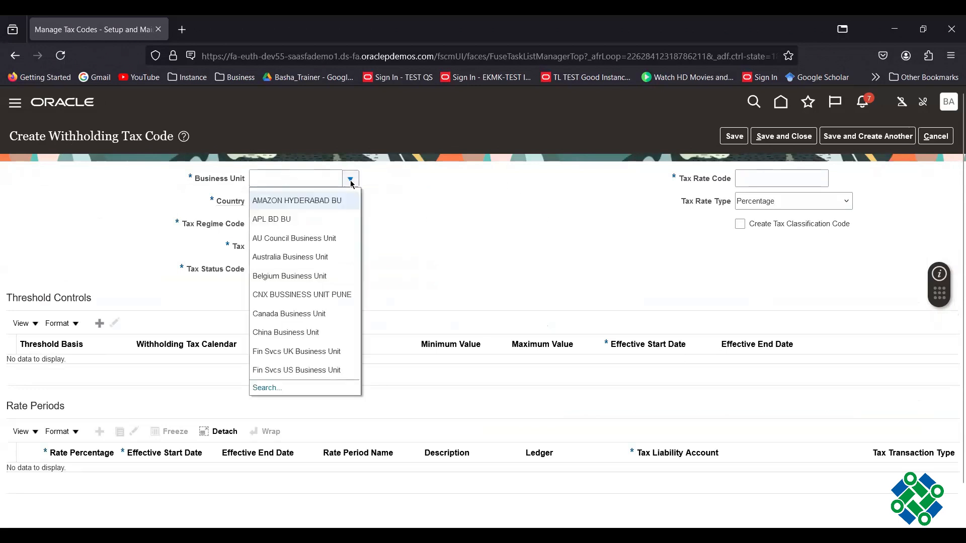
- Choose Business Unit AMAZON HYDERABAD BU and Country India, then start creating a tax regime
left_click(322, 201)
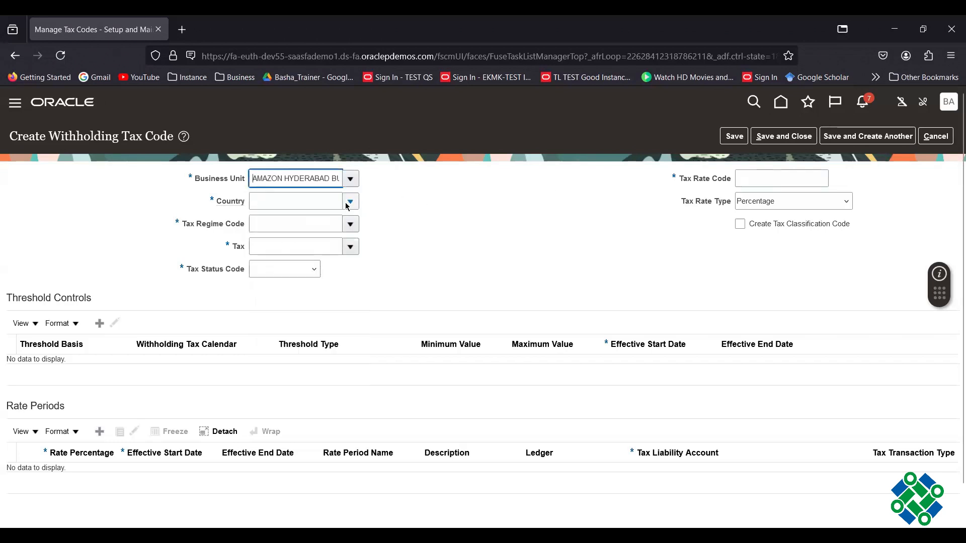
left_click(349, 203)
left_click(326, 204)
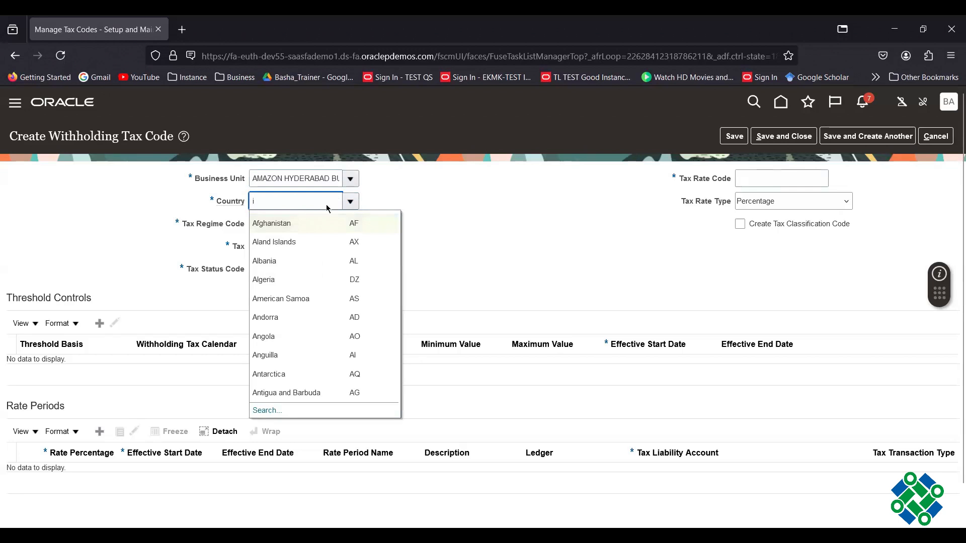
type("indi")
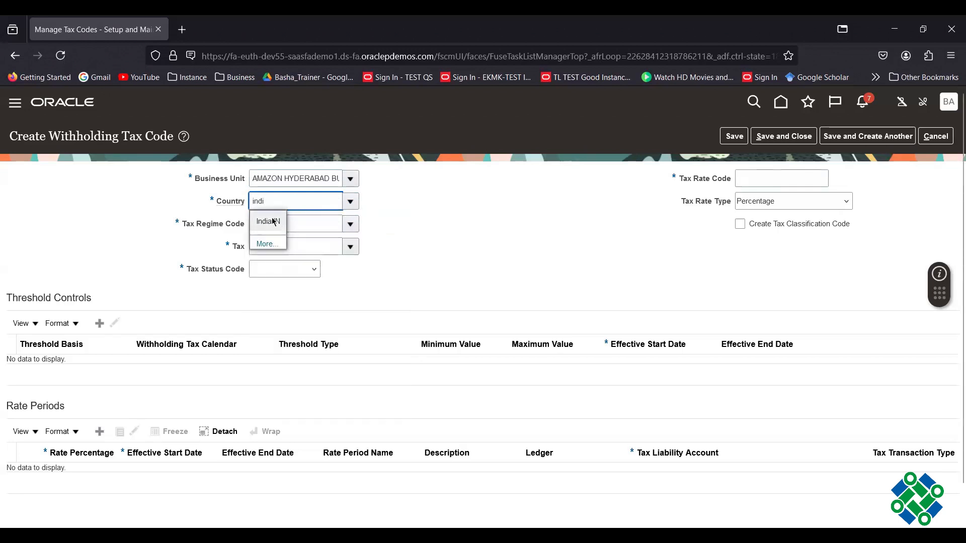
left_click(275, 221)
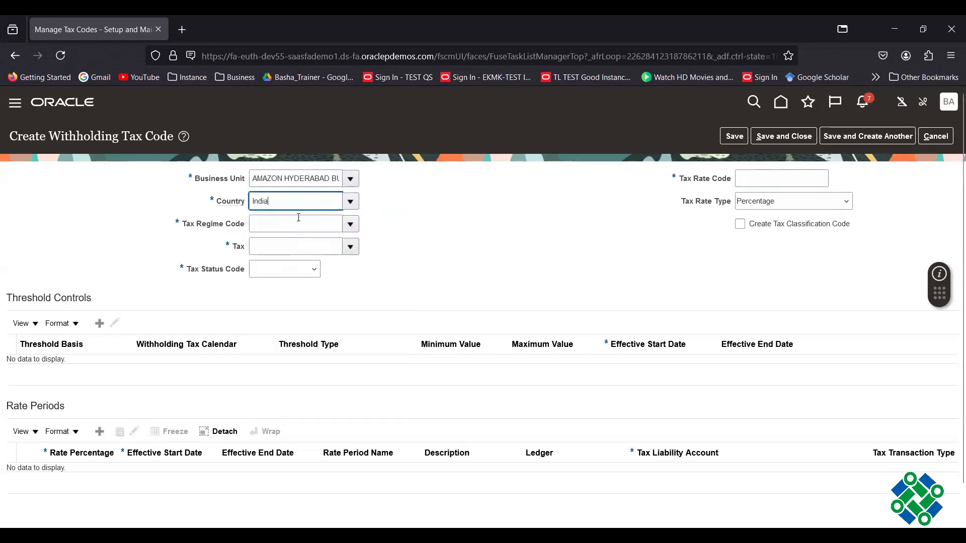
left_click(350, 227)
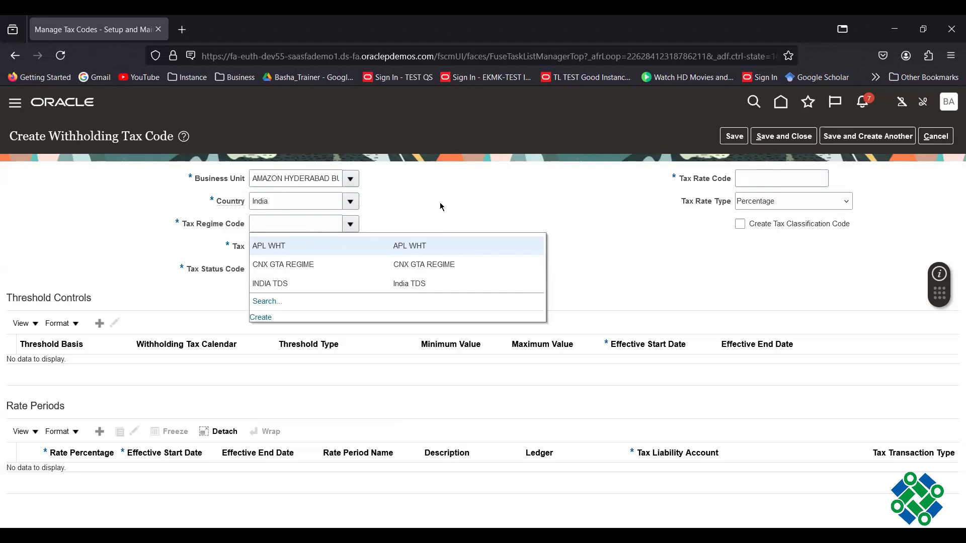
left_click(258, 319)
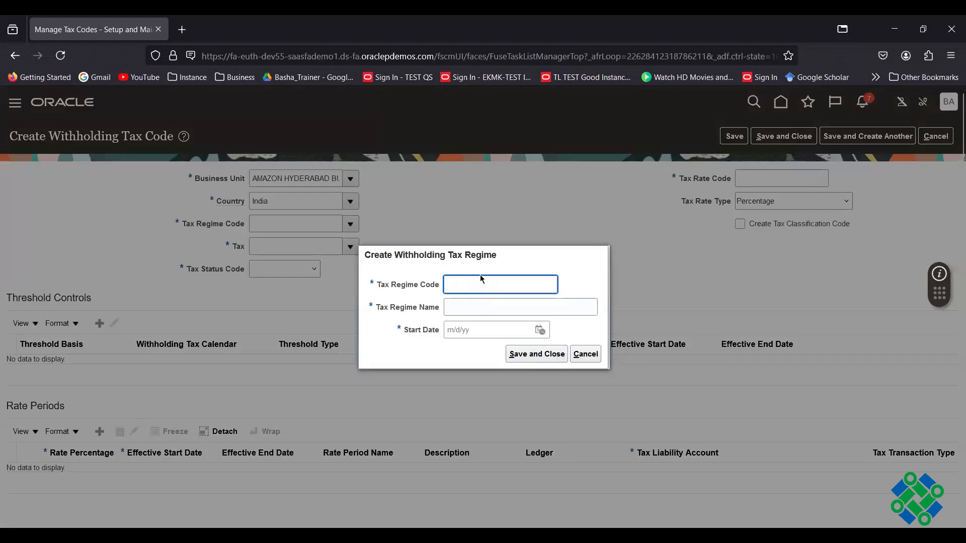
- Save the new tax regime Amz Tax Regime with start date 10/1/24
type("Amz Tax Regime")
key("Tab")
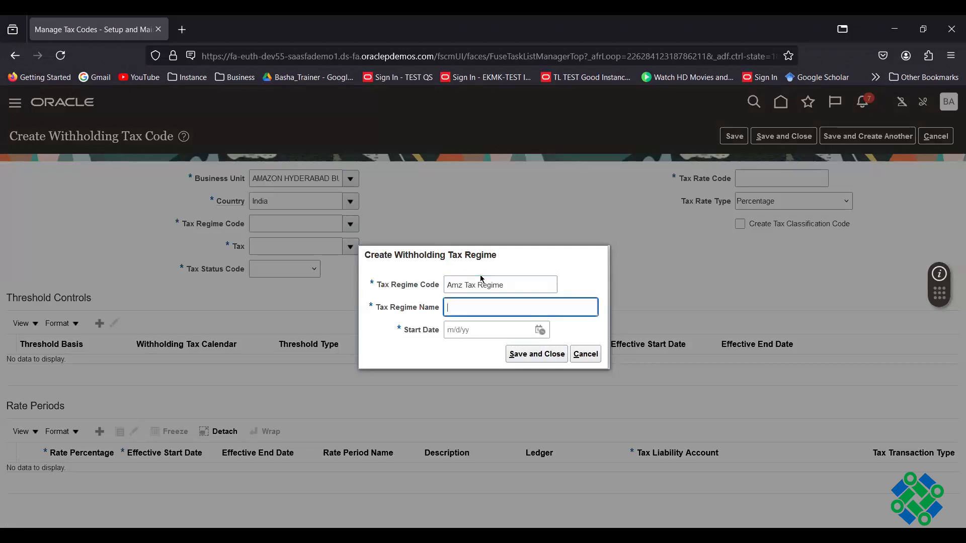
type("Amz Tax Regime")
left_click(540, 331)
left_click(601, 391)
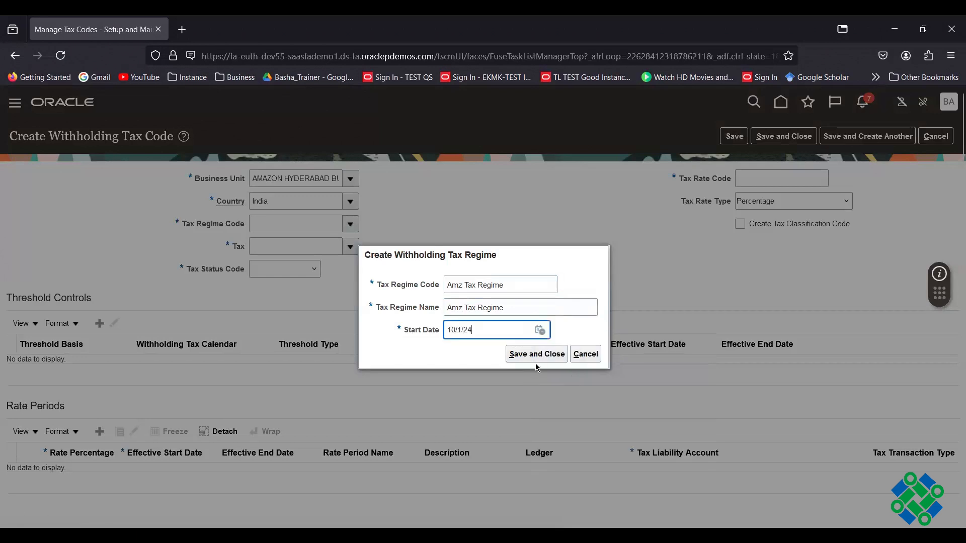
left_click(538, 355)
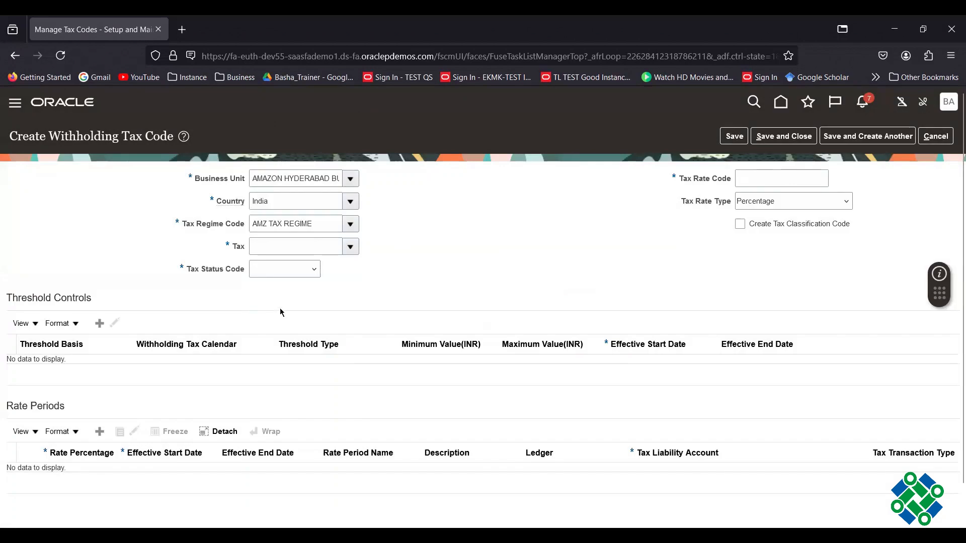
- Create a new withholding tax named Amz WHT with start date 10/1/24
left_click(350, 247)
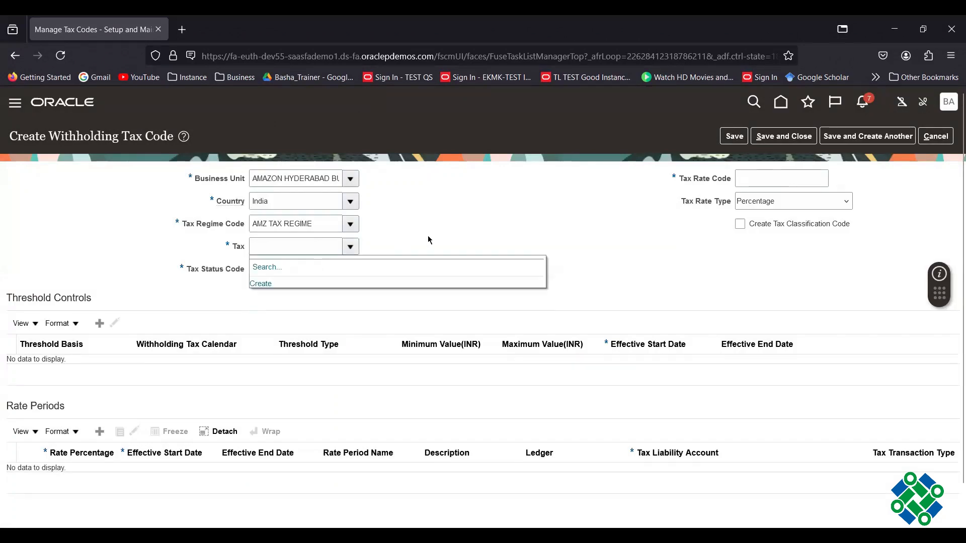
left_click(260, 285)
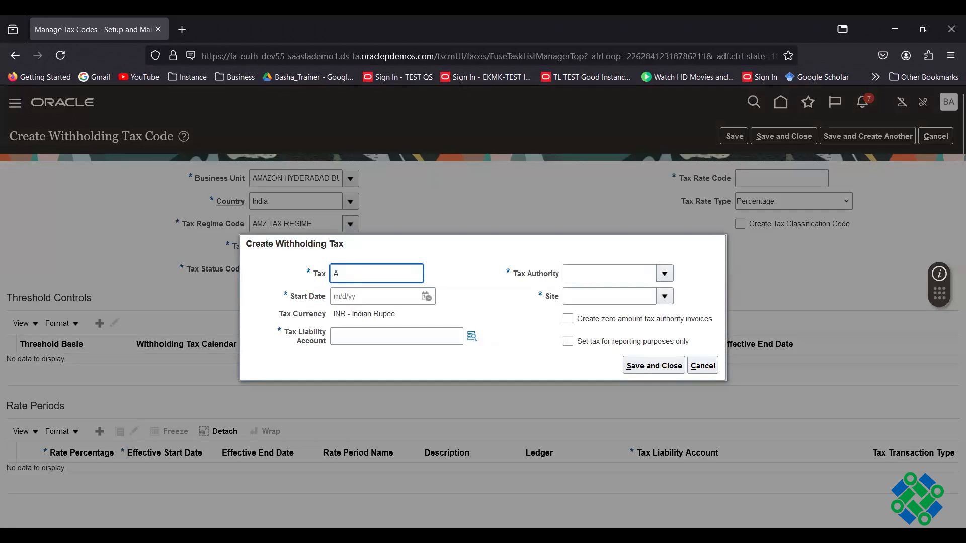
type("mz WHT")
left_click(464, 306)
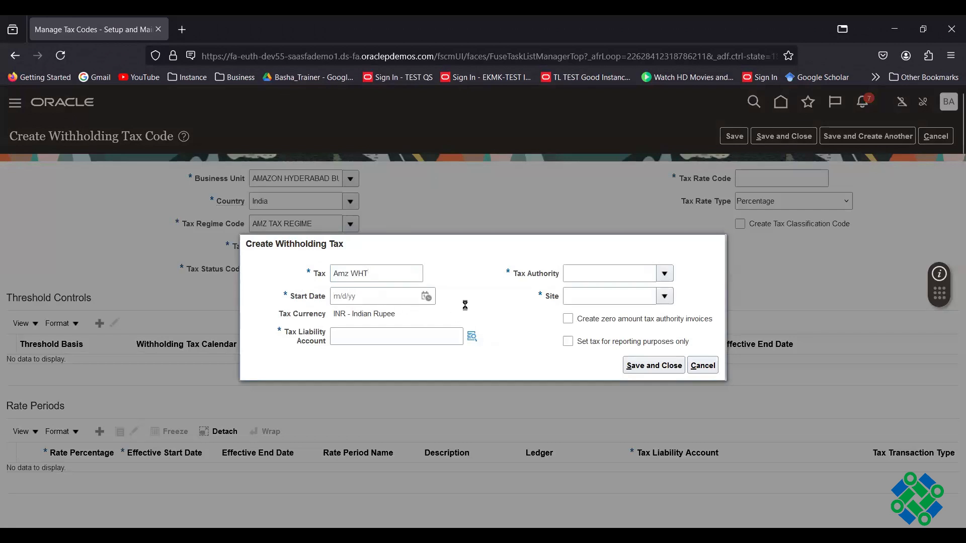
left_click(426, 297)
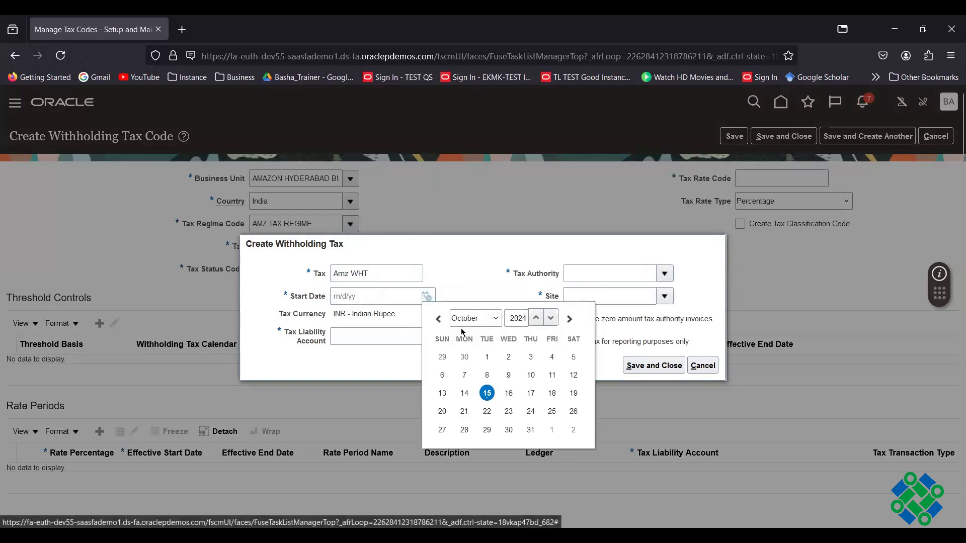
left_click(486, 356)
left_click(351, 340)
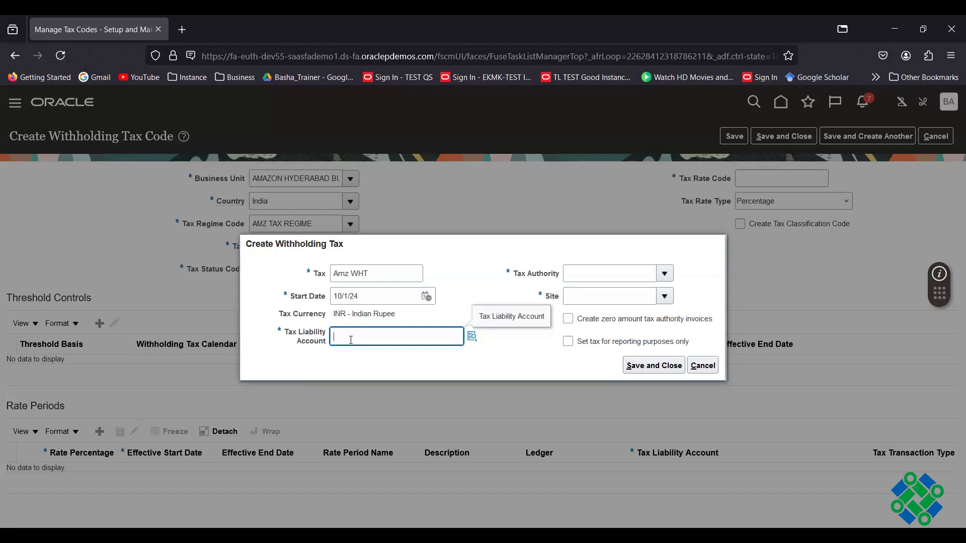
left_click(472, 336)
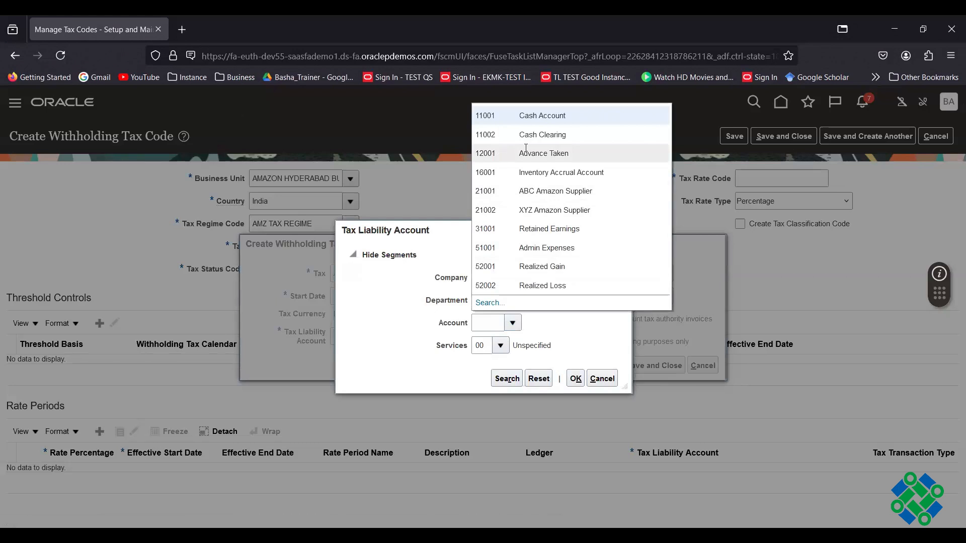
left_click(594, 193)
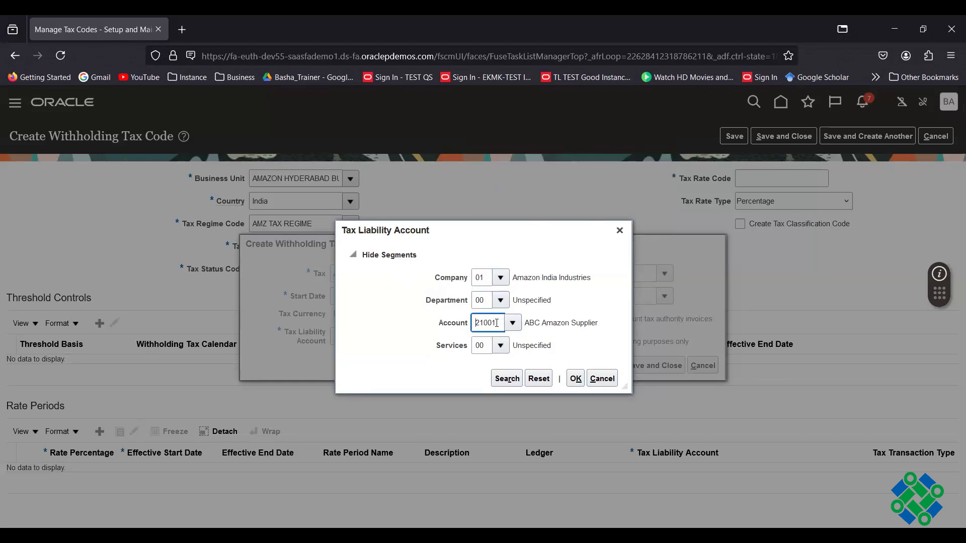
left_click(575, 378)
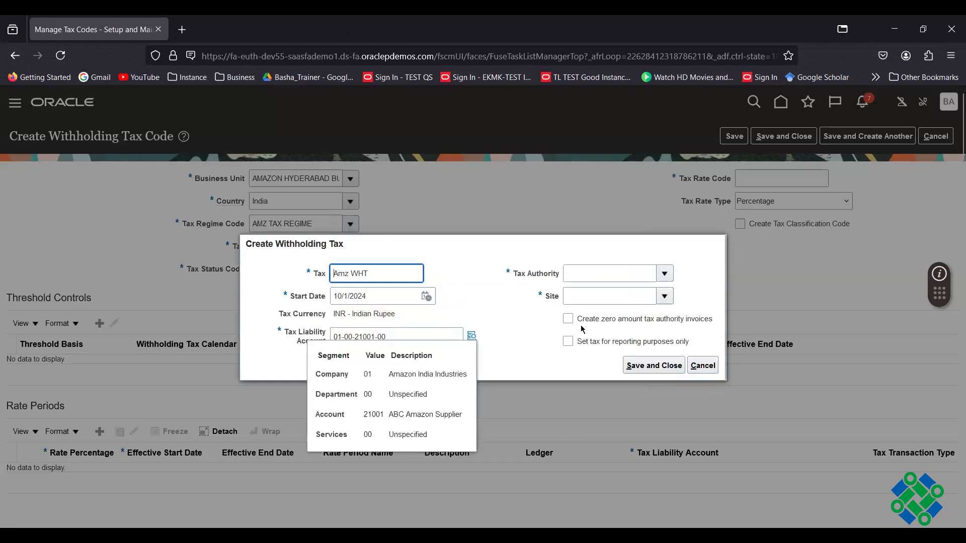
- Select tax authority GTA - Government Tax Authority and site GTA - Delhi, then save Amz WHT
left_click(492, 316)
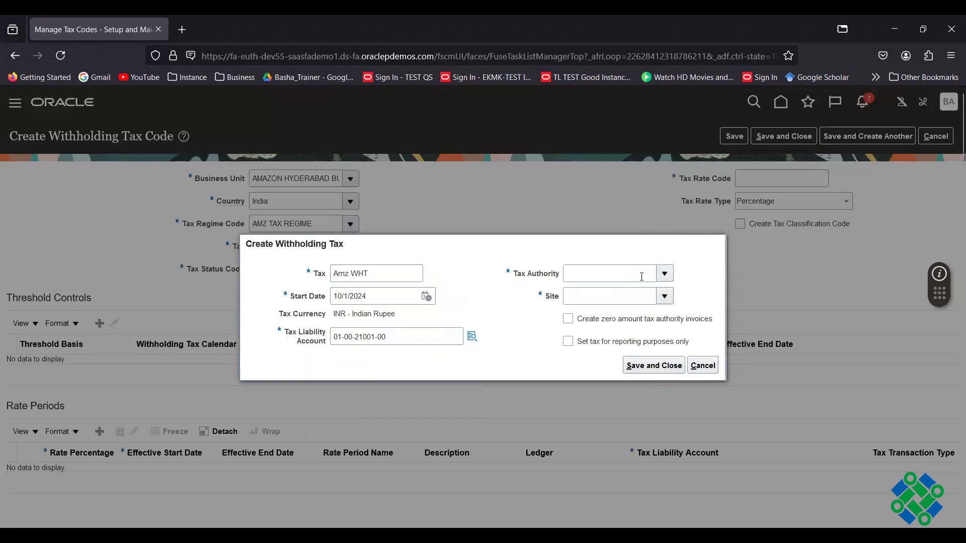
left_click(664, 274)
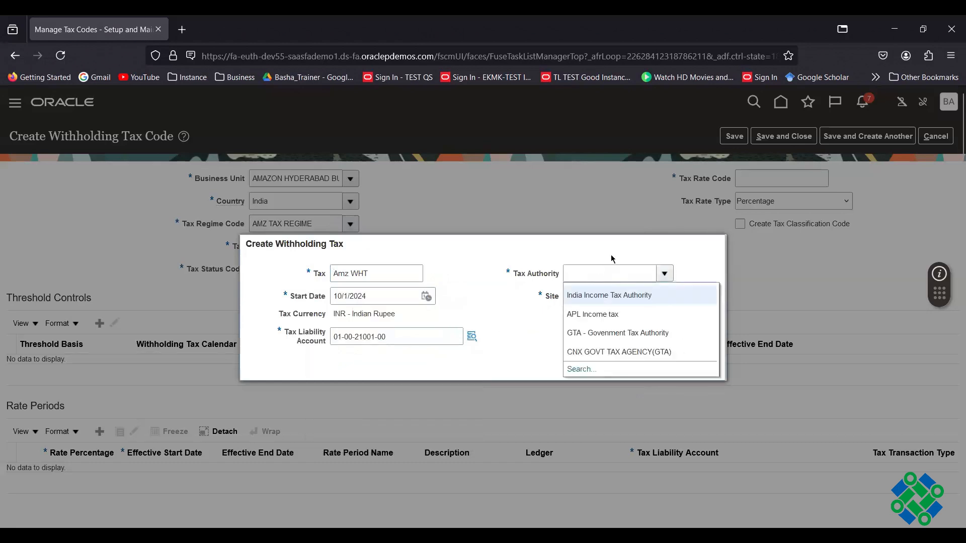
left_click(520, 322)
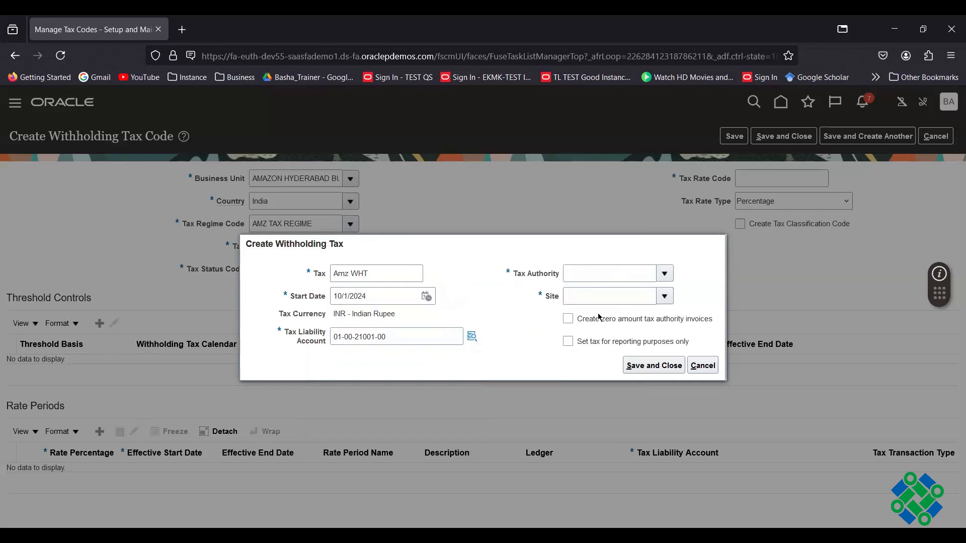
left_click(642, 280)
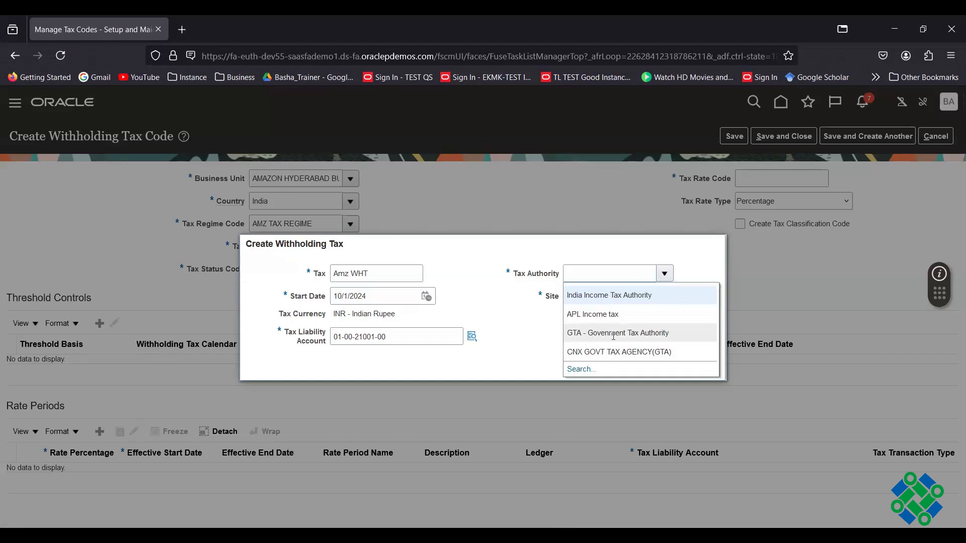
left_click(617, 333)
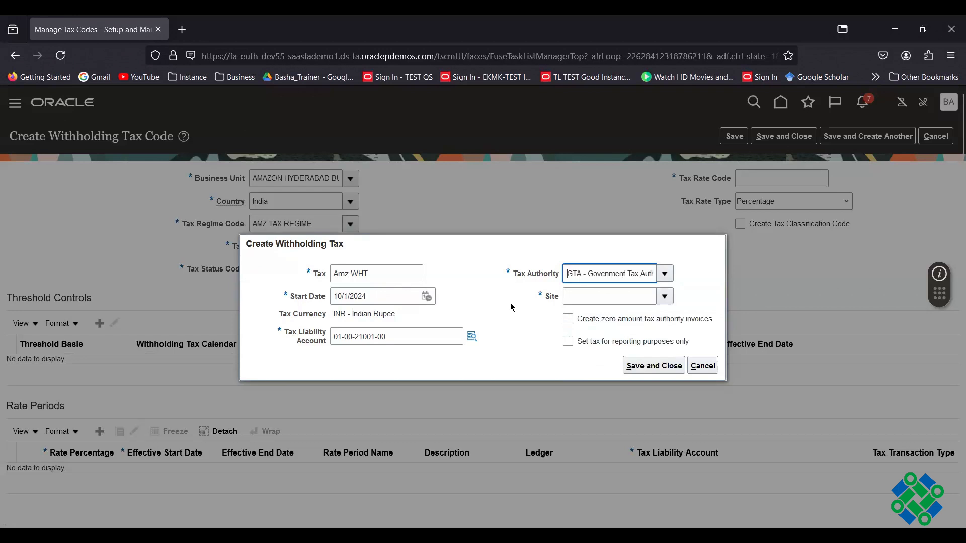
left_click(664, 297)
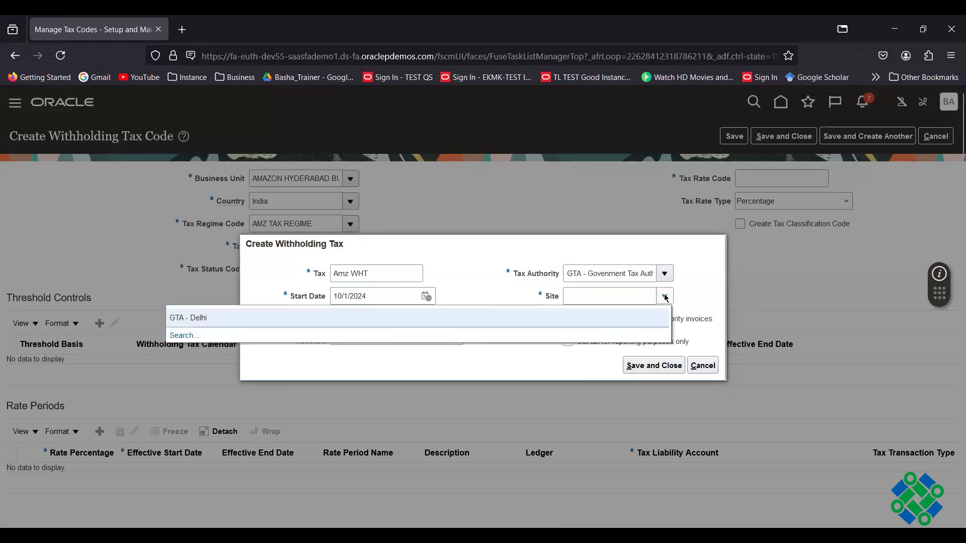
left_click(194, 318)
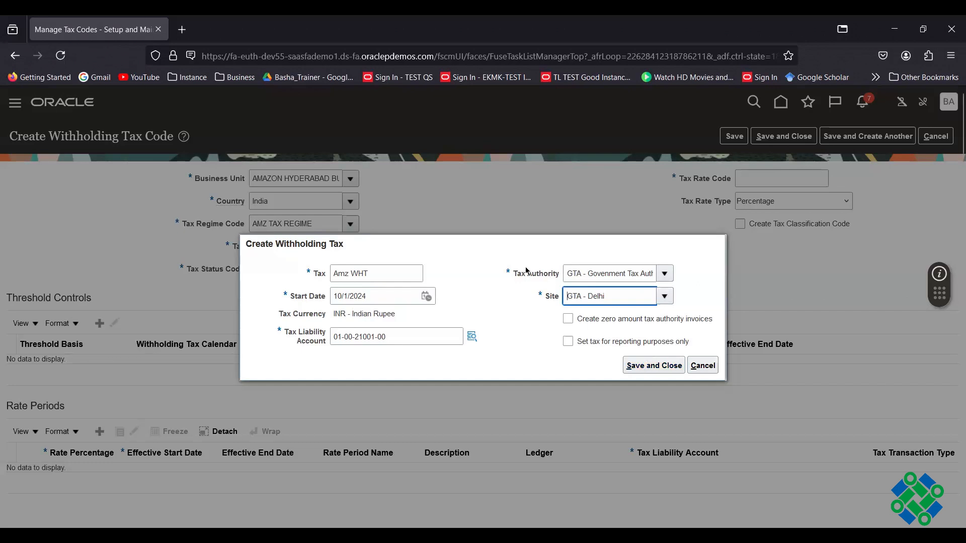
left_click(661, 372)
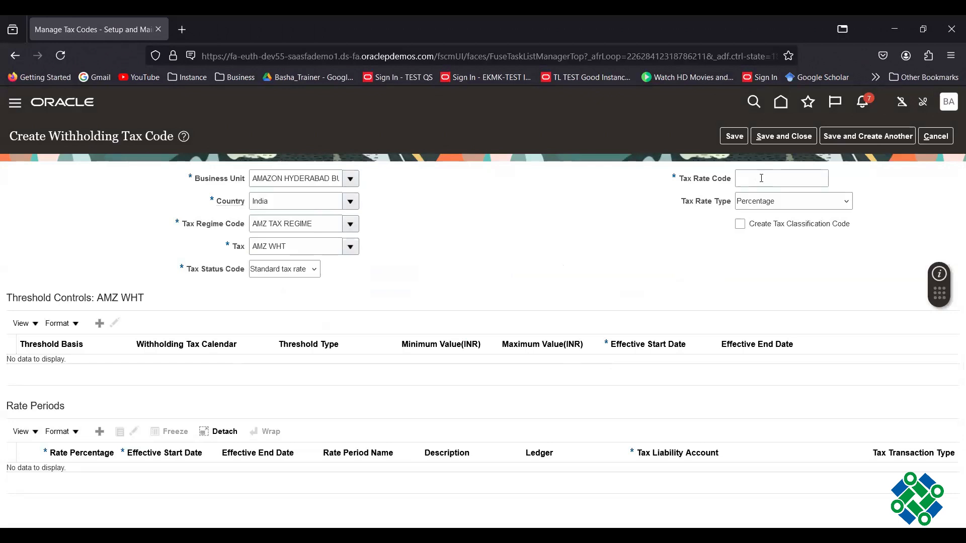
- Enter Tax Rate Code Amz 10% and keep the rate type as Percentage
left_click(761, 178)
type("Amz 10")
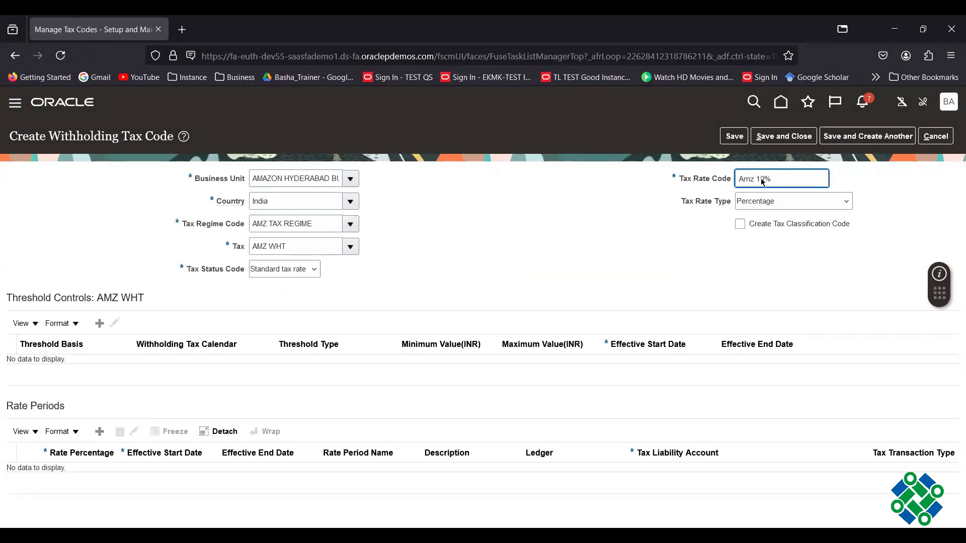
type("%")
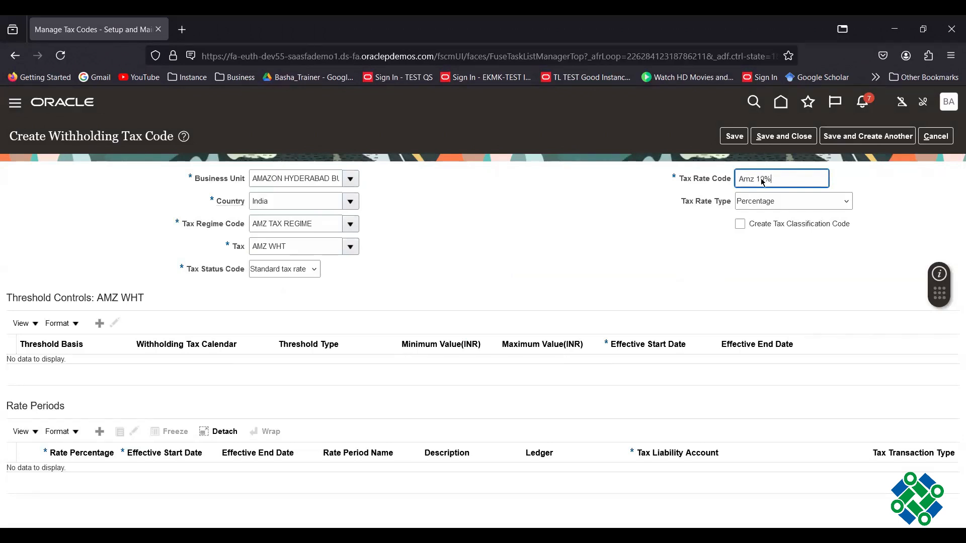
left_click(847, 201)
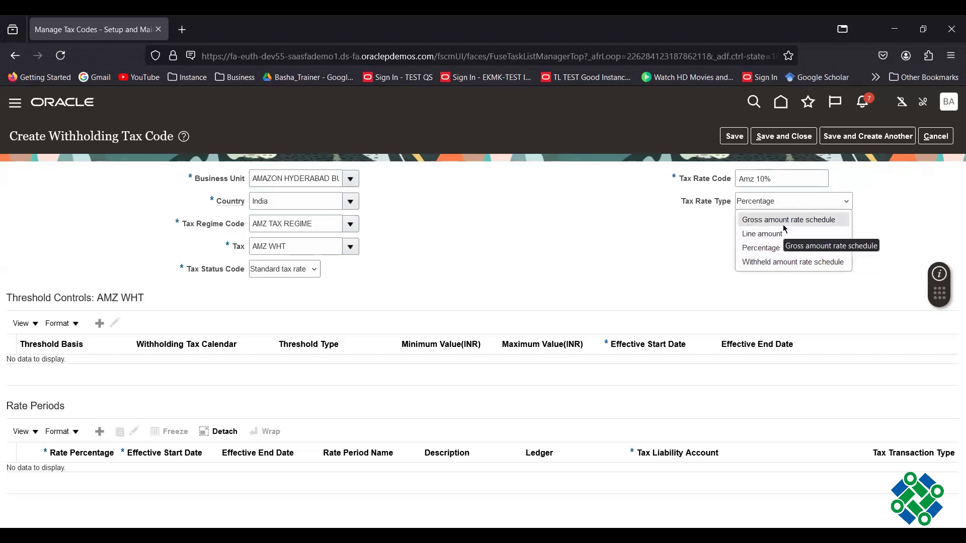
left_click(765, 249)
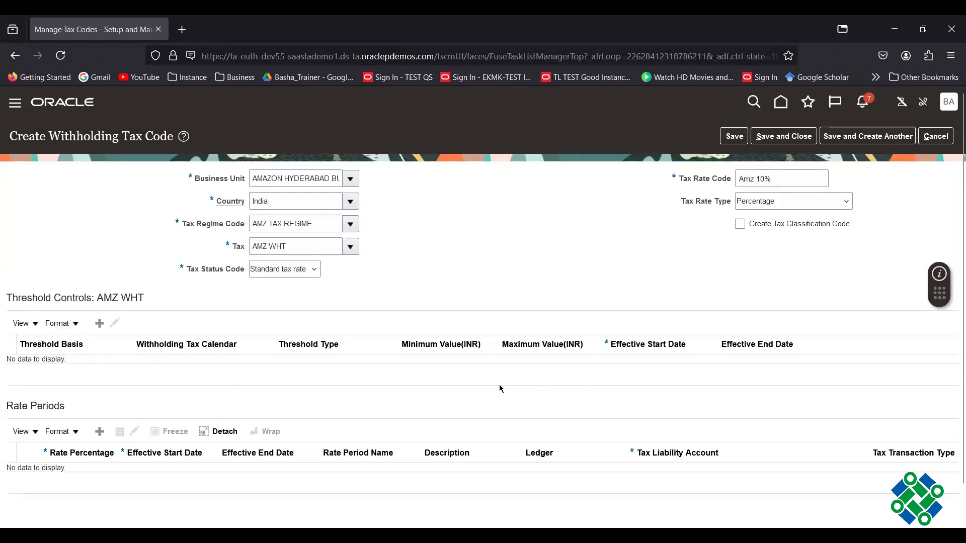
- Add a new rate period row with a rate percentage of 10
scroll(500, 387, "down", 1)
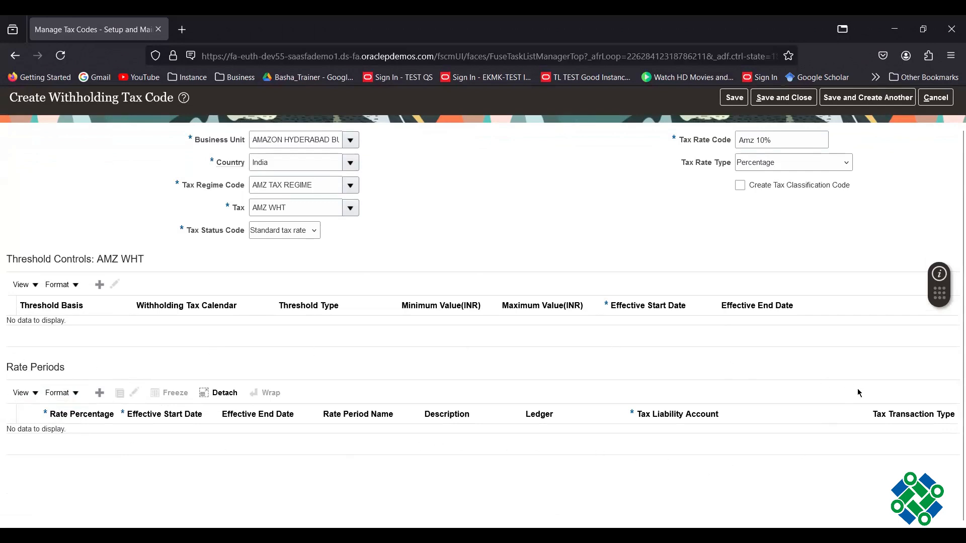
left_click(99, 393)
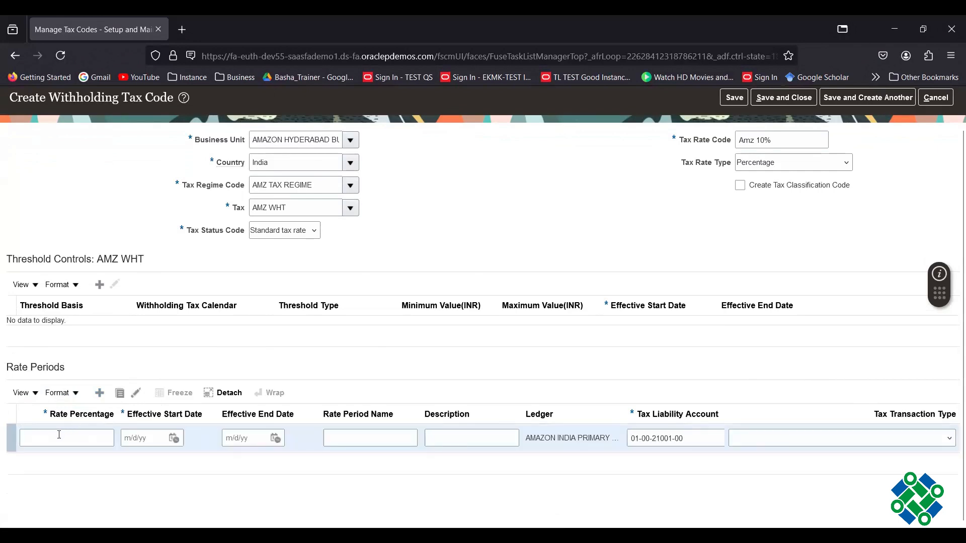
left_click(59, 436)
type("1")
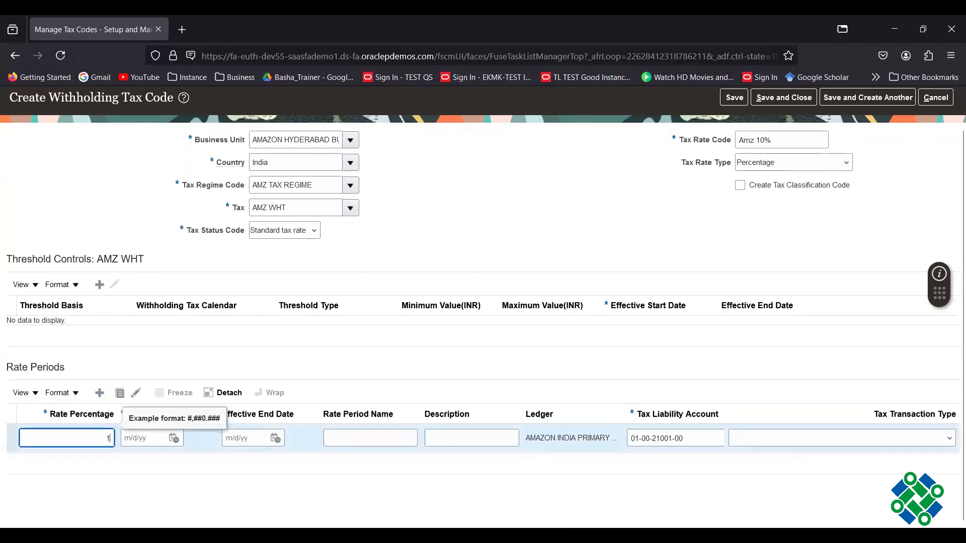
type("0")
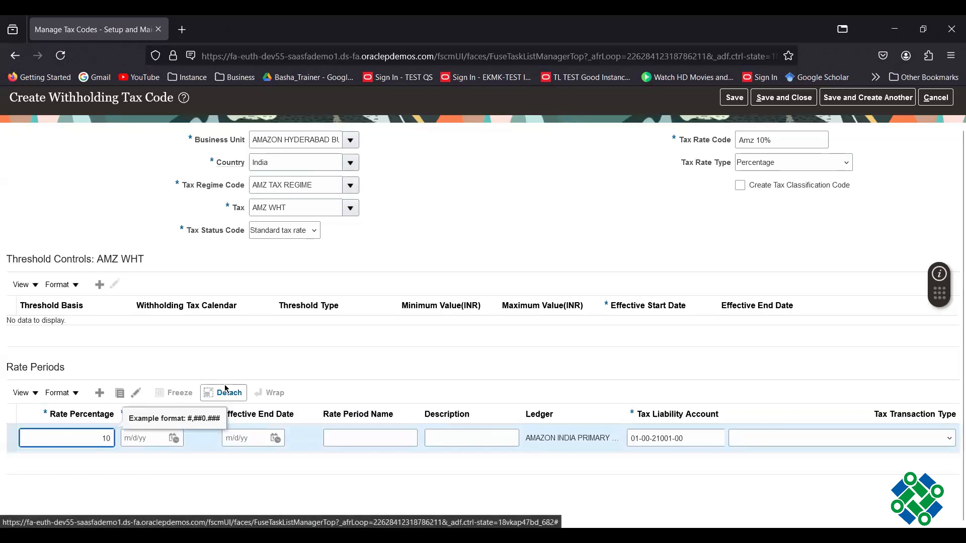
left_click(302, 361)
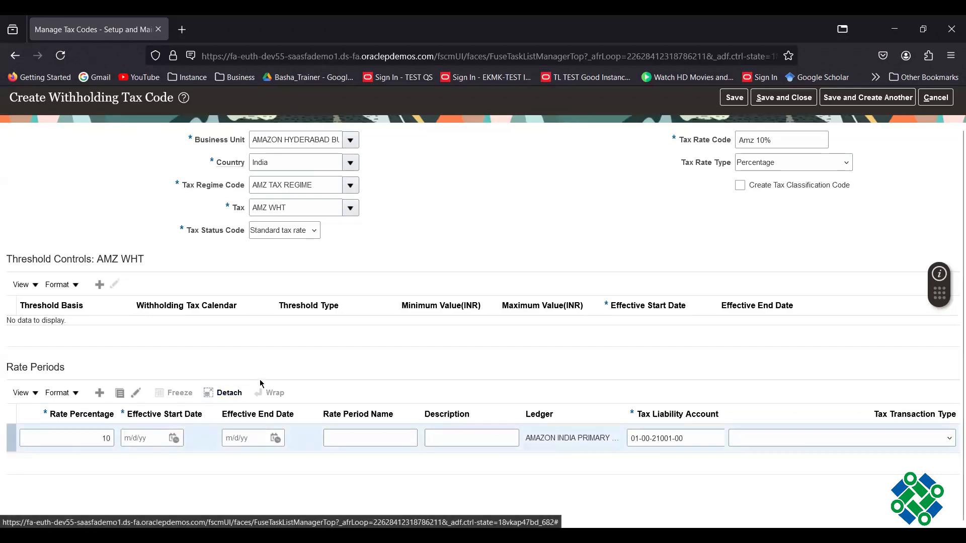
- Give the rate period start date 10/1/24 and the name Amz WHT 10%
left_click(174, 438)
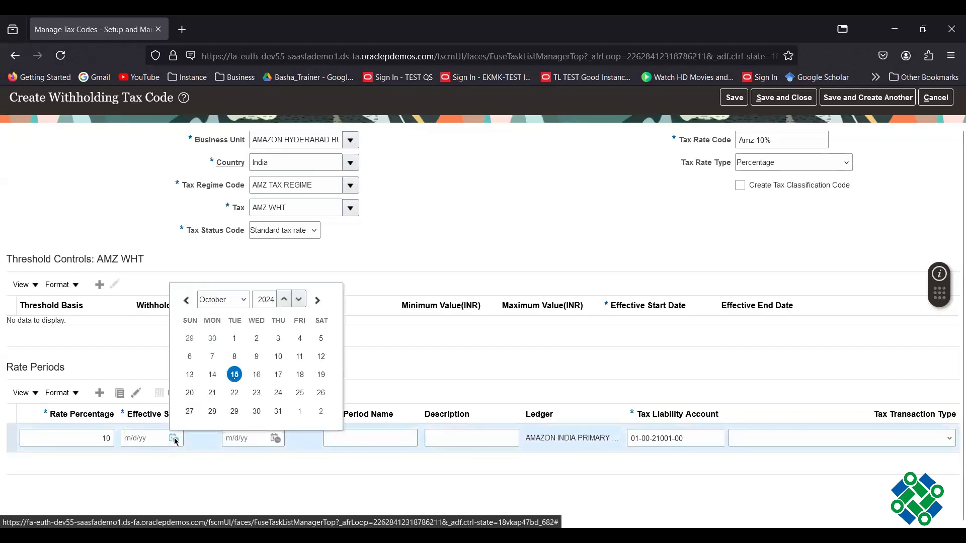
left_click(234, 338)
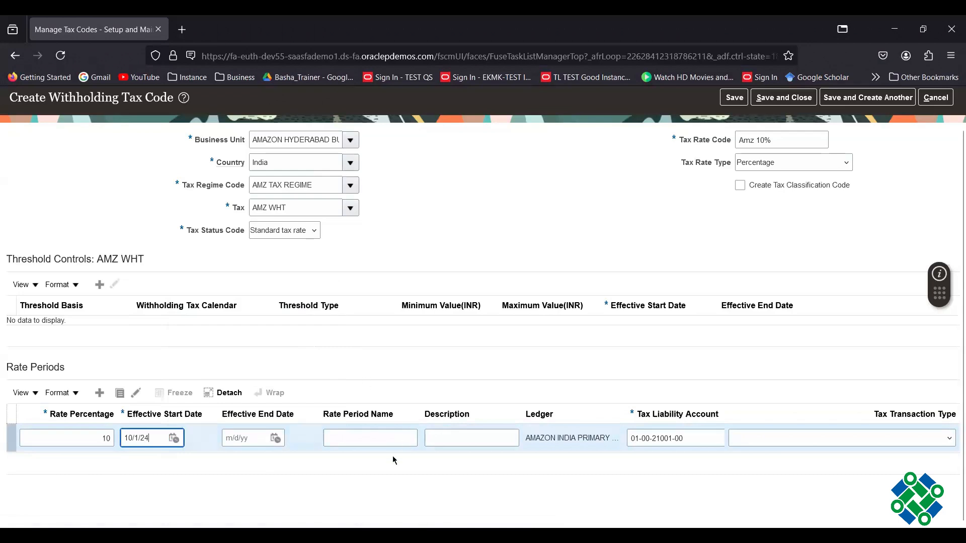
left_click(387, 439)
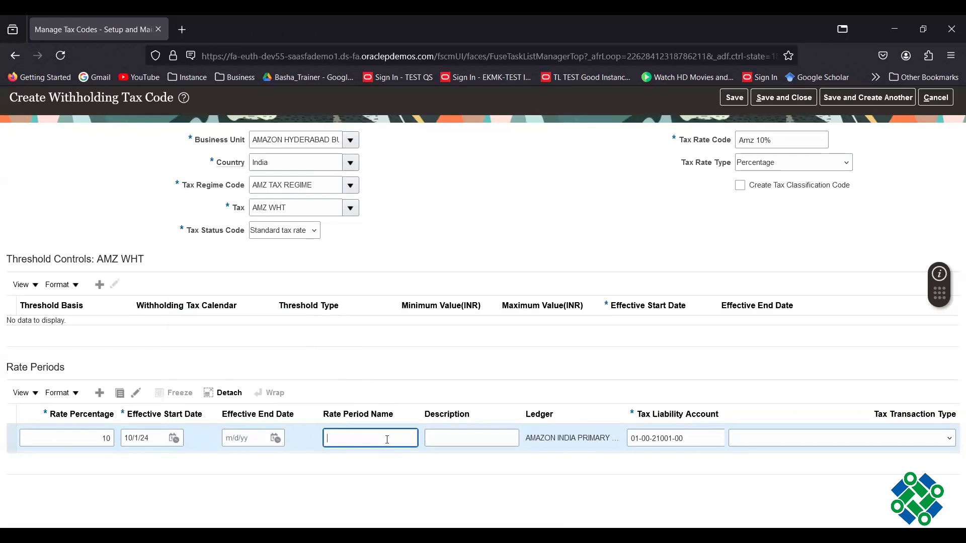
type("10_2024")
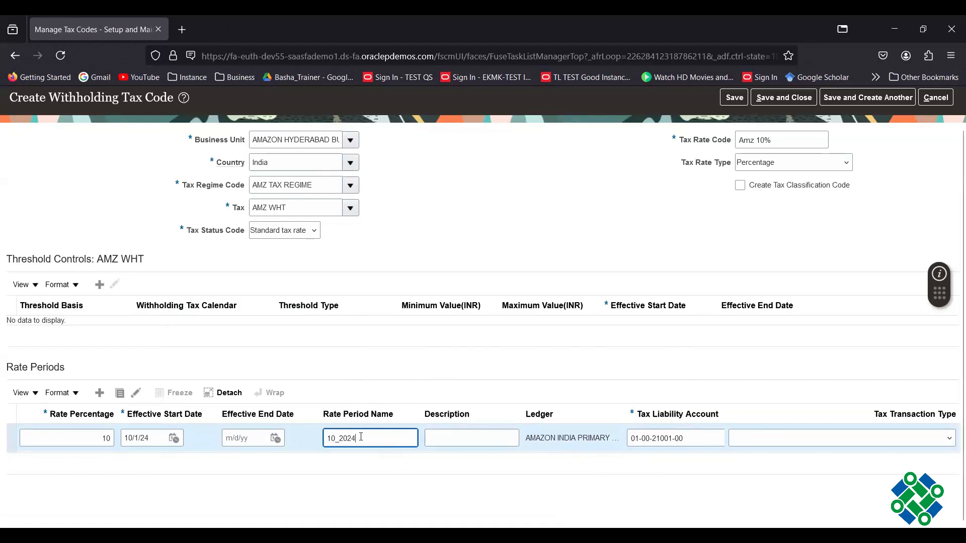
left_click_drag(361, 437, 313, 437)
type("Amz WHT 10%")
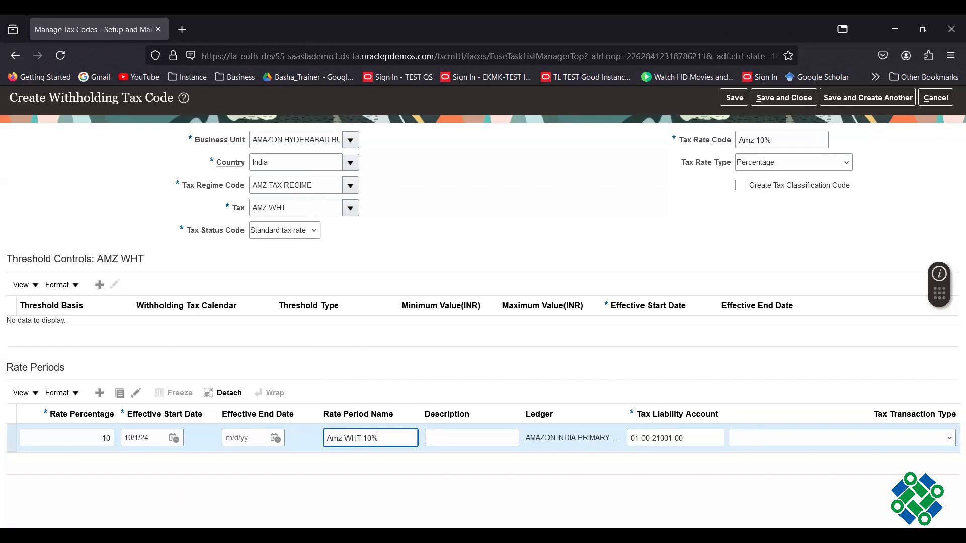
left_click(417, 362)
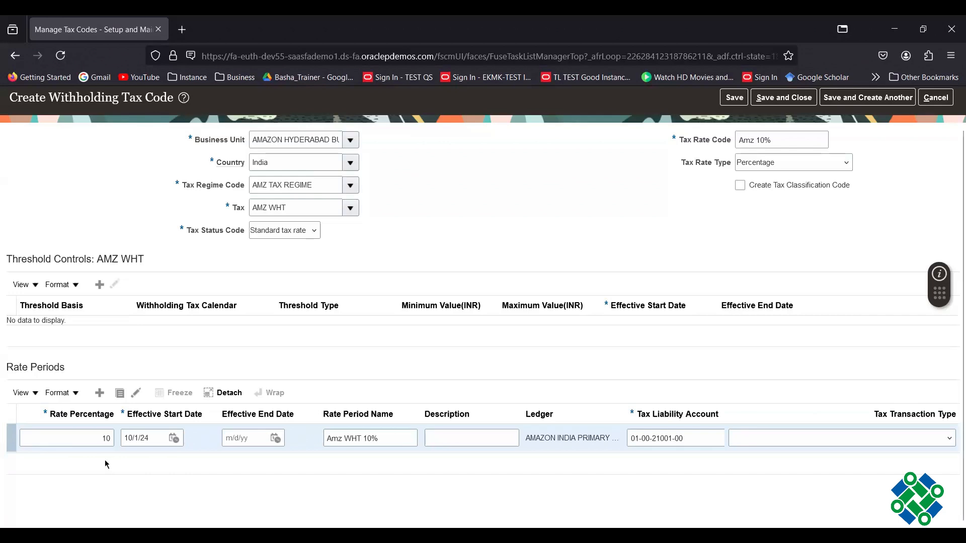
- Set the rate period end date to 10/15/24
left_click(275, 440)
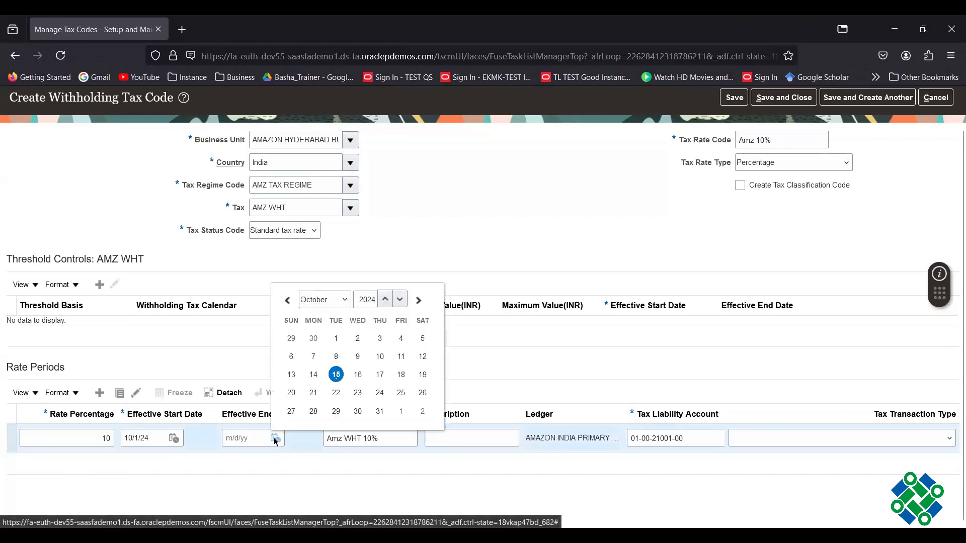
left_click(94, 472)
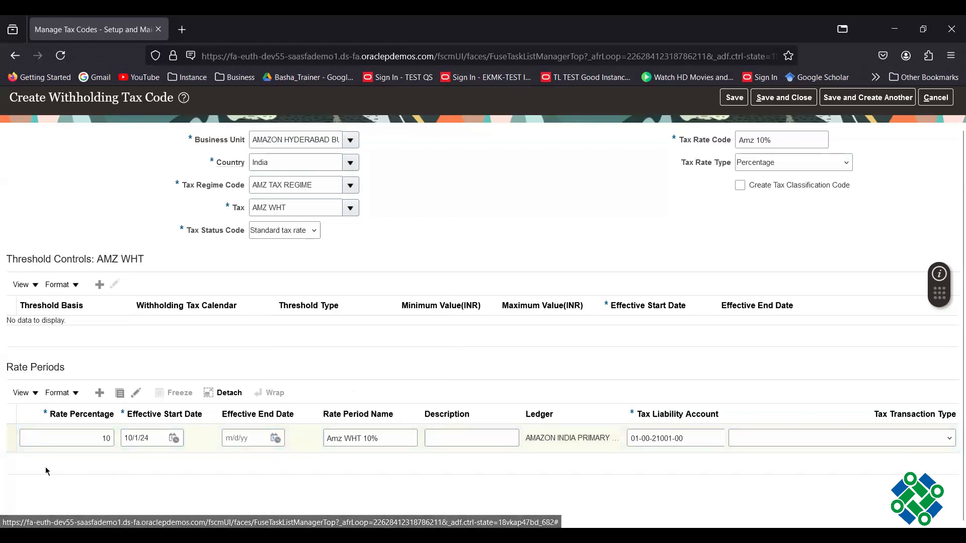
left_click(275, 440)
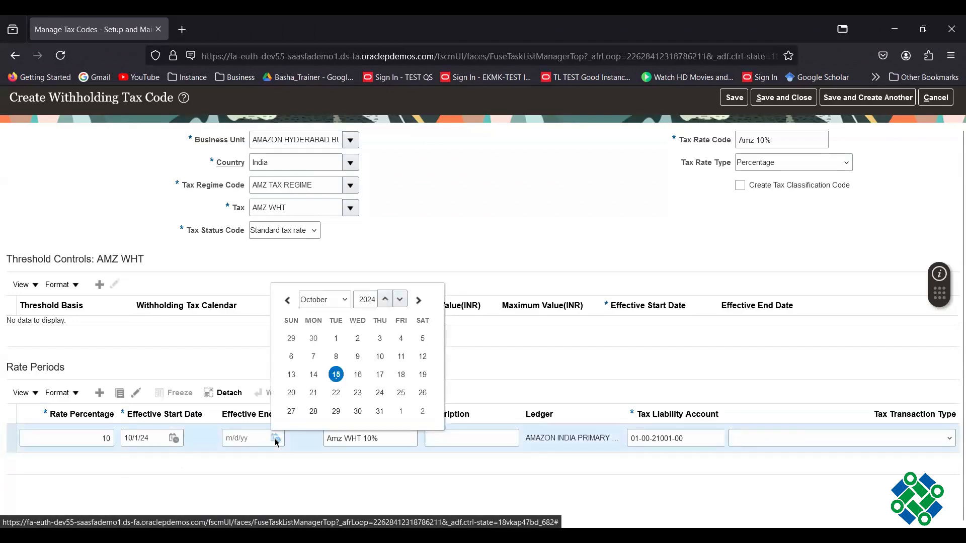
left_click(336, 375)
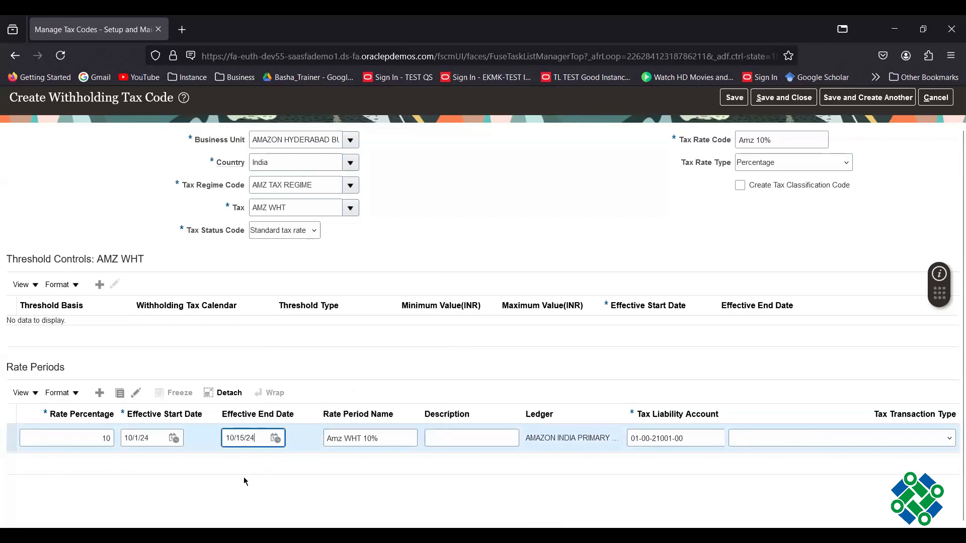
left_click(146, 465)
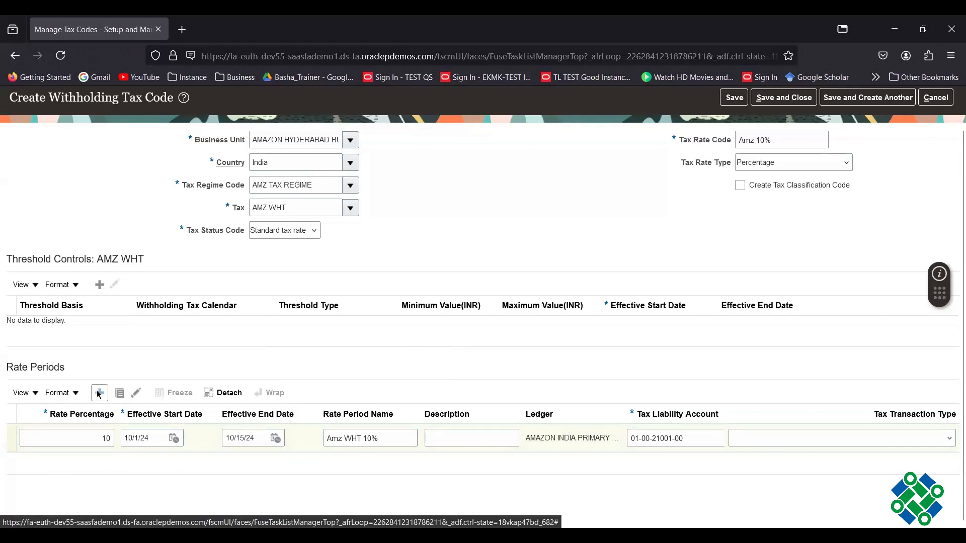
- Add a second rate period at 5% running from 10/16/24 to 12/31/24
left_click(99, 393)
type("5")
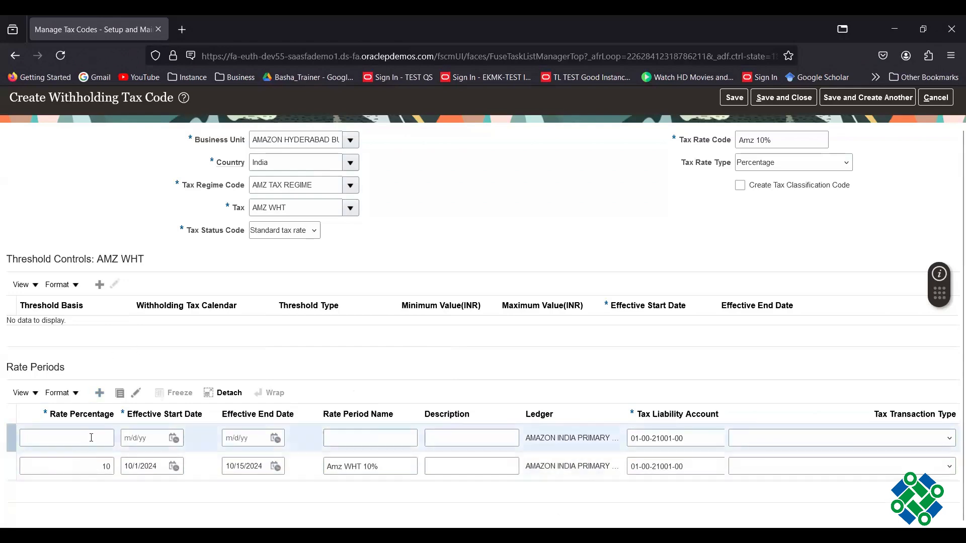
left_click(174, 438)
left_click(174, 439)
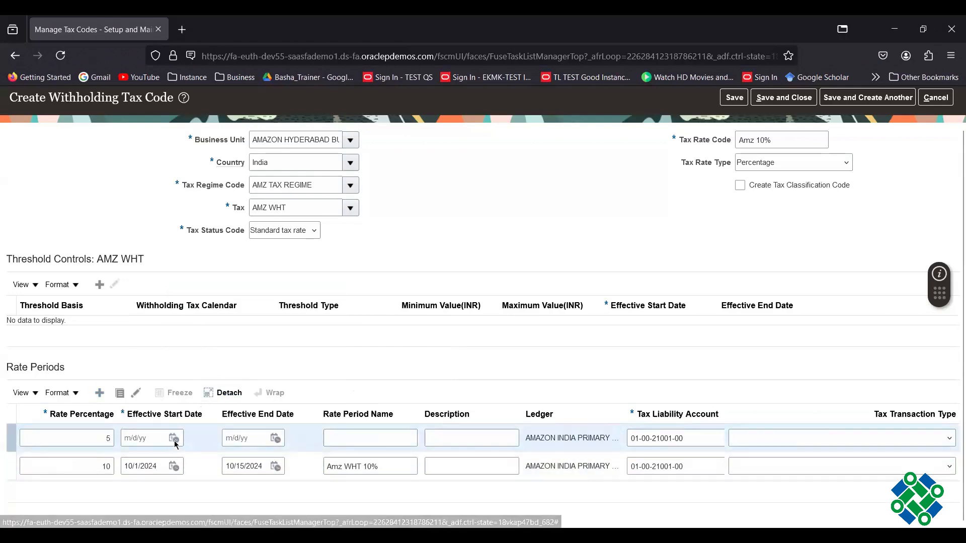
left_click(175, 439)
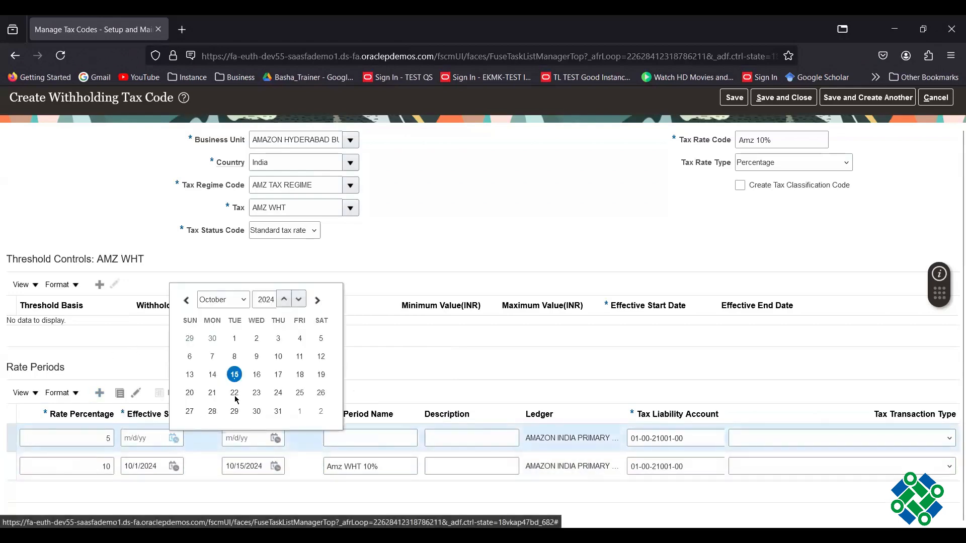
left_click(259, 375)
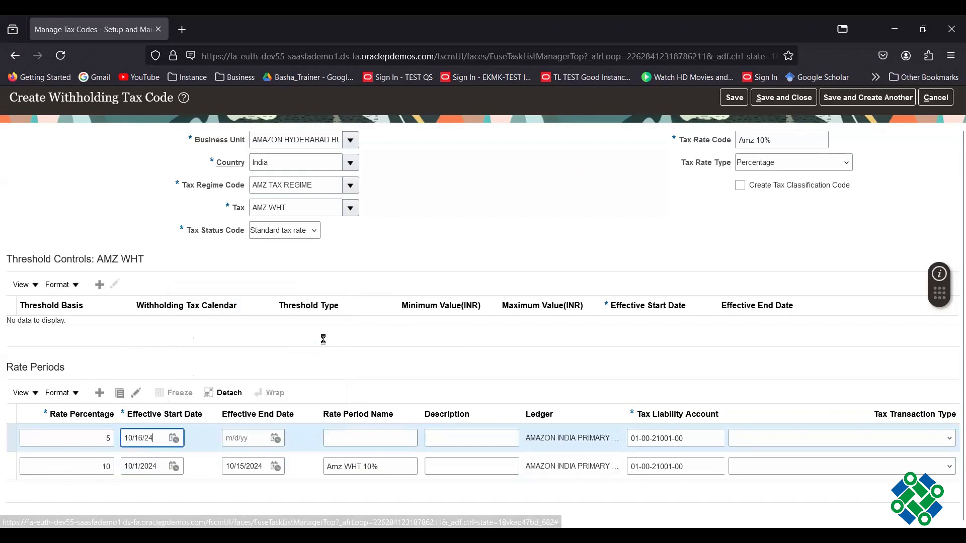
left_click(276, 440)
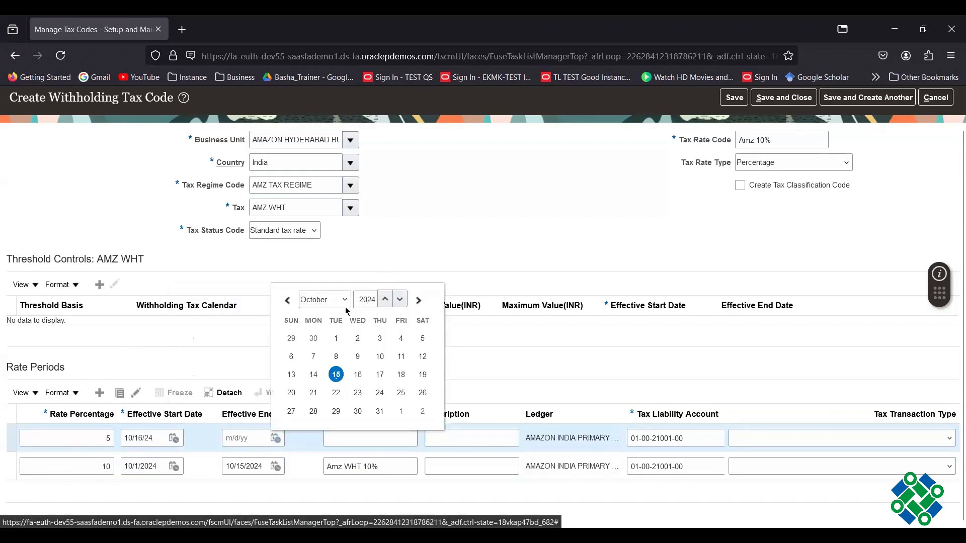
left_click(345, 301)
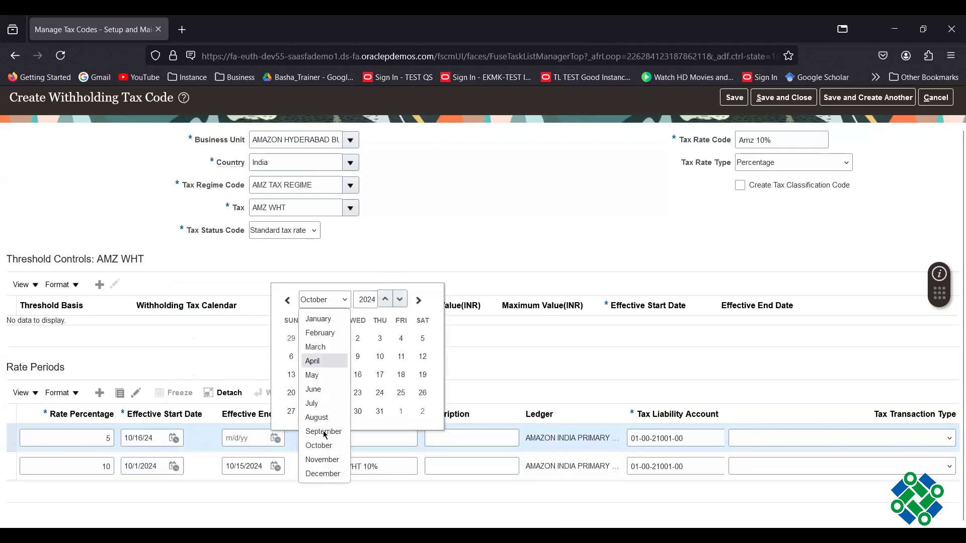
left_click(320, 475)
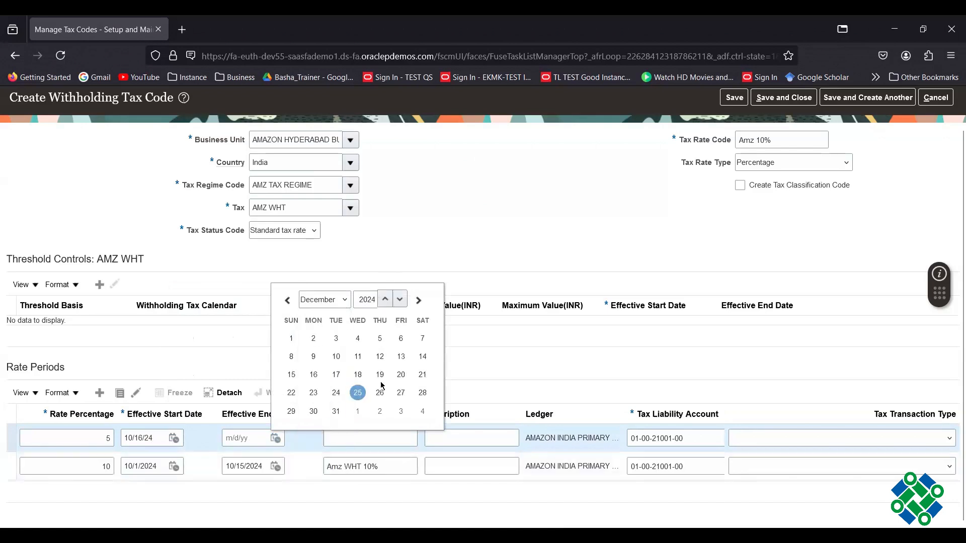
left_click(335, 411)
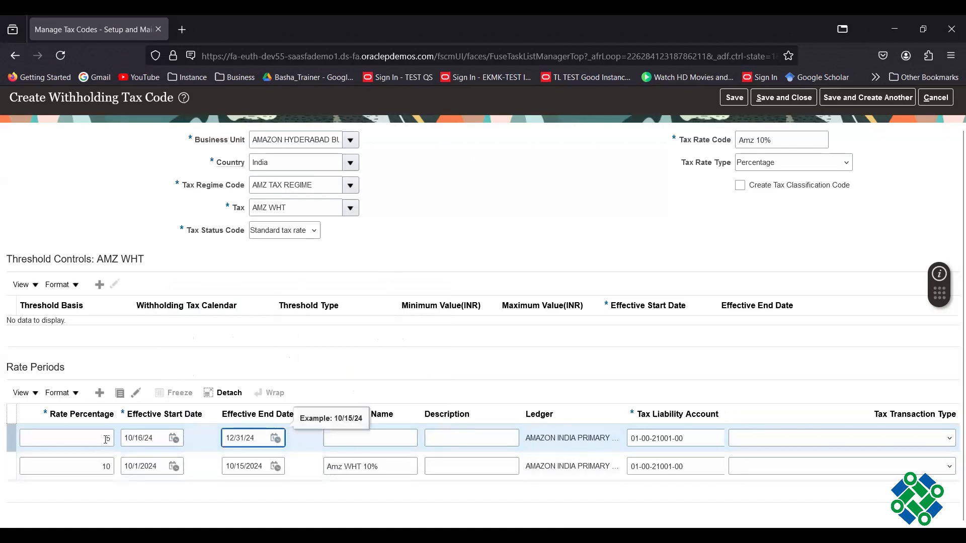
left_click(487, 355)
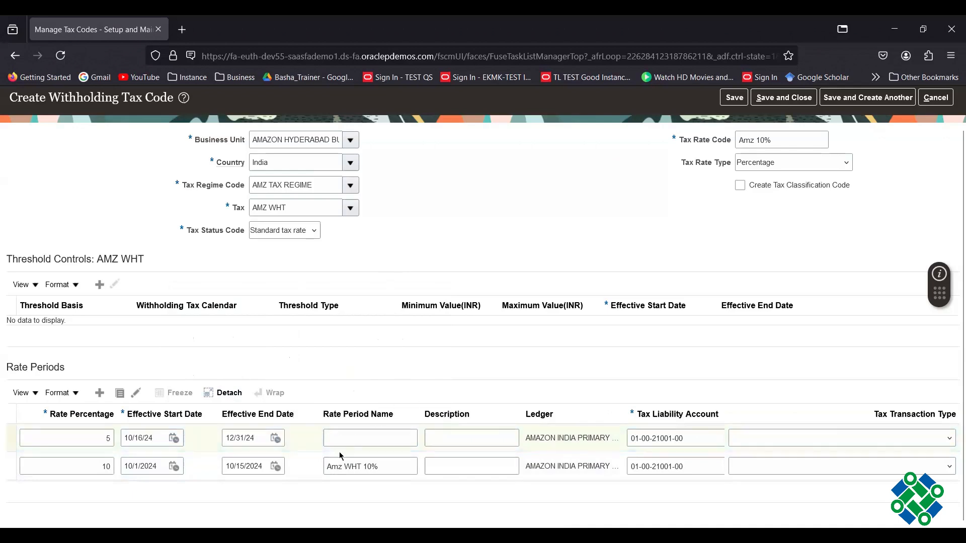
- Name the 5% rate period AMZ WHT 5% NOV_DEC
left_click(345, 439)
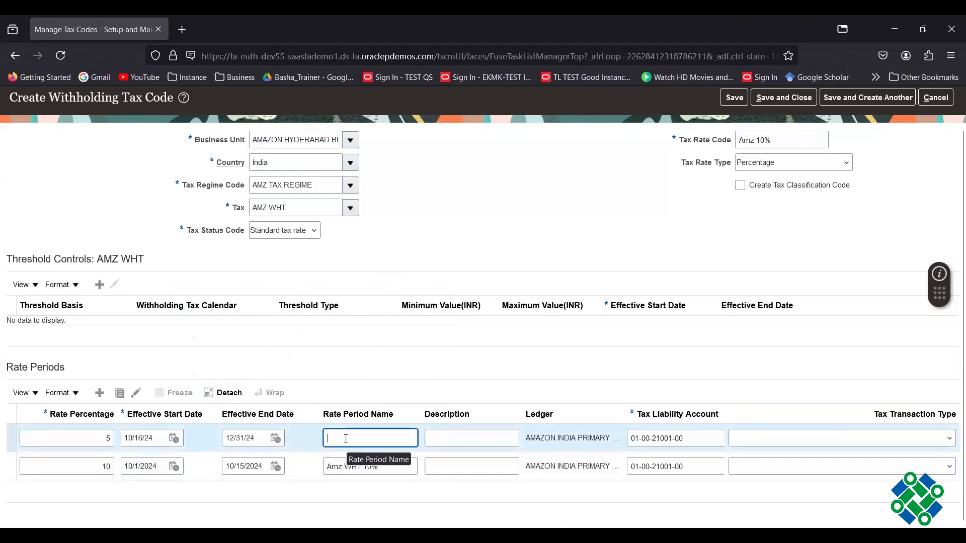
type("a")
key("BackSpace")
type("AMZ WHT 5")
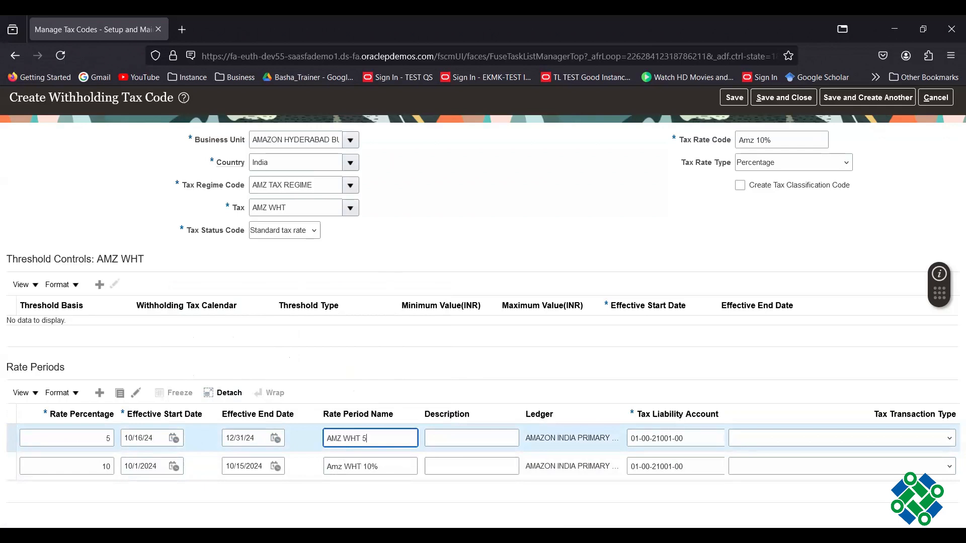
type("% NOV_DEC")
left_click(85, 449)
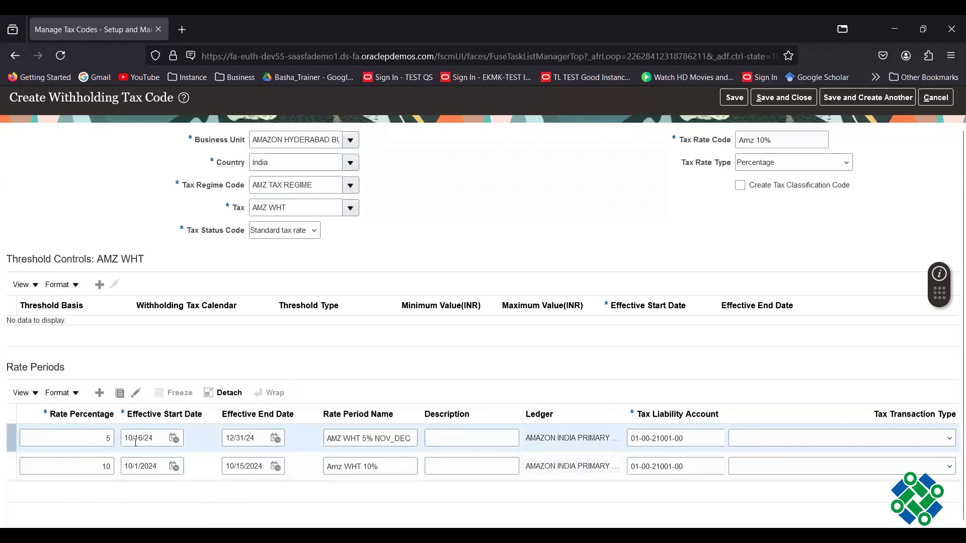
left_click(257, 438)
- Remove the 12/31/24 end date from the 5% period and save the AMZ 10% tax code
key("BackSpace")
key("BackSpace")
key("BackSpace")
key("BackSpace")
key("BackSpace")
key("BackSpace")
key("BackSpace")
key("BackSpace")
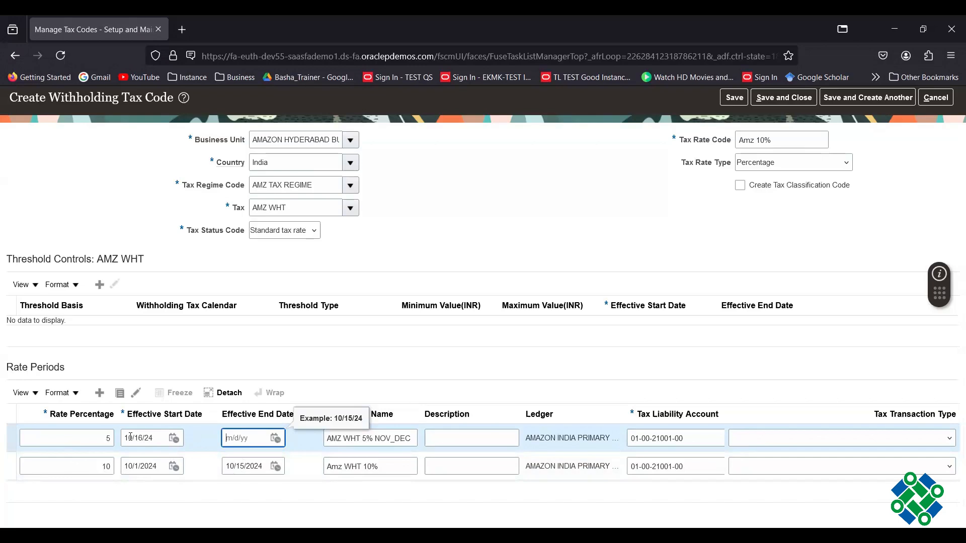
left_click(786, 98)
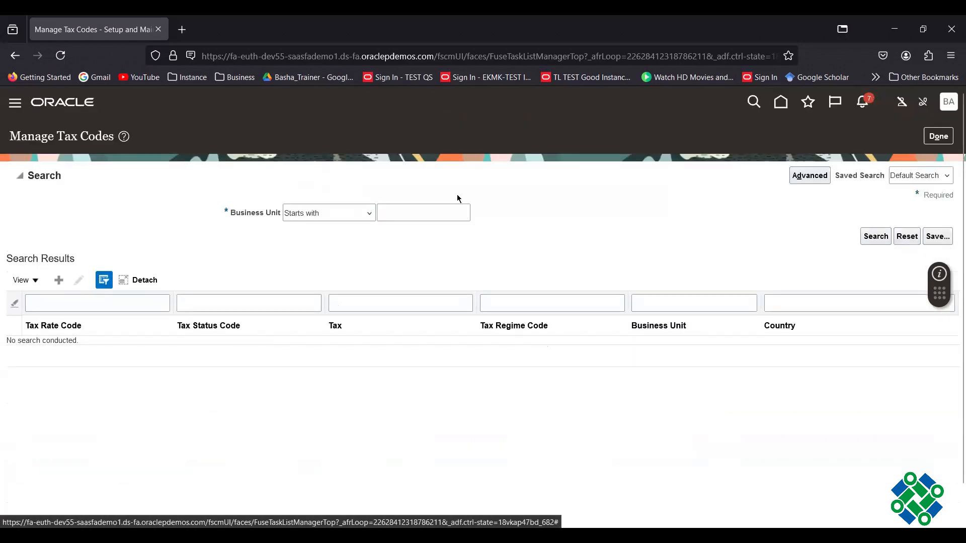
- Search chart-of-accounts value sets for AZ and open the Az_Account values
left_click(938, 139)
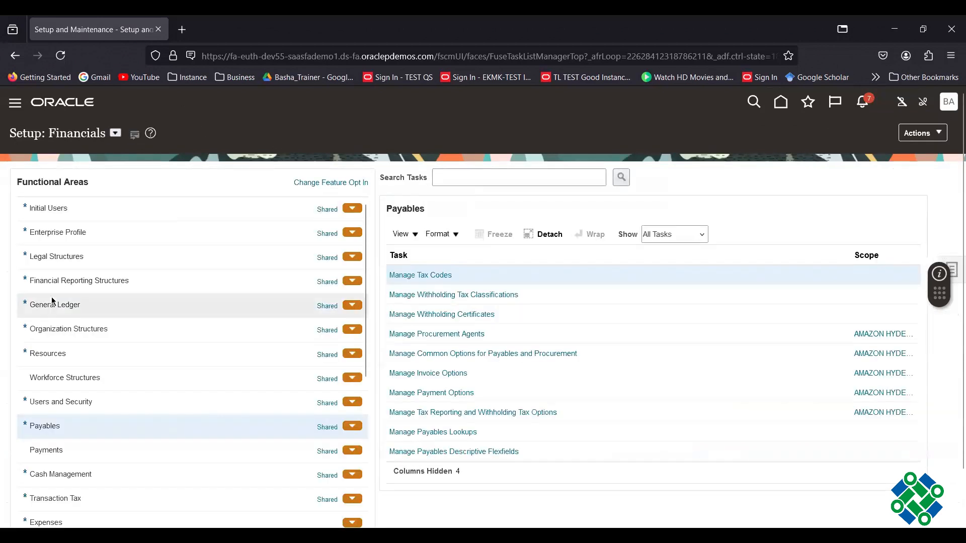
left_click(72, 284)
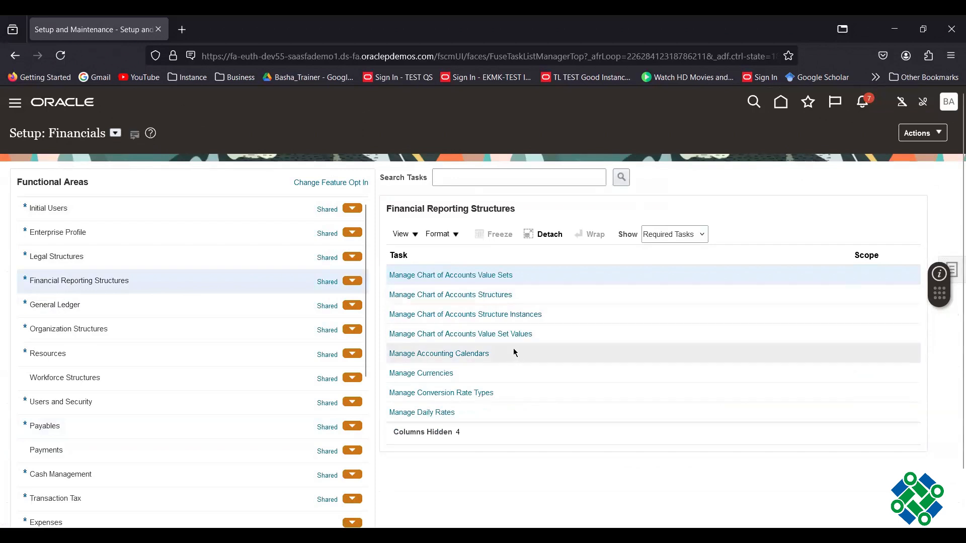
left_click(514, 335)
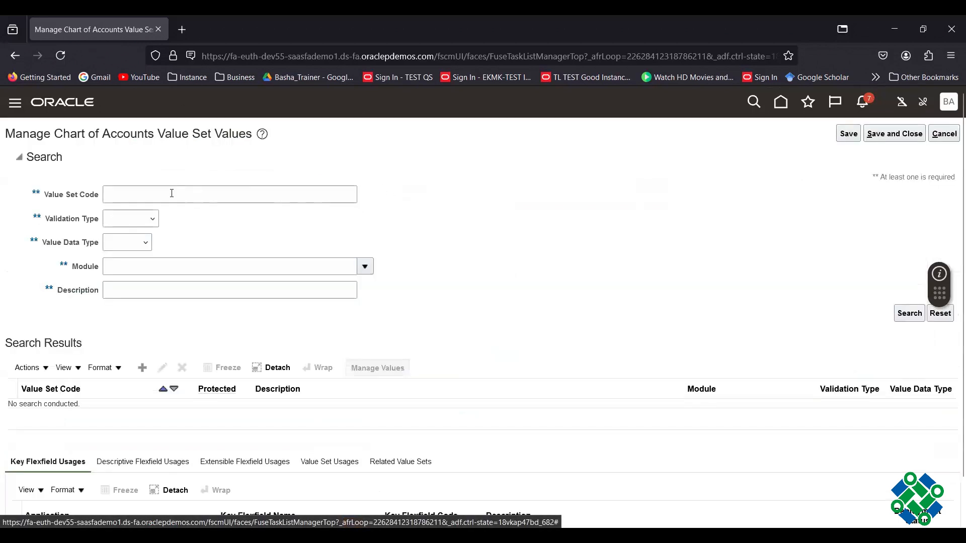
left_click(172, 193)
type("A")
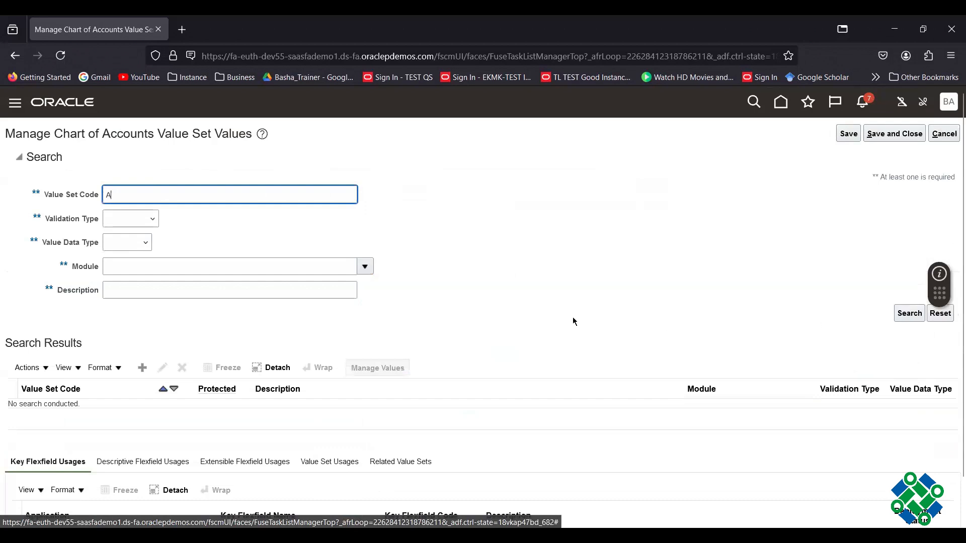
type("Z")
key("Return")
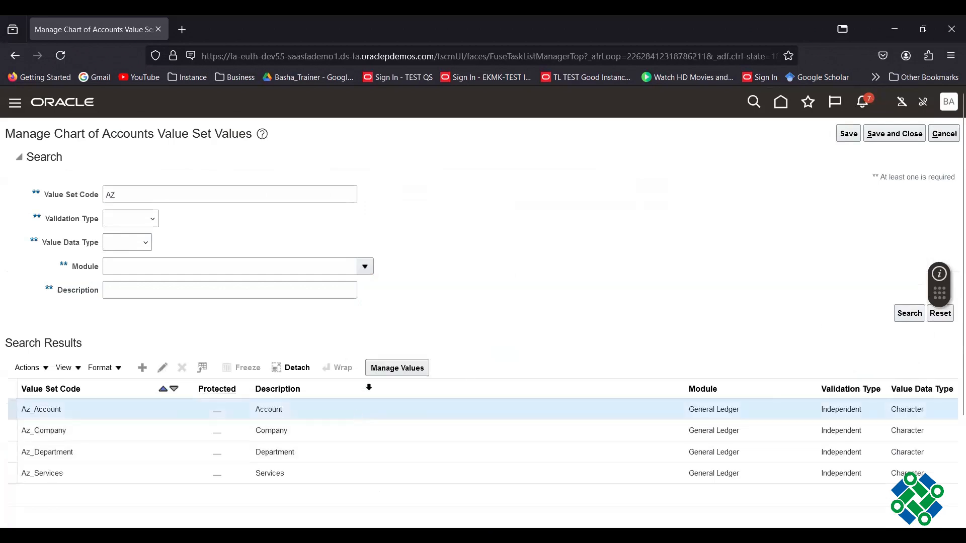
left_click(397, 368)
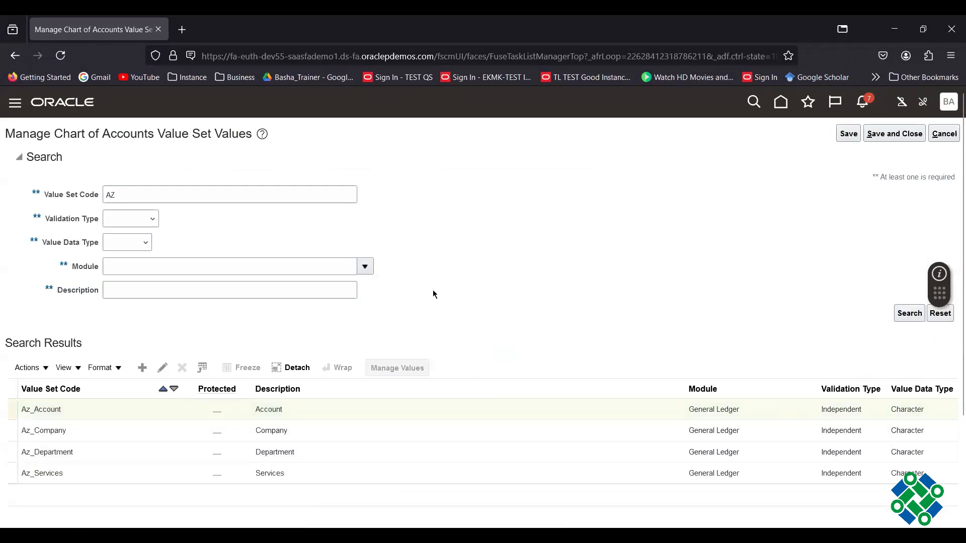
- Create Liability value 23001 'GTA - LIABILITY TAX ACCOUNT' in Az_Account and save
left_click(143, 320)
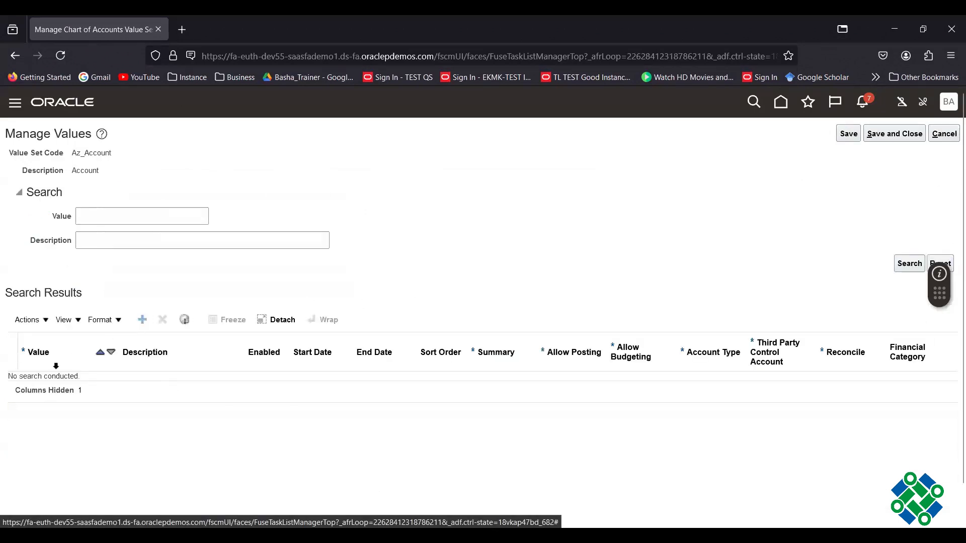
left_click(40, 384)
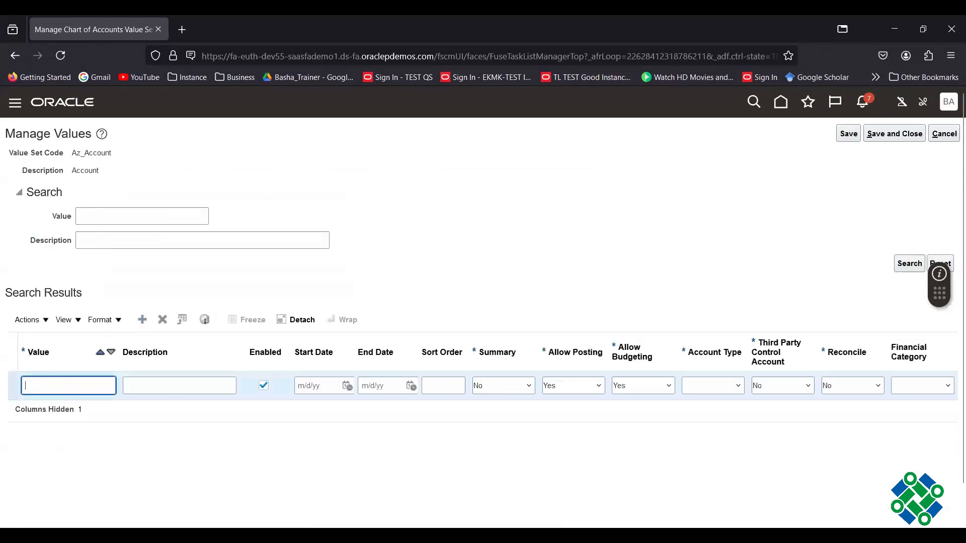
type("2")
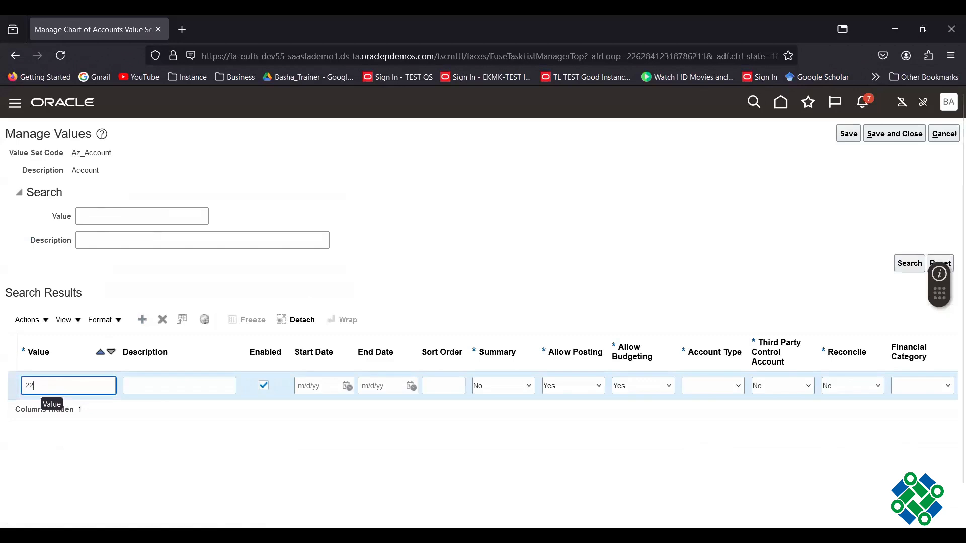
type("3001")
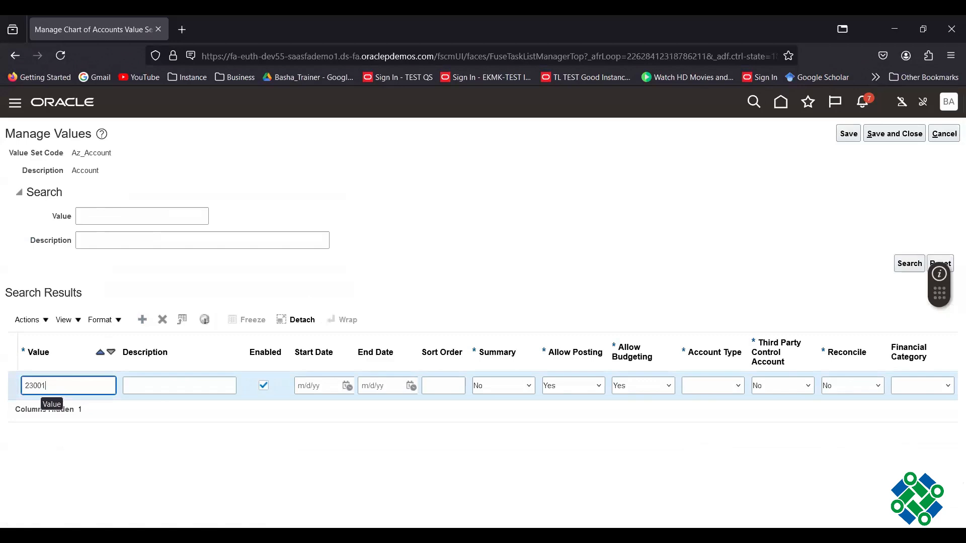
key("Tab")
type("g")
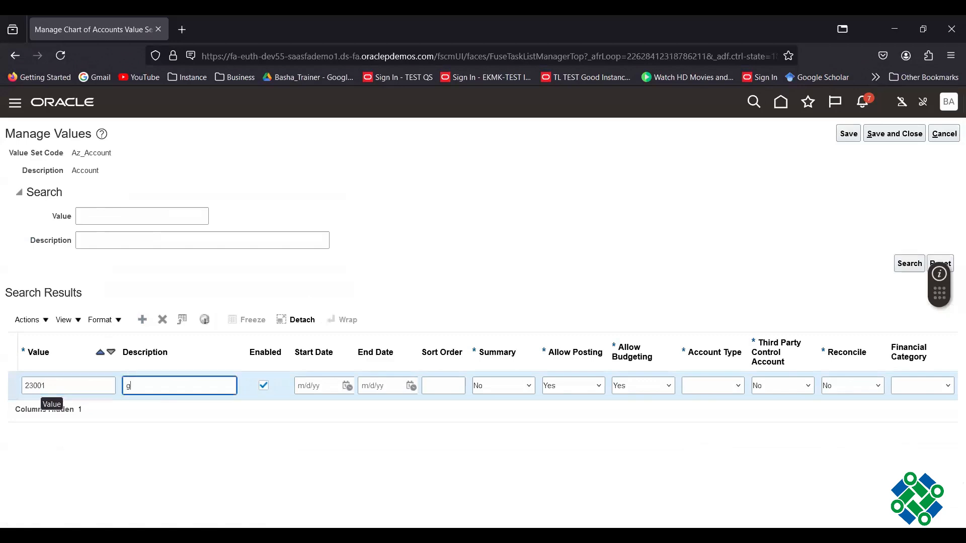
key("BackSpace")
type("GTA - L")
type("IABILITY TAX ACCOUNT")
key("Tab")
key("Tab")
key("Tab")
key("Tab")
key("Tab")
key("Tab")
key("Tab")
key("Tab")
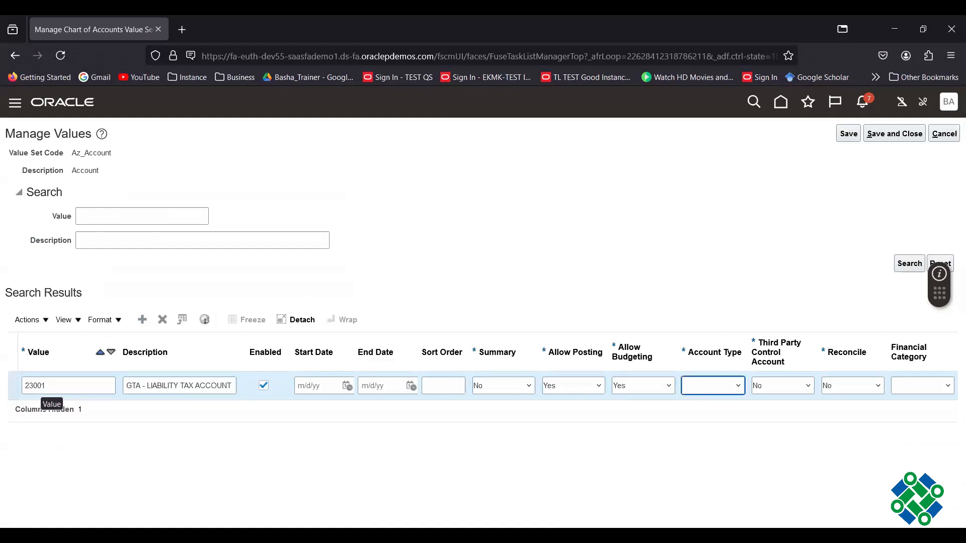
key("l")
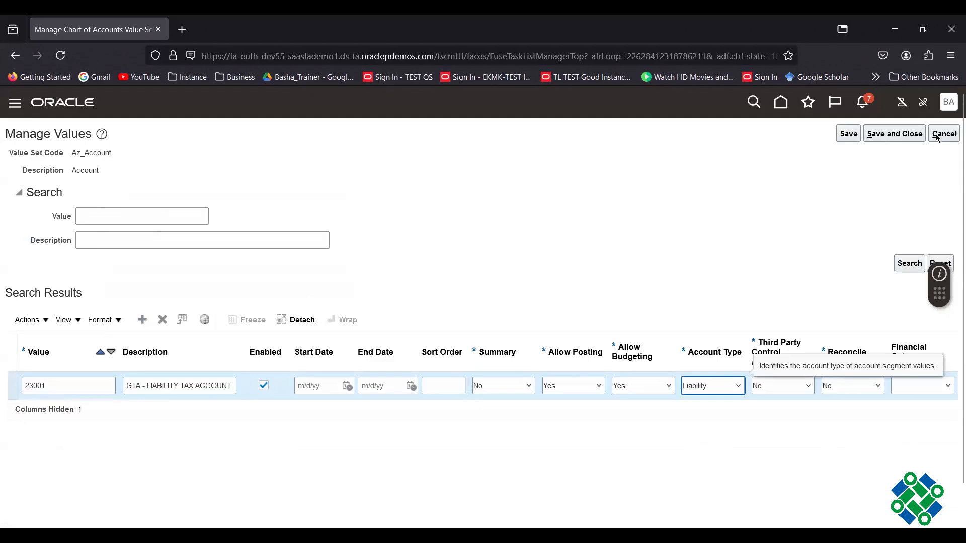
left_click(897, 134)
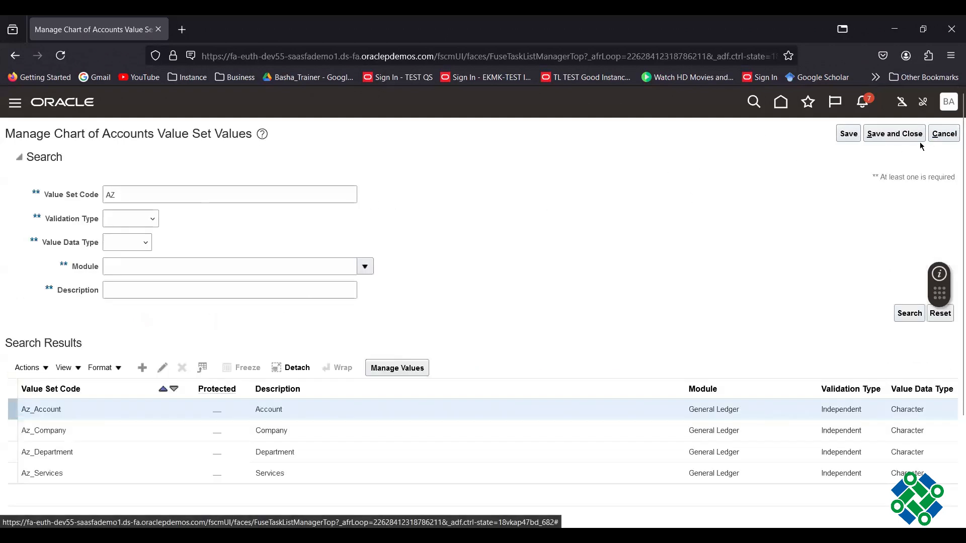
- Show all Payables tasks on Setup: Financials and scroll through the list
left_click(908, 134)
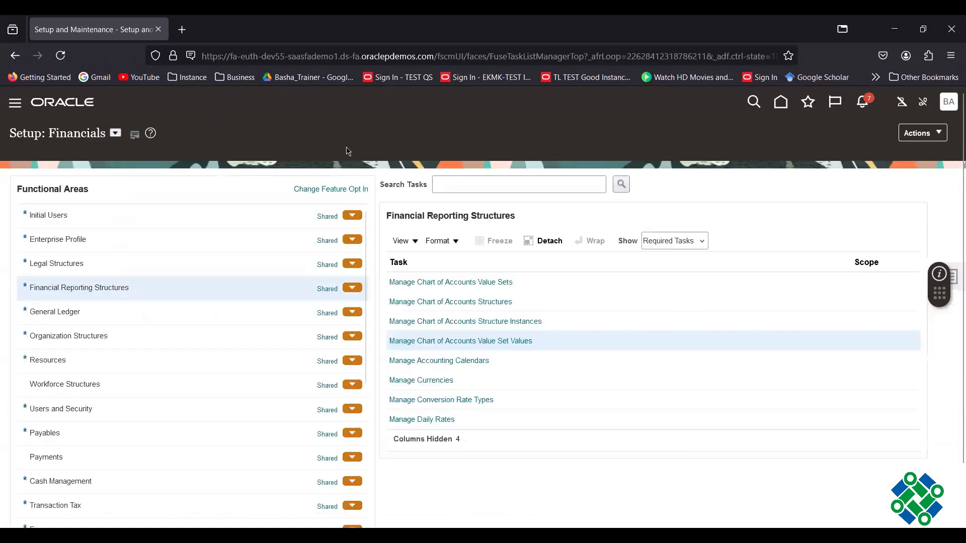
left_click(54, 427)
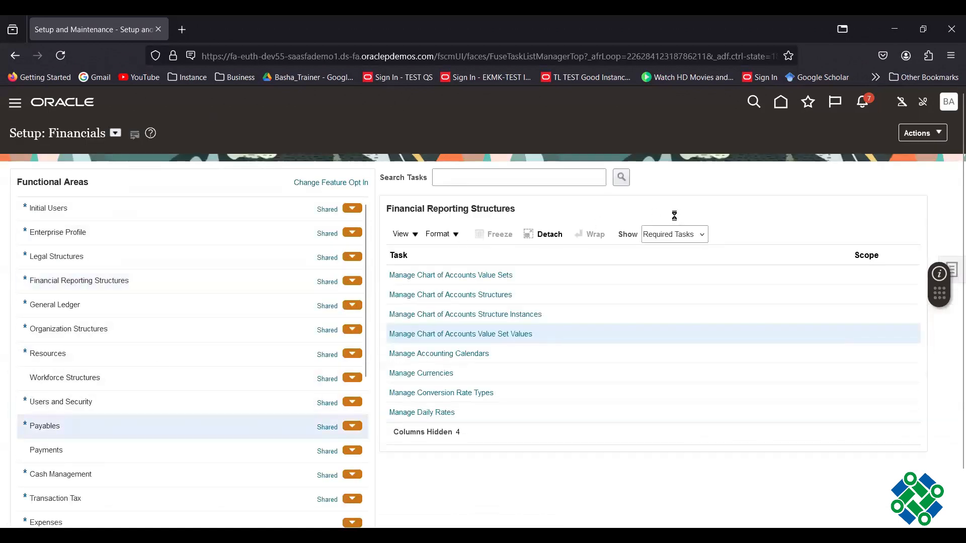
left_click(696, 237)
left_click(663, 252)
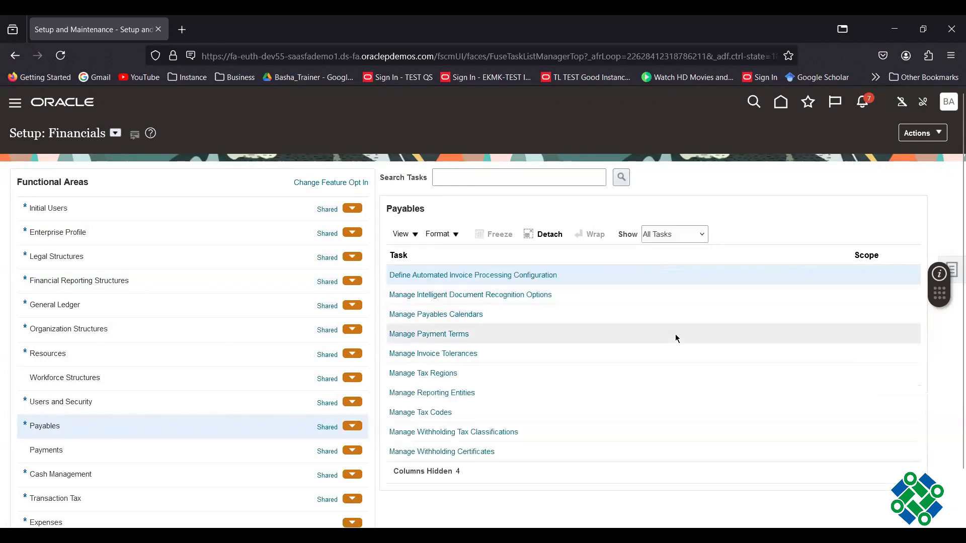
scroll(675, 334, "down", 3)
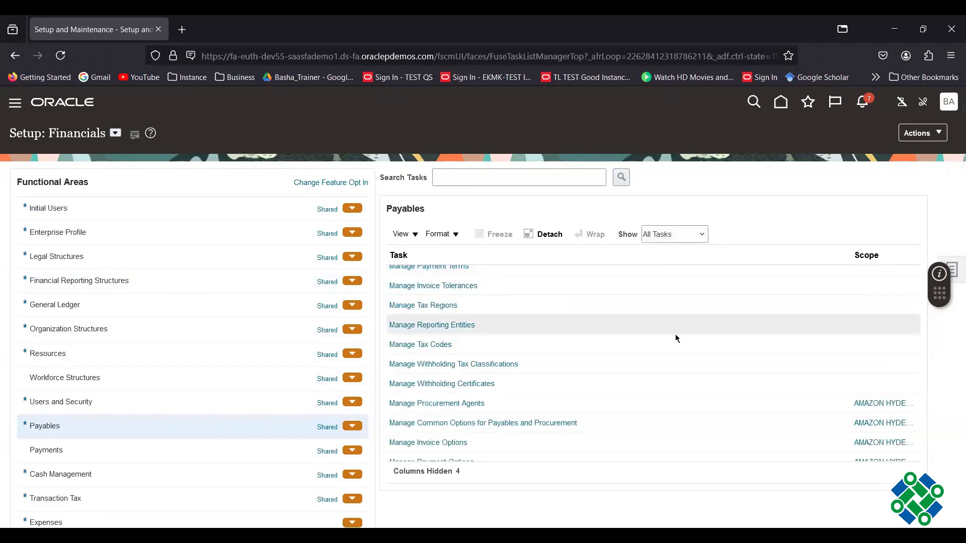
scroll(667, 345, "down", 3)
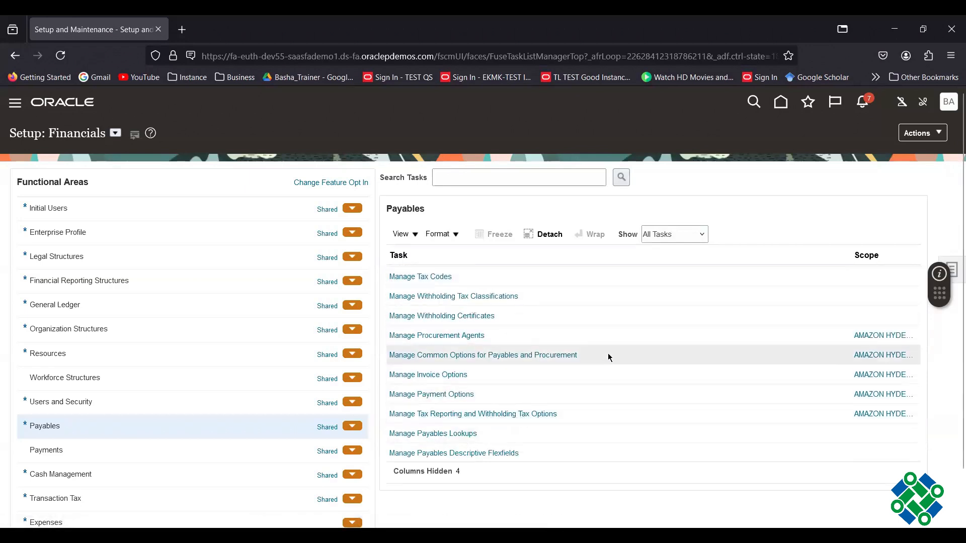
scroll(608, 357, "down", 3)
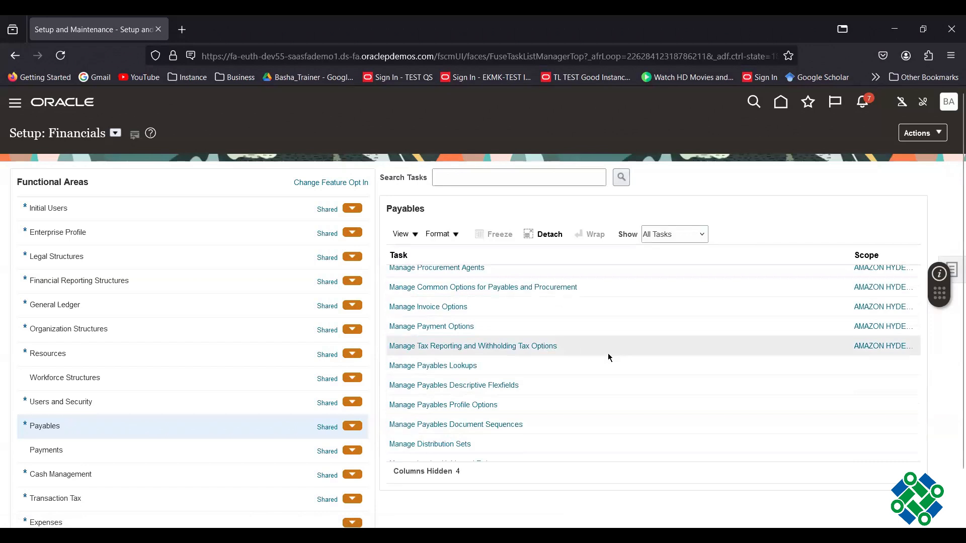
- Search Manage Tax Codes for business units containing AMAZON and select the AMZ 10% code
scroll(608, 357, "up", 3)
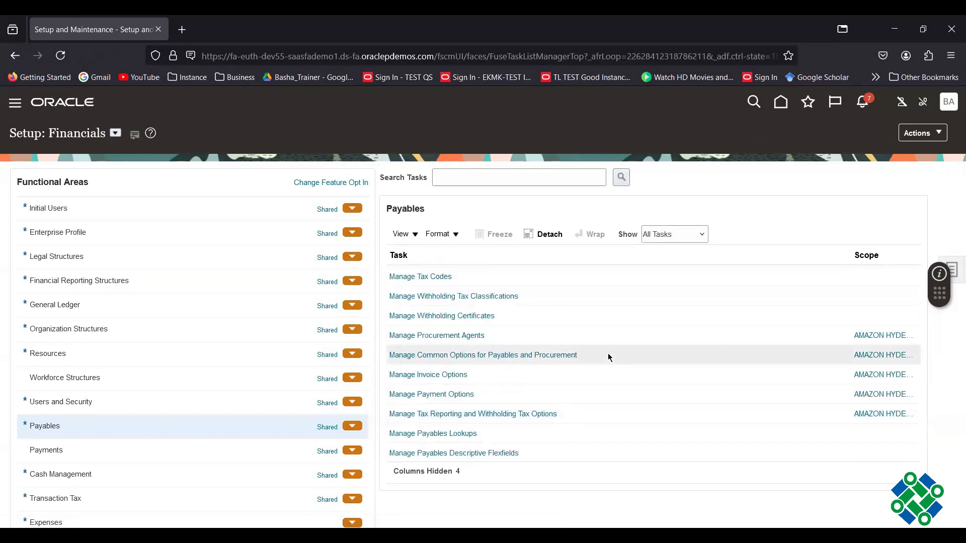
left_click(425, 278)
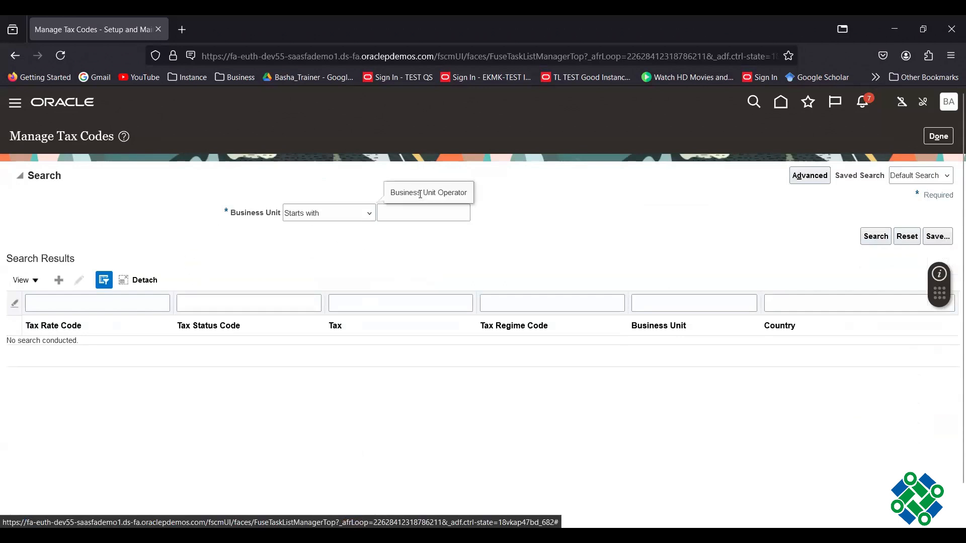
left_click(387, 214)
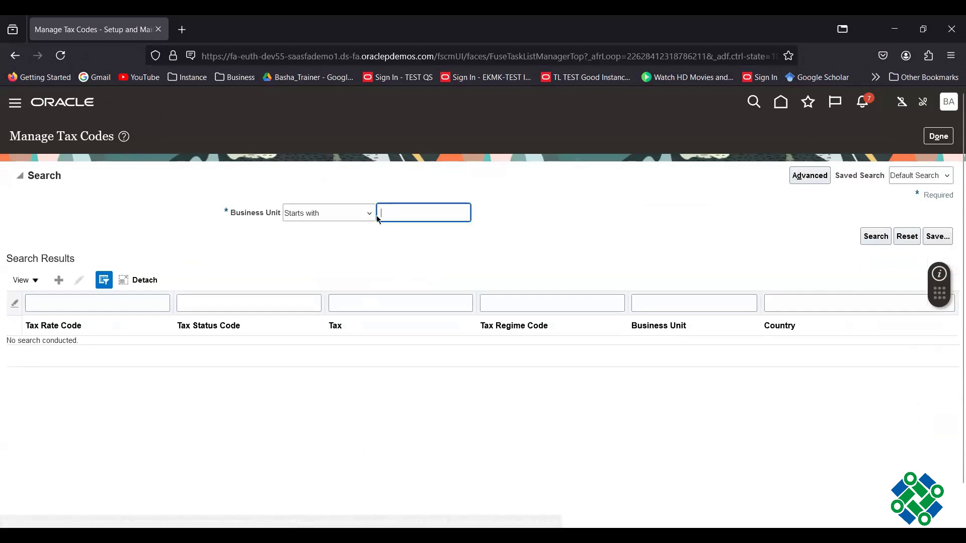
left_click(370, 216)
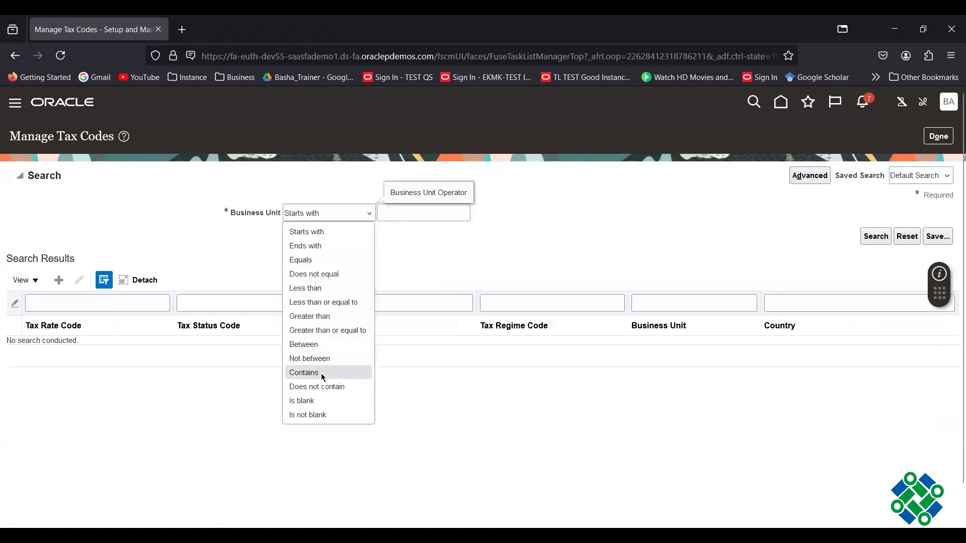
left_click(322, 373)
left_click(403, 215)
type("A")
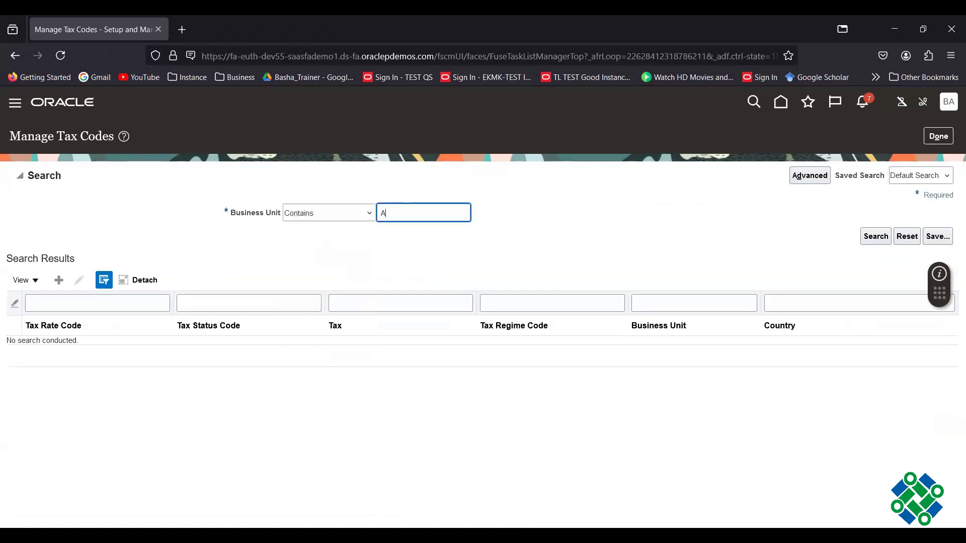
type("MAZON")
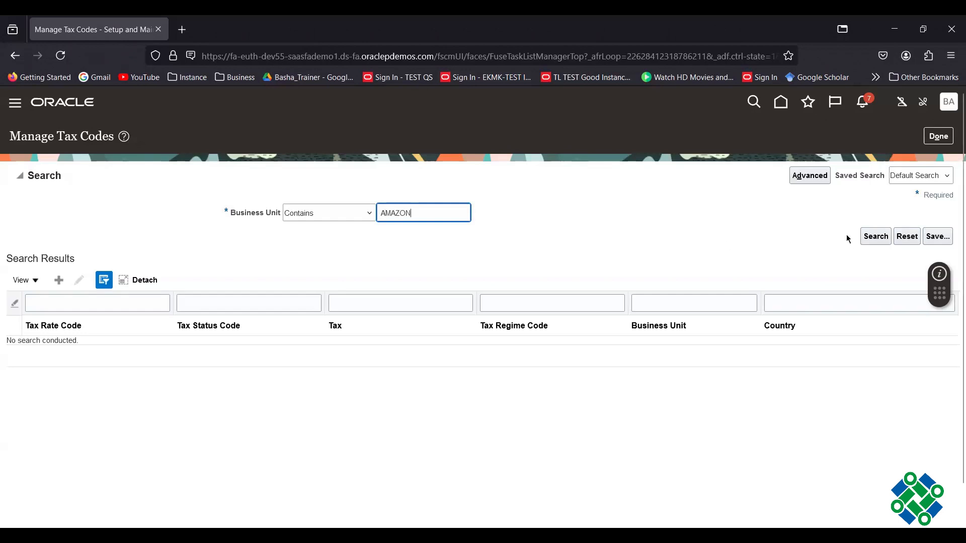
left_click(873, 237)
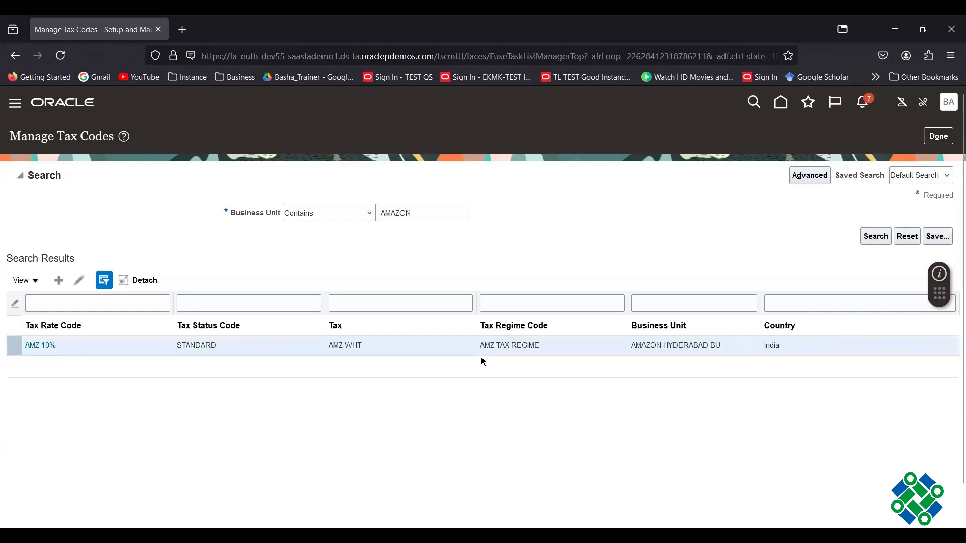
left_click(254, 353)
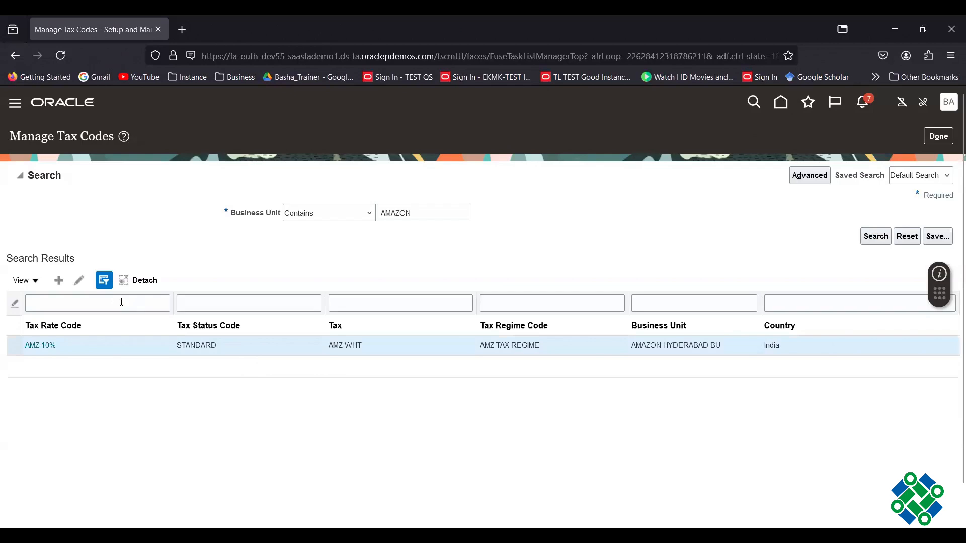
- Edit the AMZ 10% code and set the first rate period's liability account to 23001
left_click(79, 281)
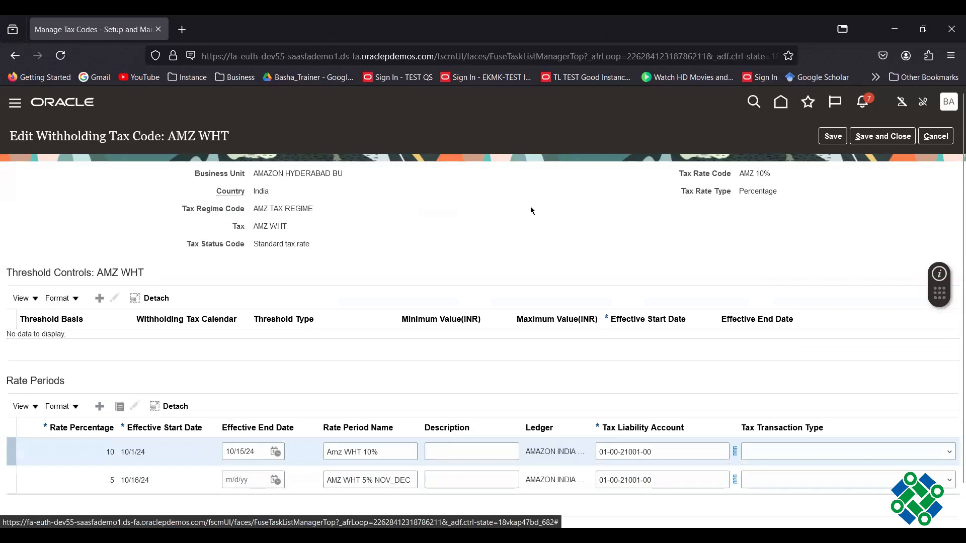
left_click(679, 456)
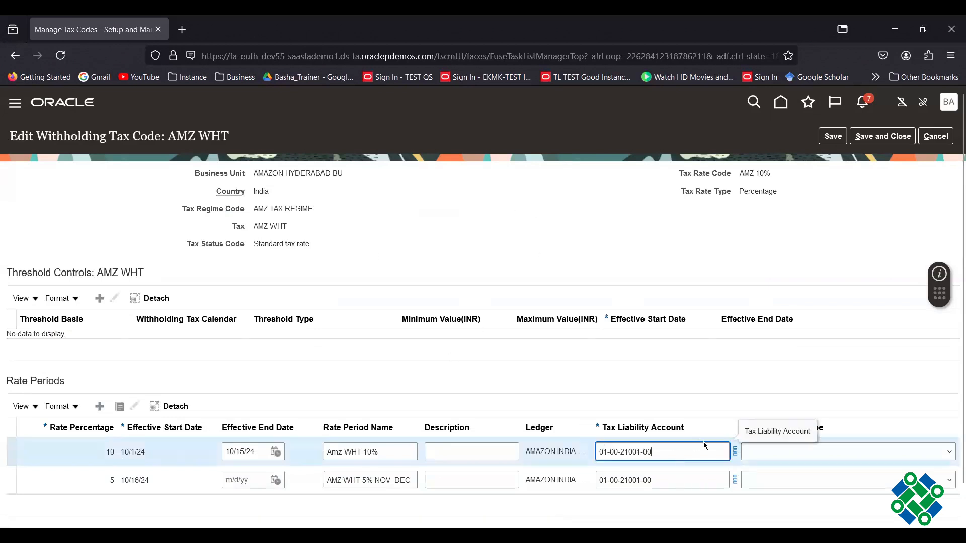
left_click(734, 451)
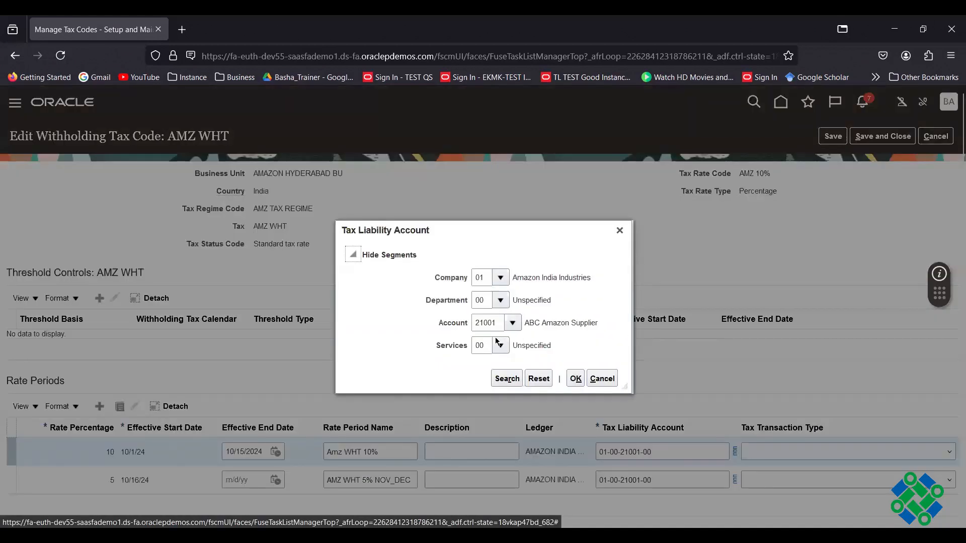
left_click(513, 325)
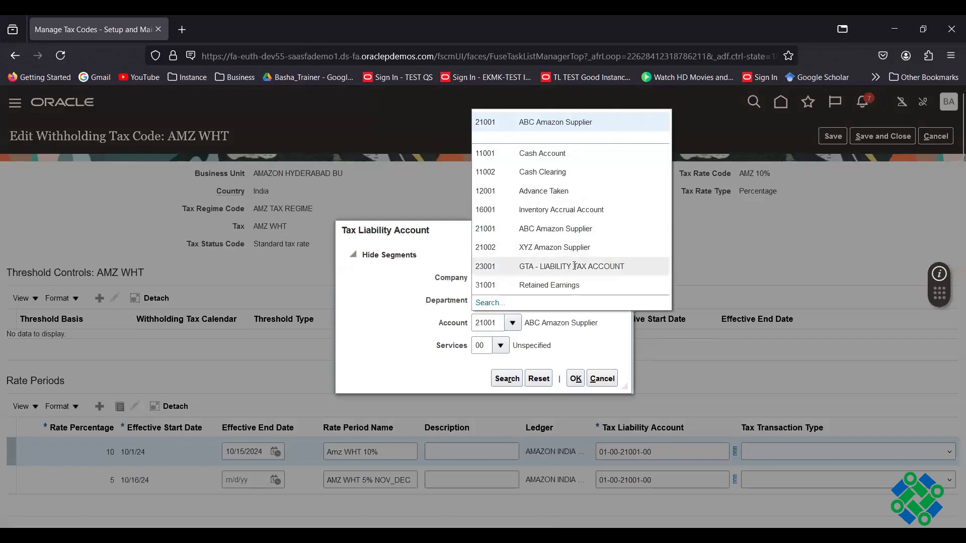
left_click(575, 380)
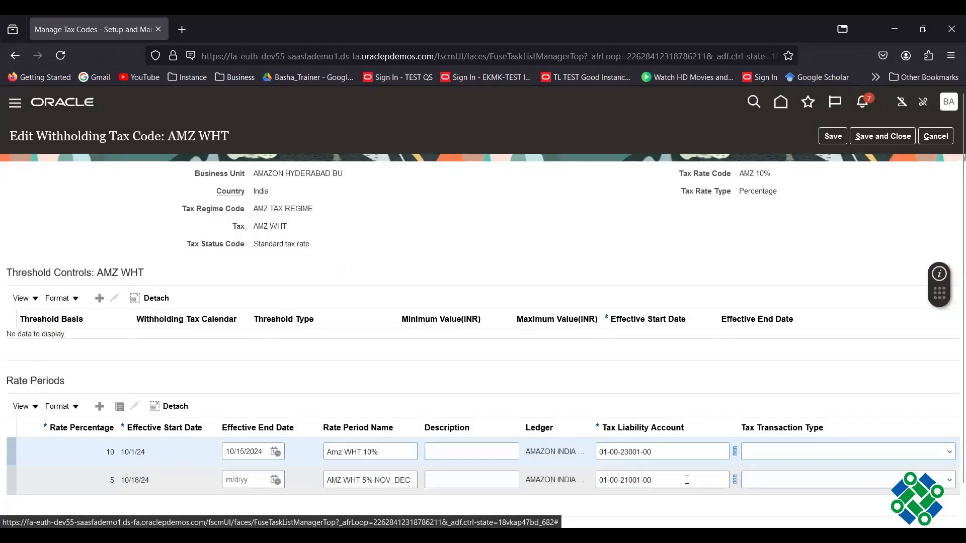
- Set the second rate period's liability account to 23001 and save the tax code
left_click(687, 480)
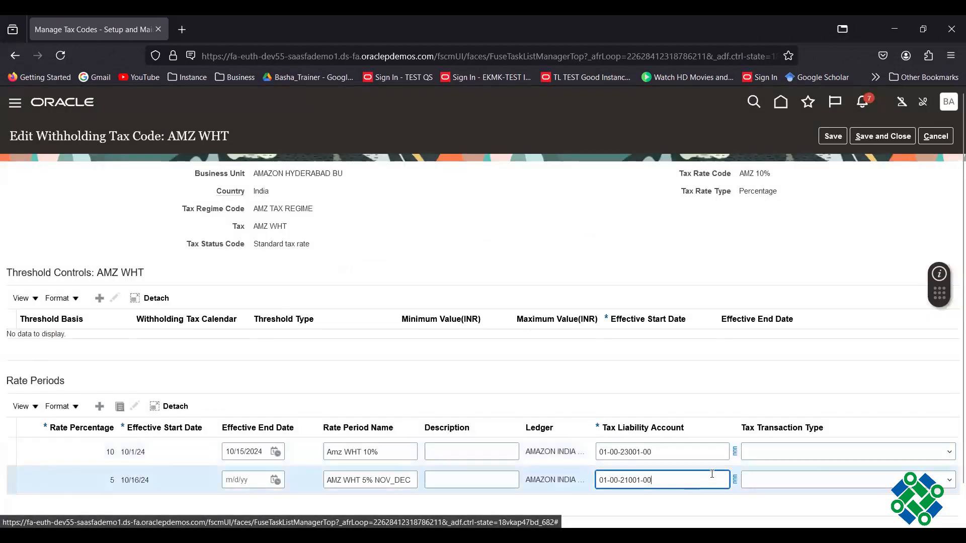
left_click(734, 480)
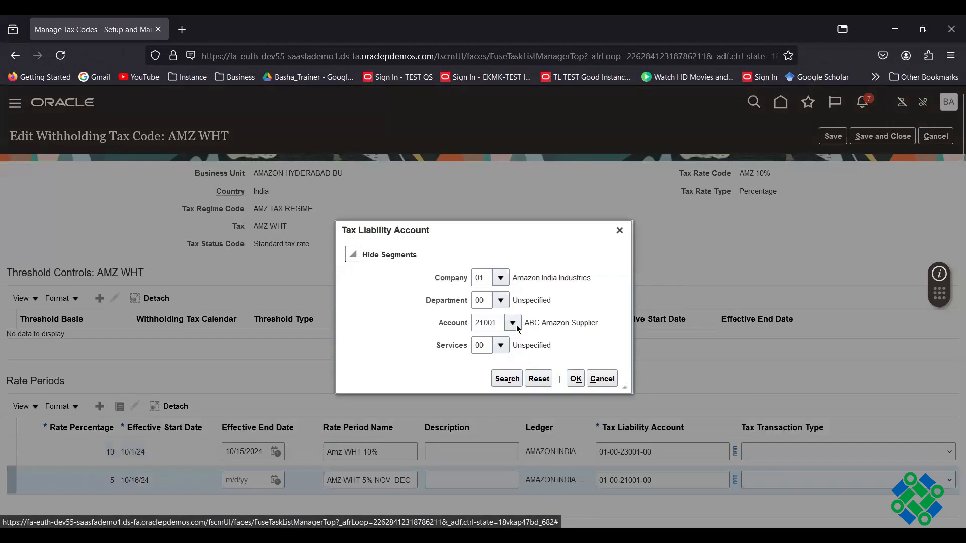
left_click(516, 327)
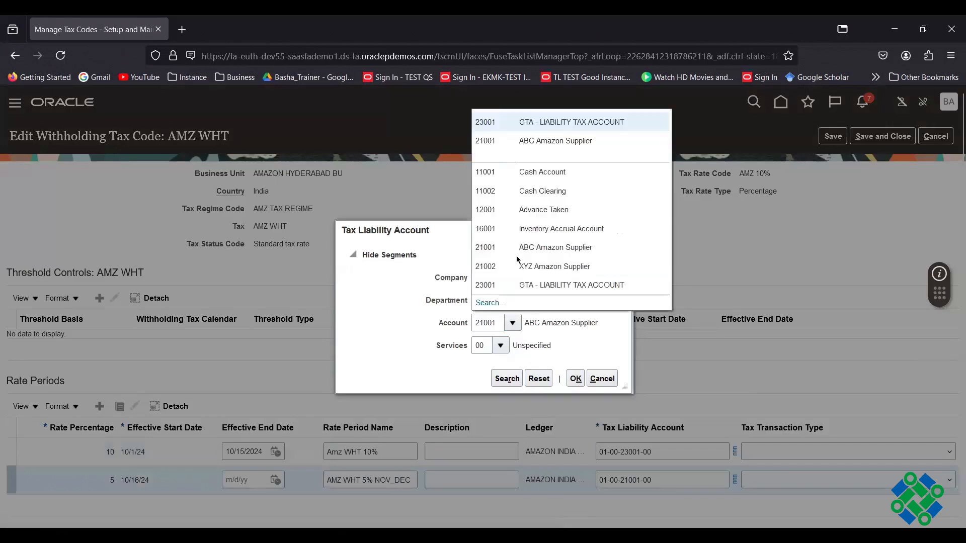
left_click(562, 285)
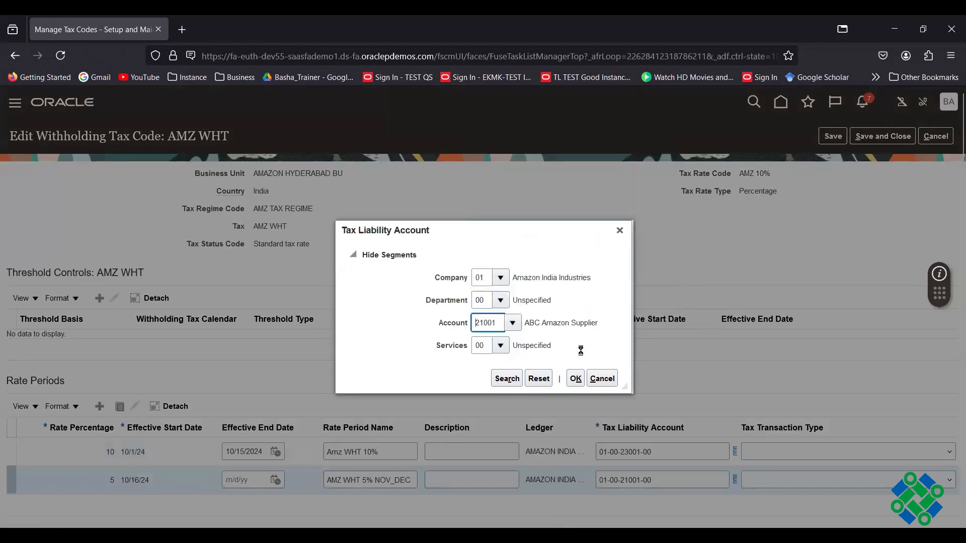
left_click(574, 379)
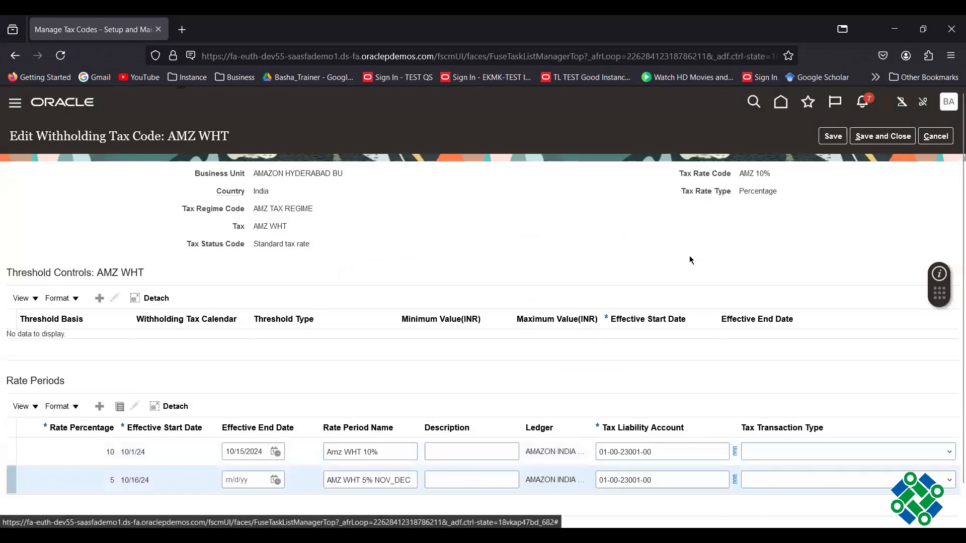
left_click(883, 136)
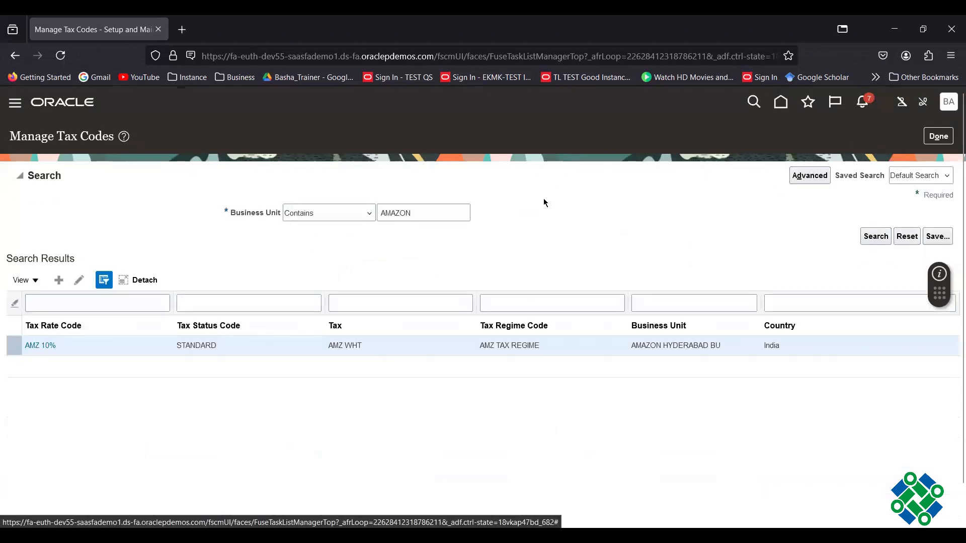
- Go to Manage Withholding Tax Classifications from the setup tasks and start a new classification
left_click(937, 137)
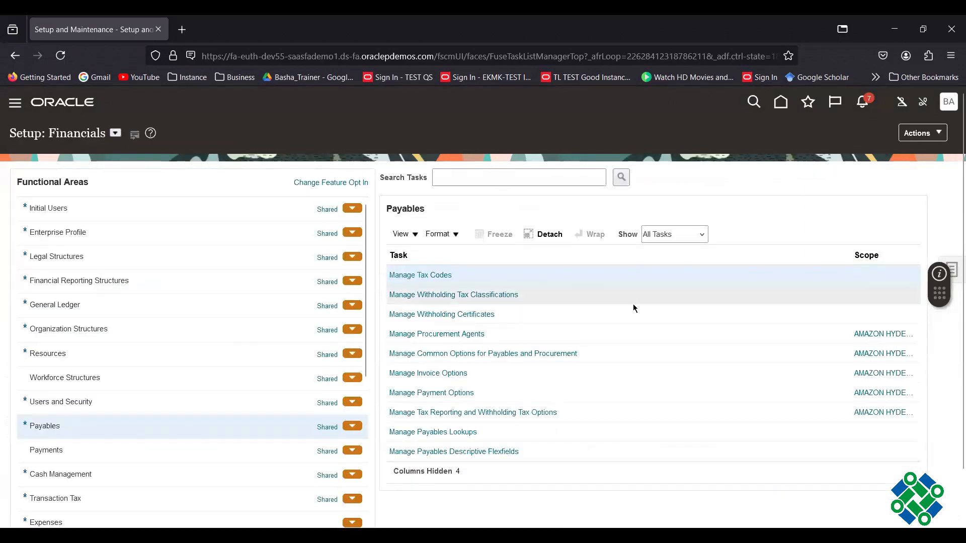
left_click(485, 300)
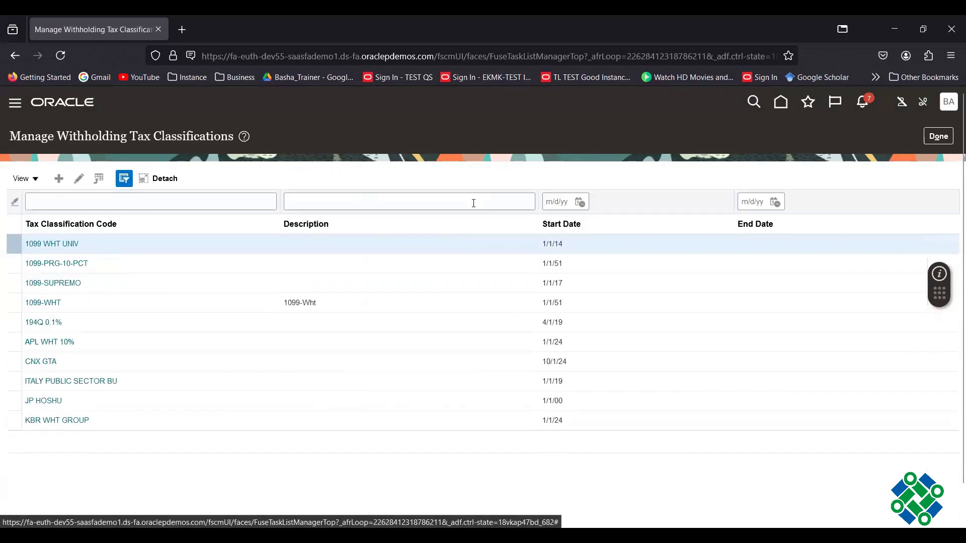
left_click(59, 179)
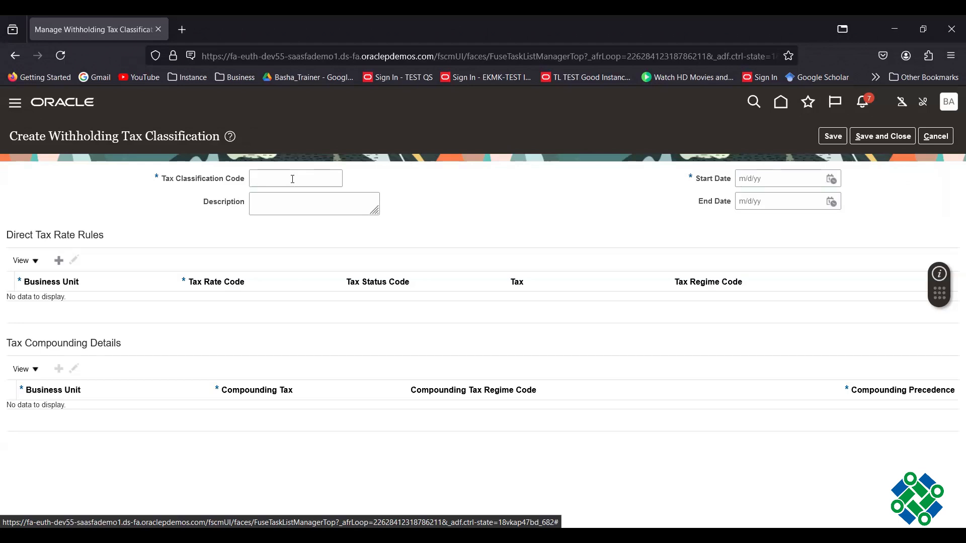
- Enter AMZ WHT TAX CLASSIFICATION as code and description, start 10/1/24, and add a rate rule row
left_click(292, 179)
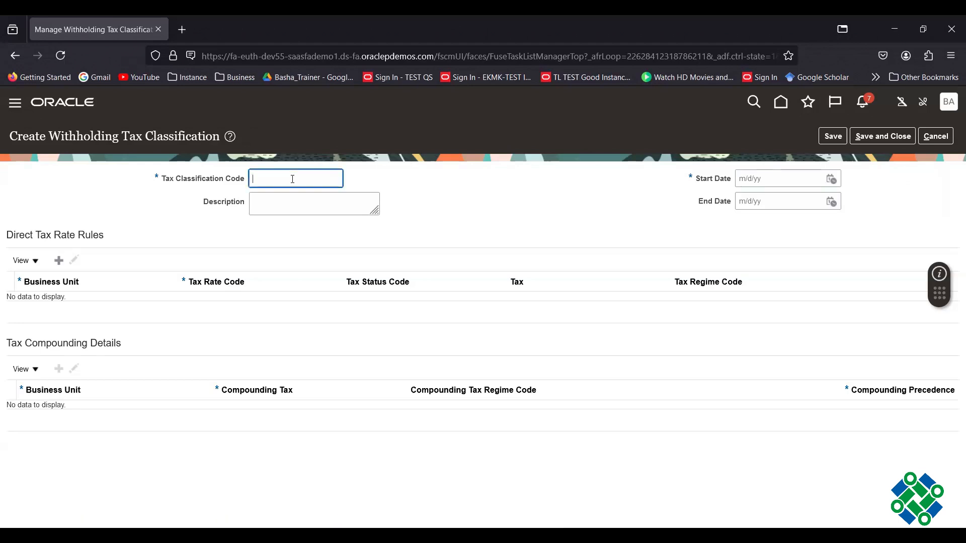
type("AMZ")
type("WHT TAX CLASSIFICATION")
key("Tab")
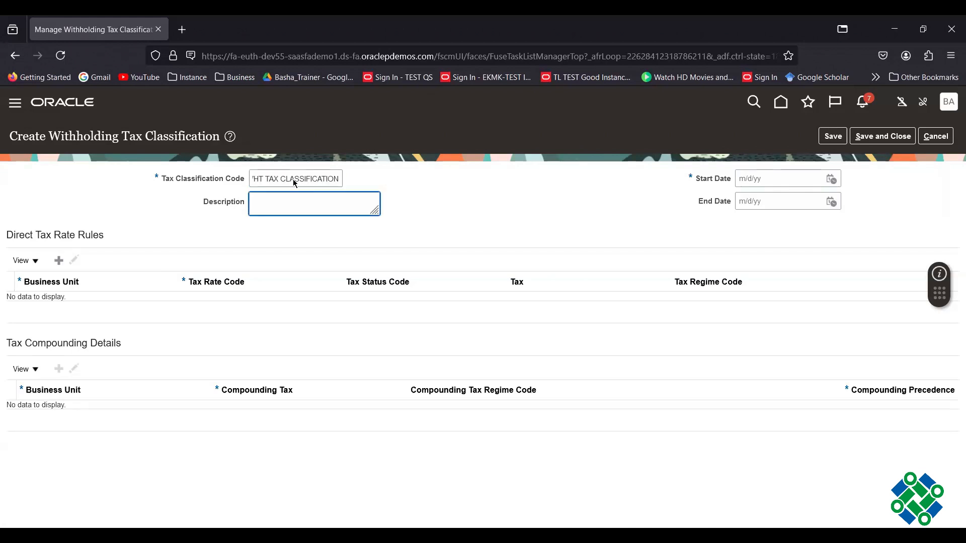
type("A")
type("MZ WHT TAX CLASSIFICATION")
left_click(833, 185)
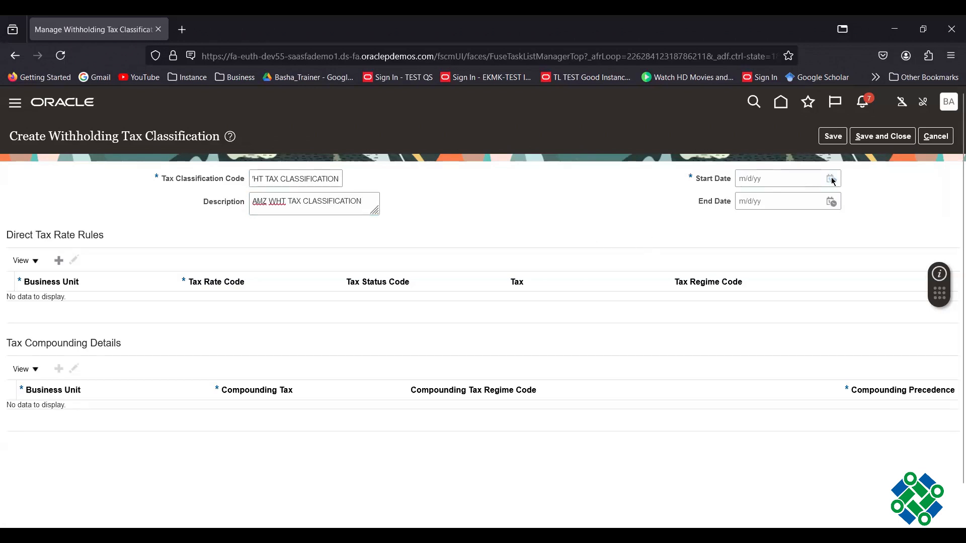
left_click(728, 240)
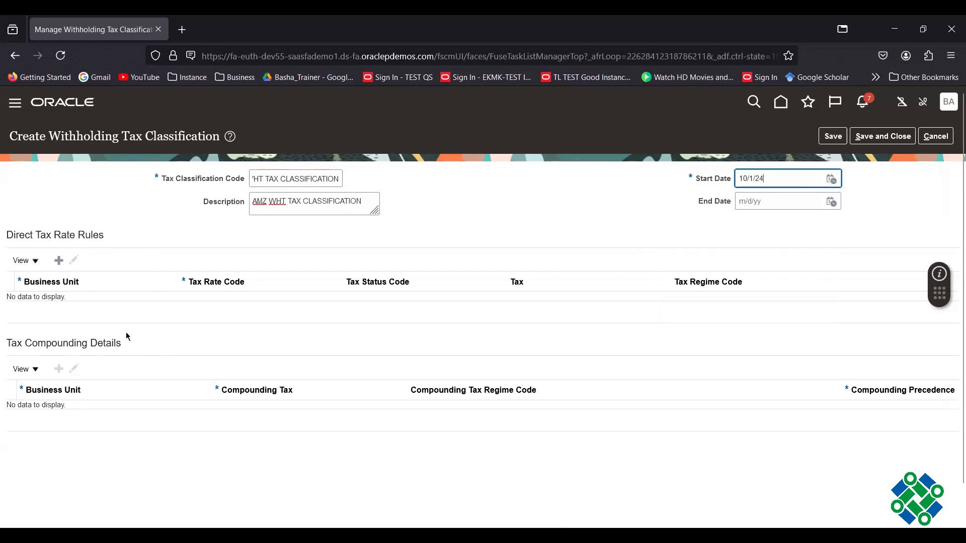
left_click(58, 260)
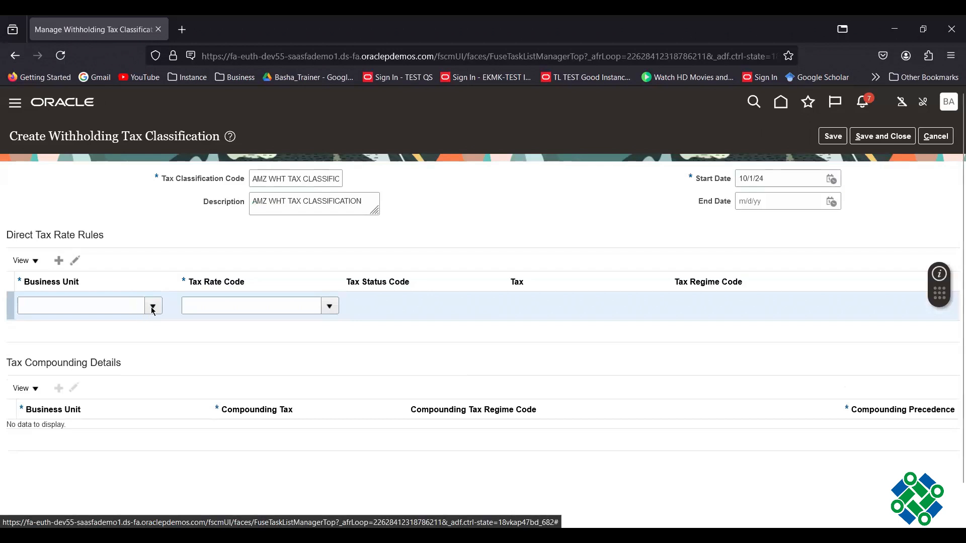
- Set the rule to AMAZON HYDERABAD BU with tax rate AMZ 10%, then save and finish
left_click(152, 306)
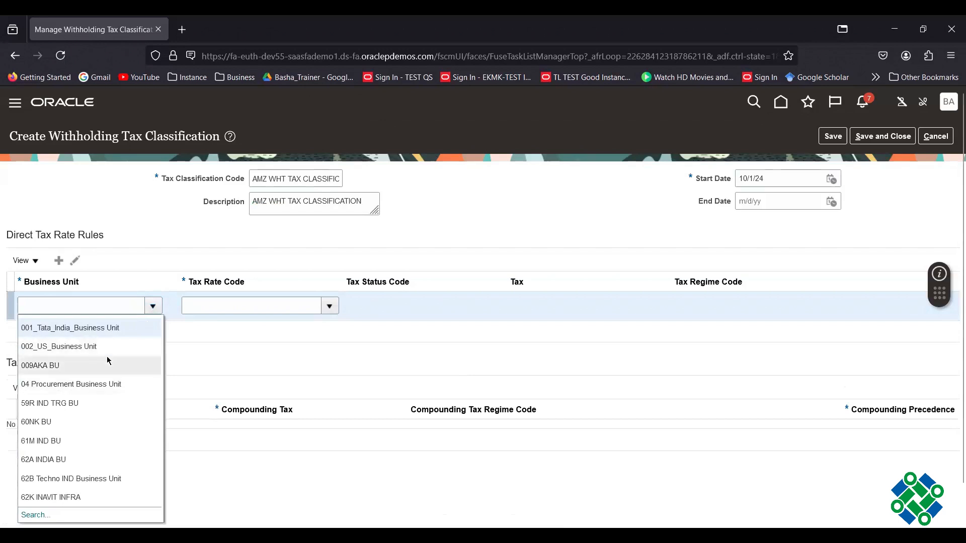
scroll(107, 361, "down", 5)
left_click(82, 399)
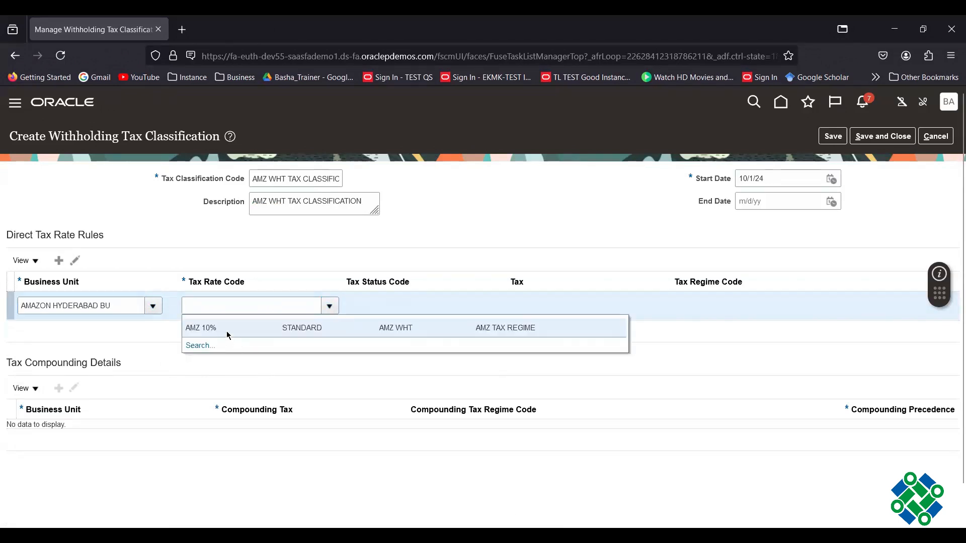
left_click(226, 331)
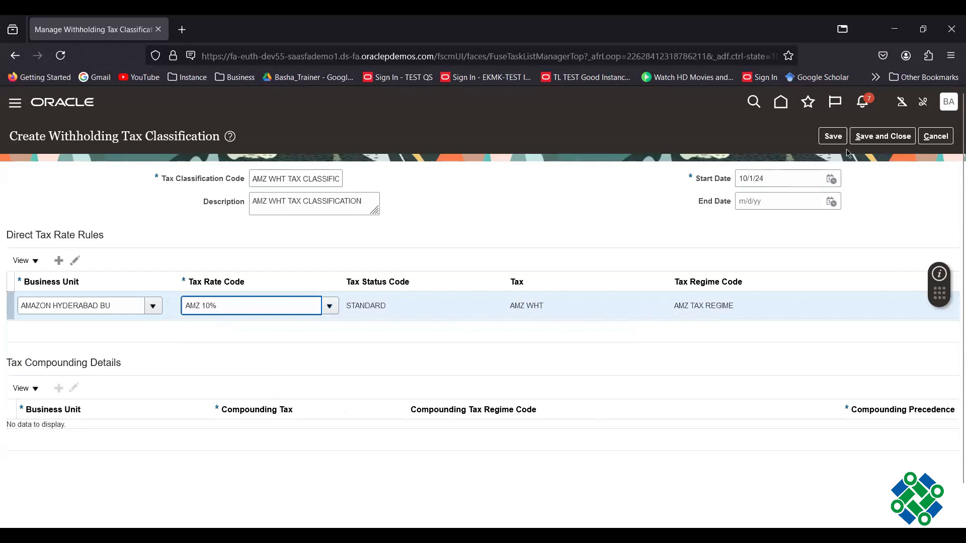
left_click(891, 136)
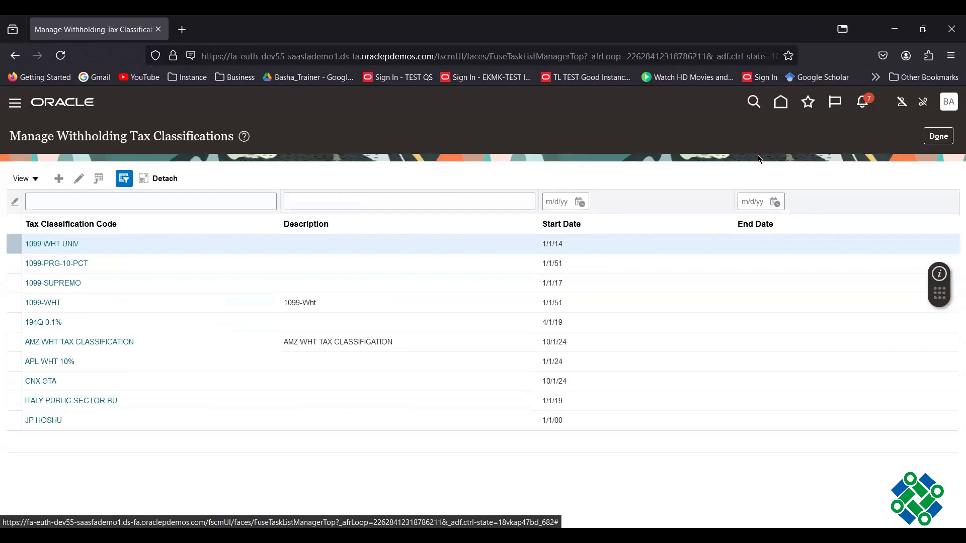
left_click(938, 136)
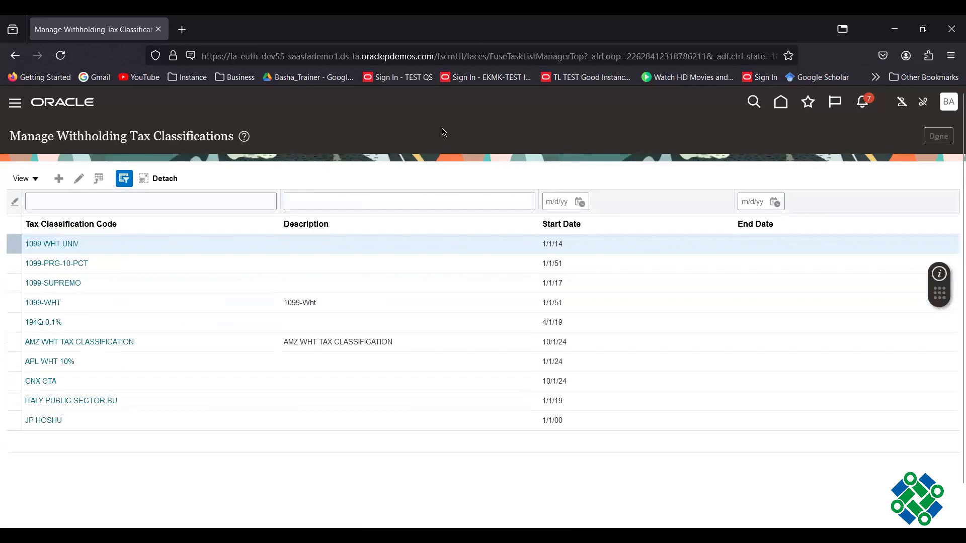
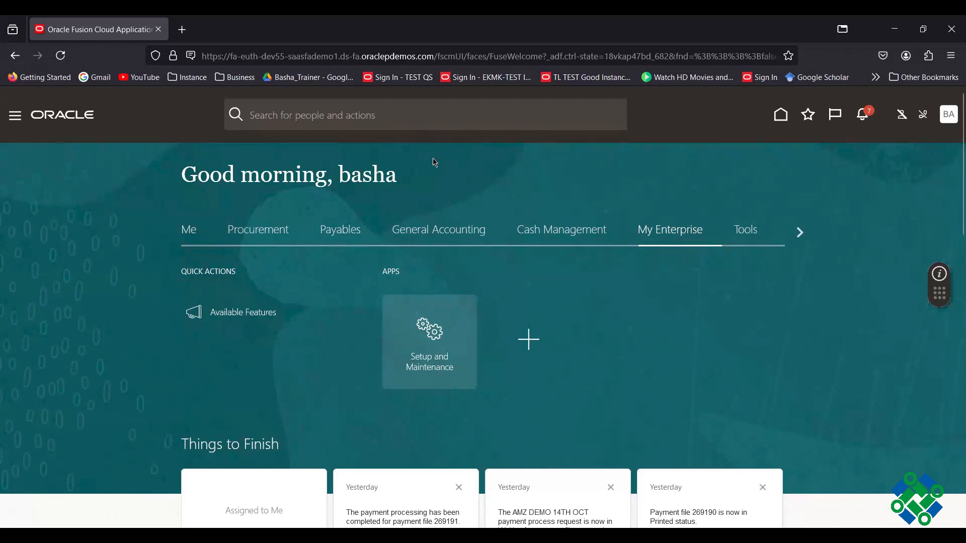
- Go to Procurement's Suppliers work area and show its supplier task list
left_click(263, 236)
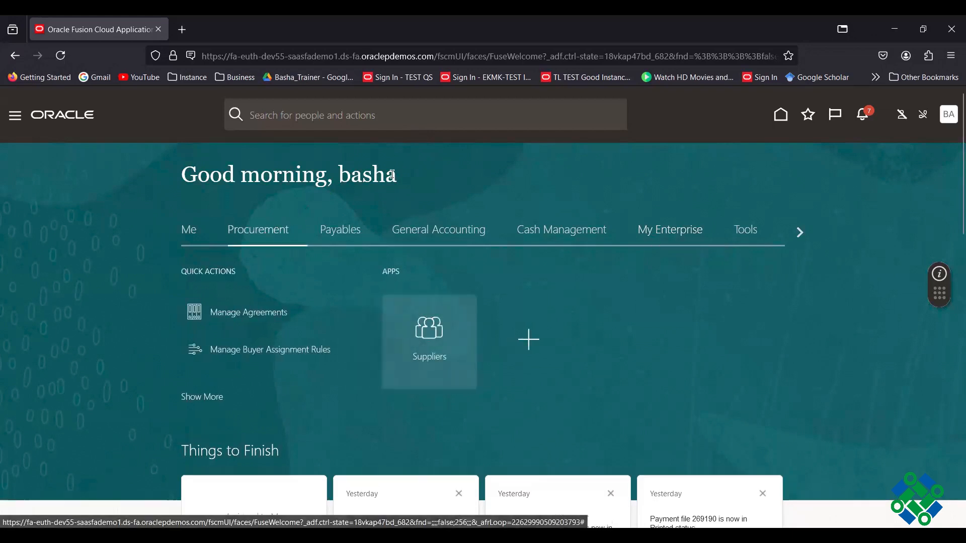
left_click(429, 330)
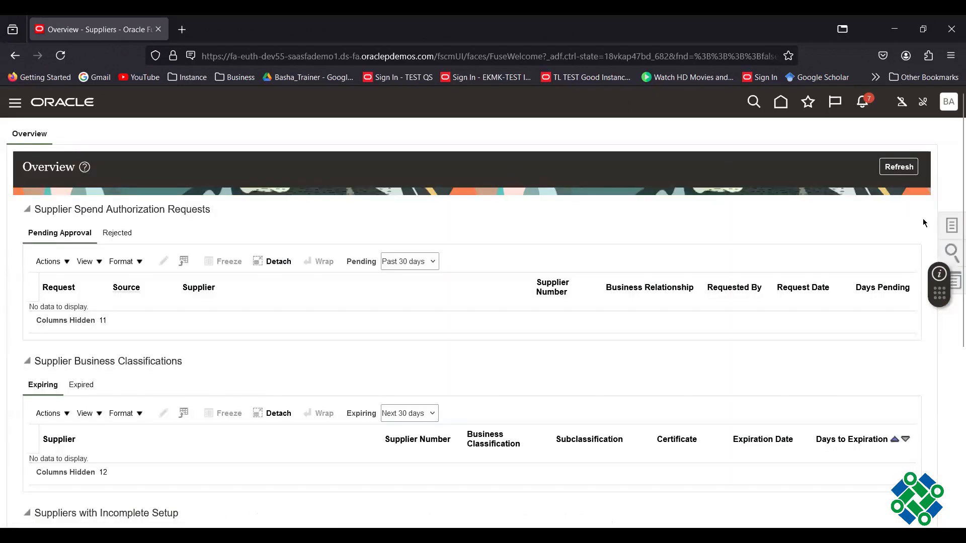
left_click(950, 225)
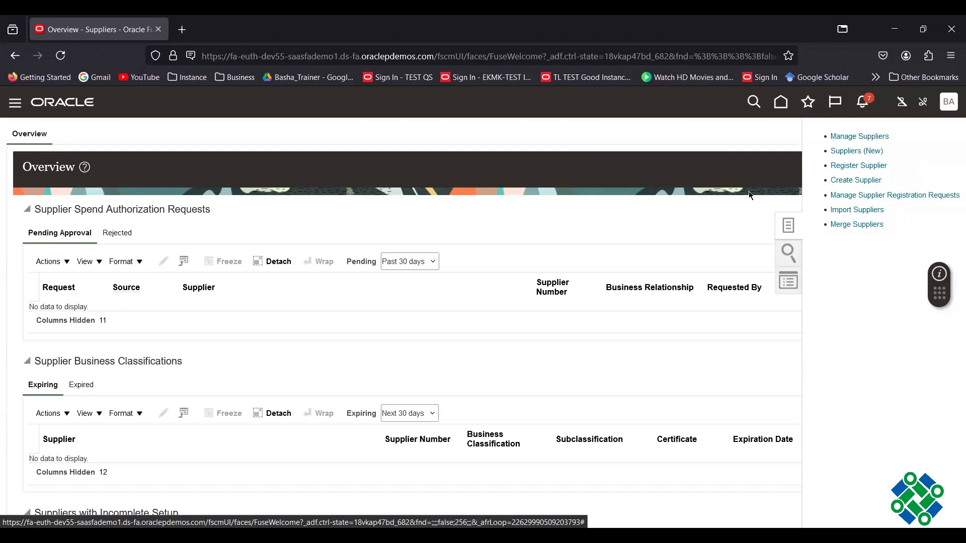
- Search Manage Suppliers for AMAZON and open AMAZON ABC SUPPLIER for editing
left_click(871, 141)
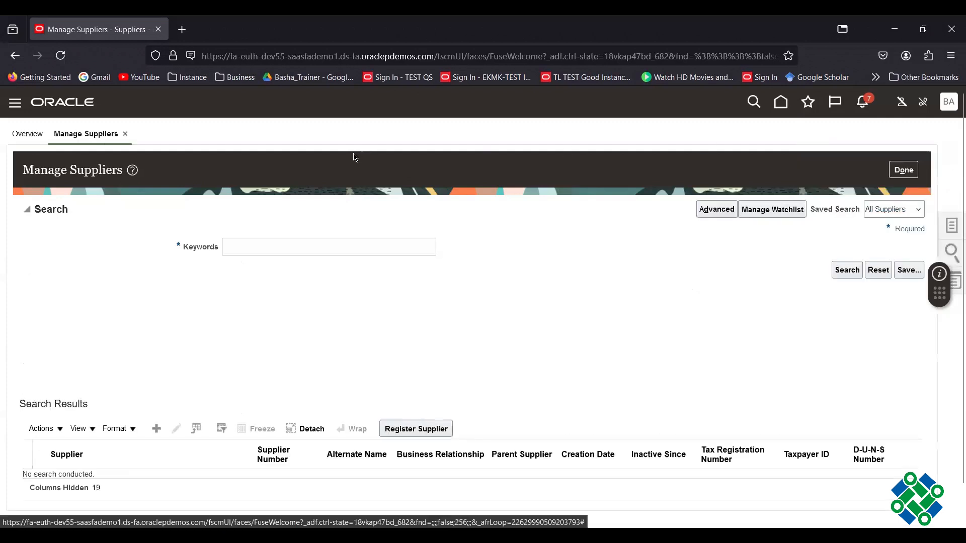
left_click(277, 248)
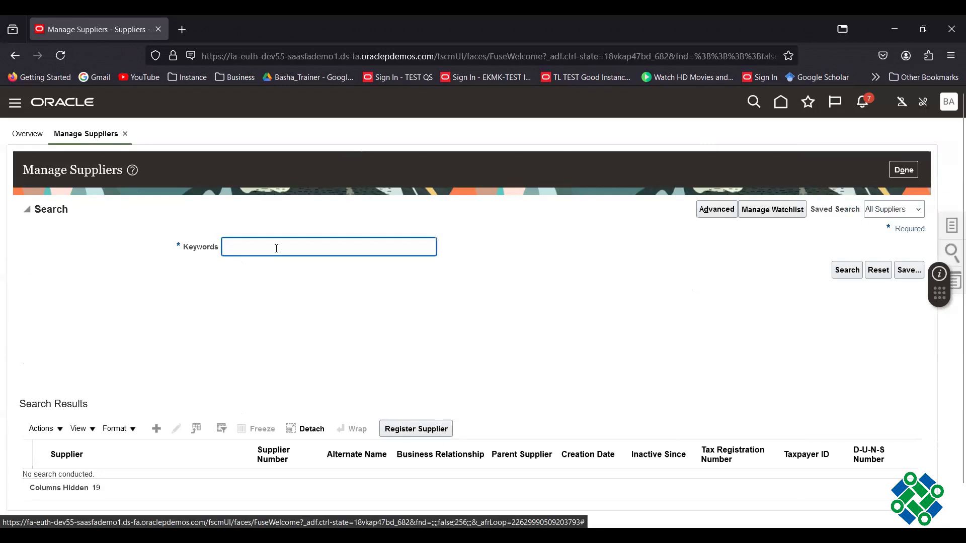
type("AMAZON")
key("Return")
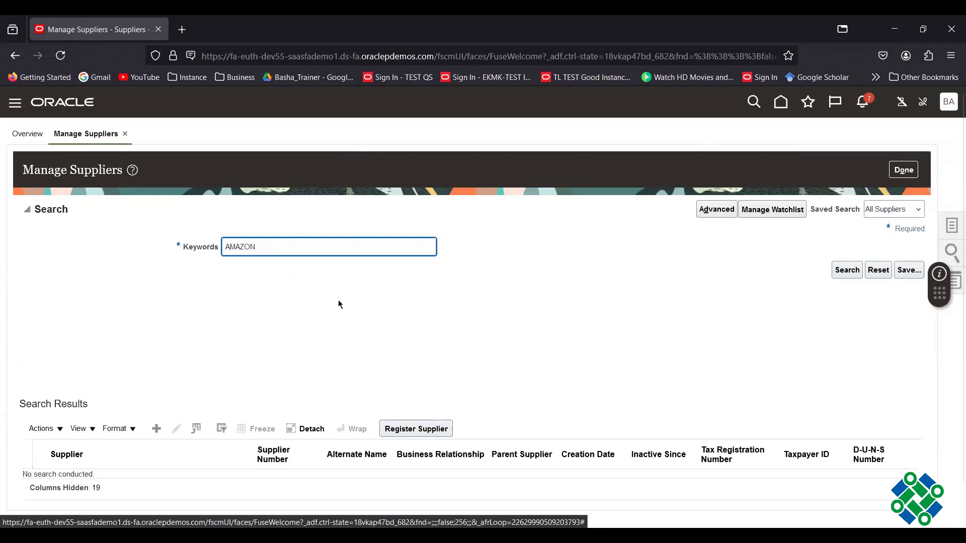
scroll(412, 288, "down", 1)
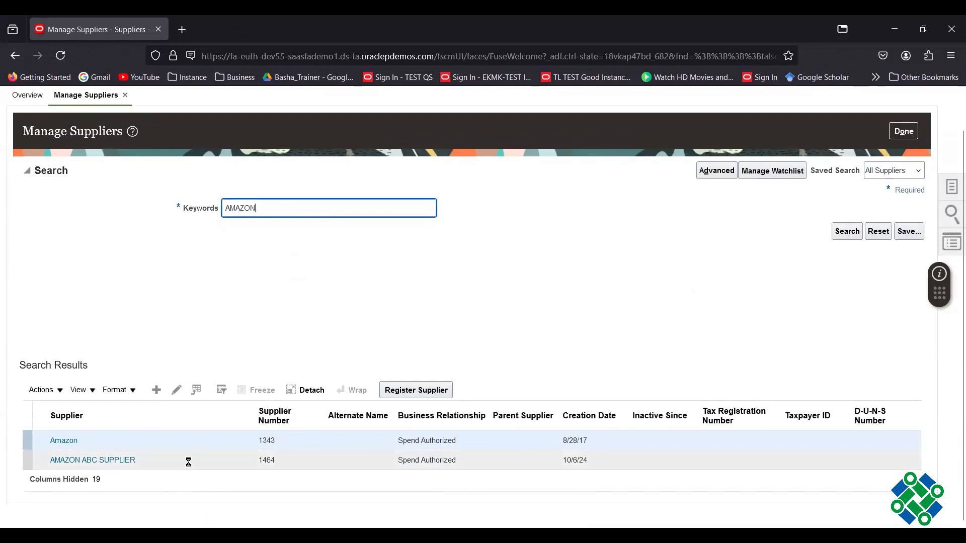
left_click(189, 459)
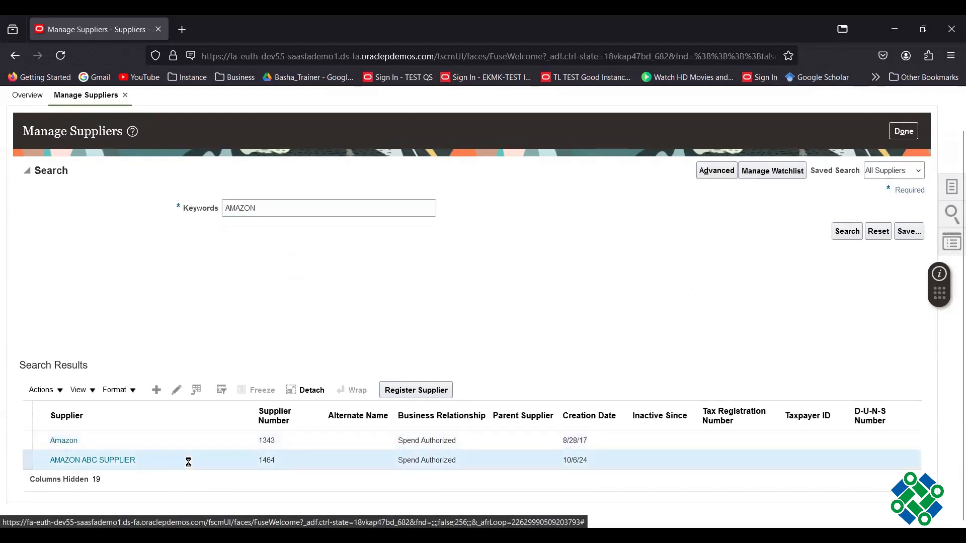
left_click(176, 391)
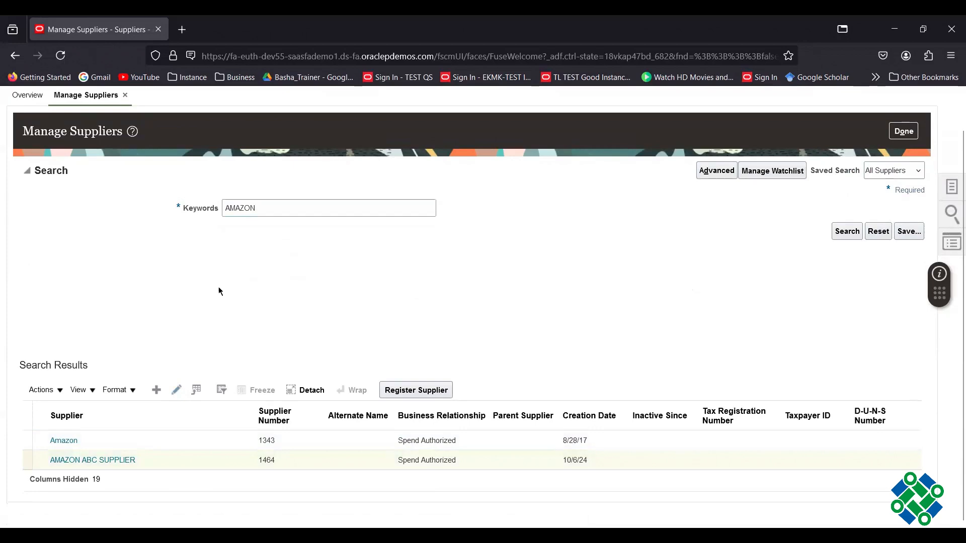
- Review the supplier's Transaction Tax classification codes, then show its Income Tax details
scroll(400, 288, "down", 5)
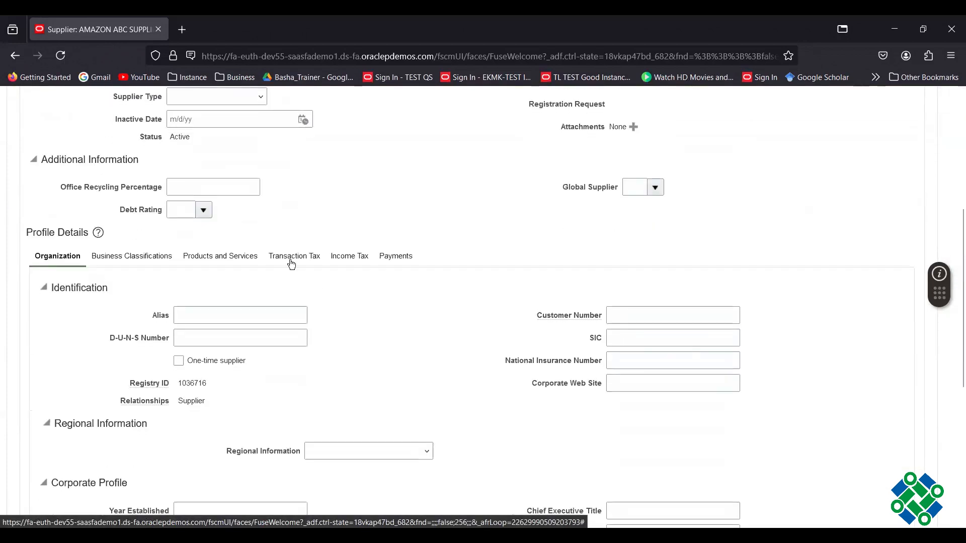
left_click(297, 261)
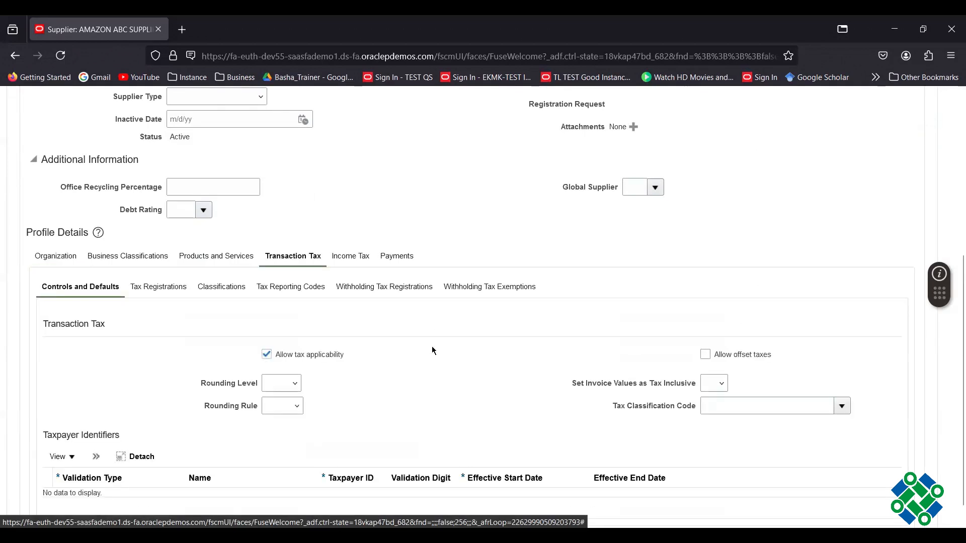
scroll(431, 350, "down", 1)
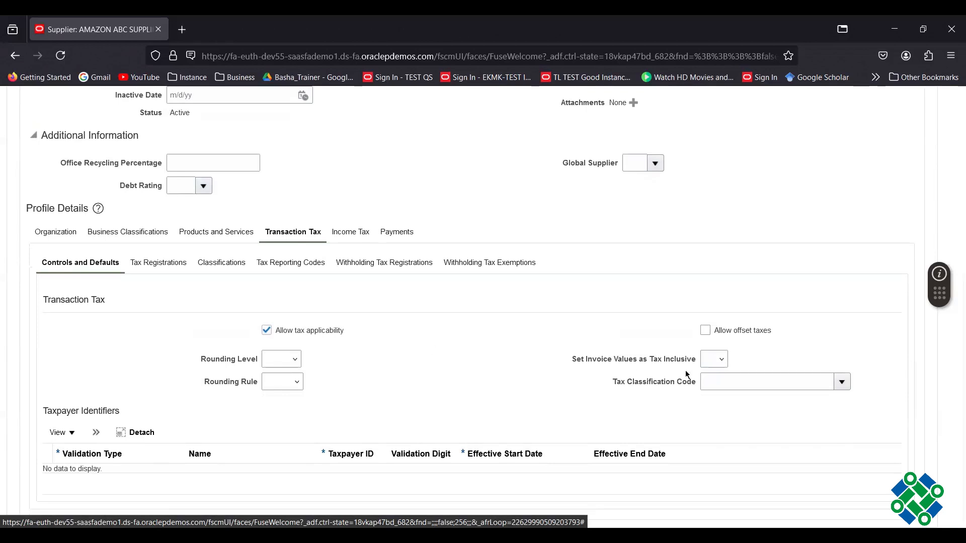
left_click(841, 381)
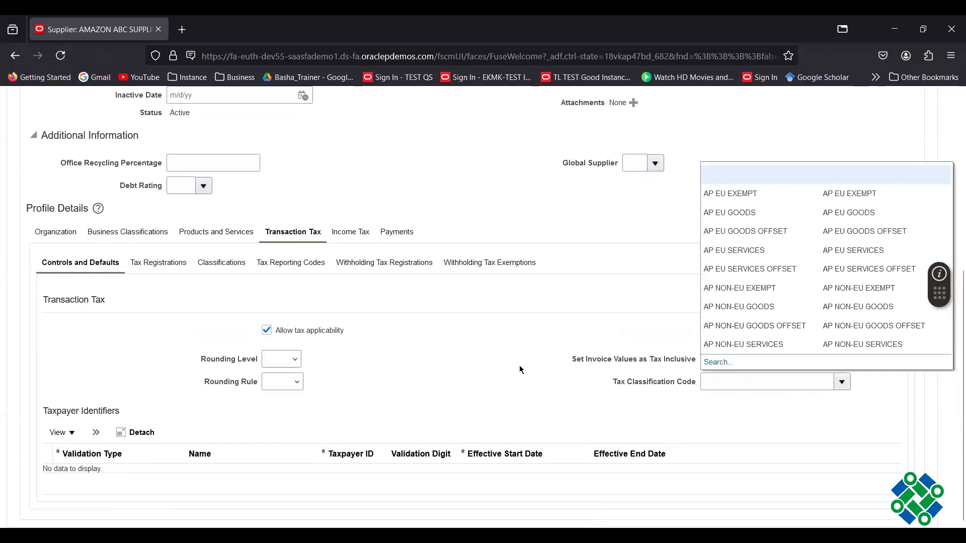
left_click(476, 352)
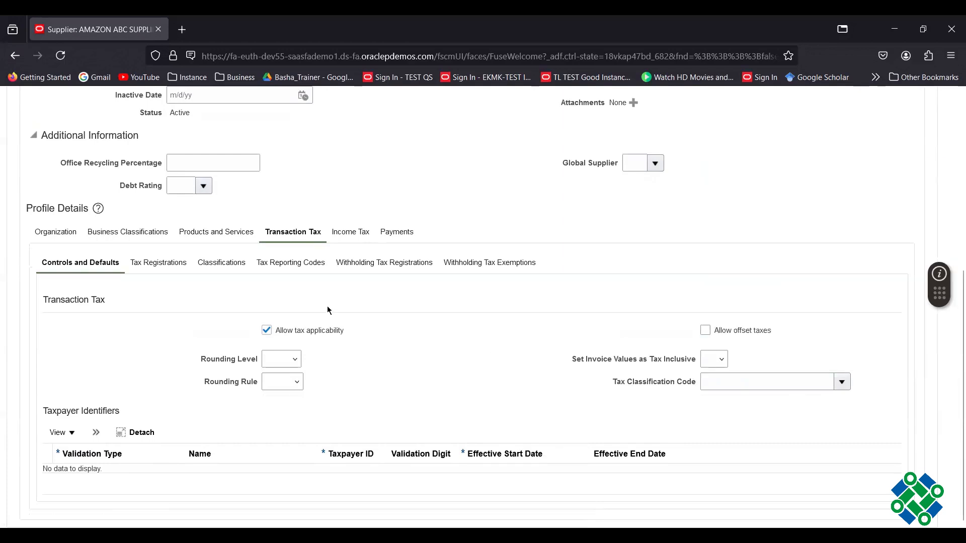
left_click(351, 234)
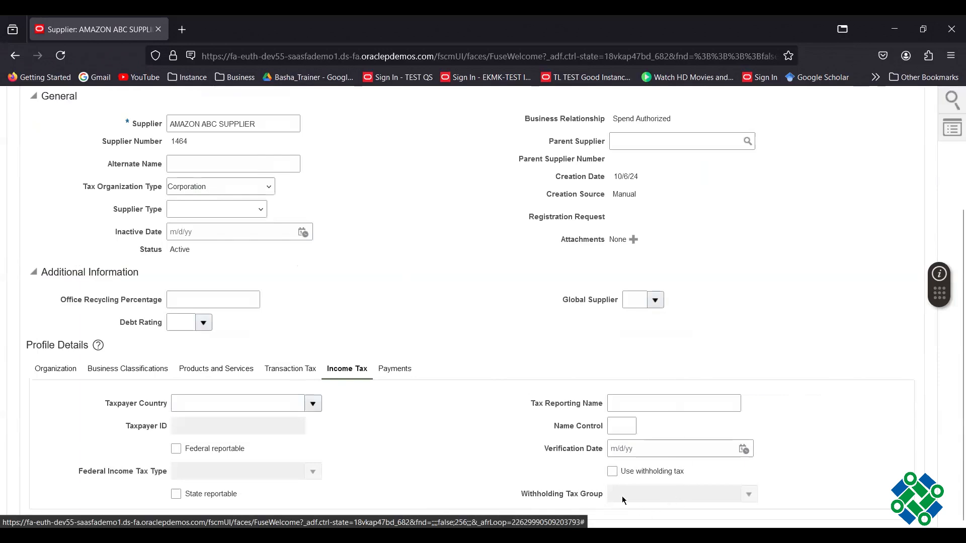
- Enable withholding tax for the supplier with group AMZ WHT TAX CLASSIFICATION
left_click(612, 472)
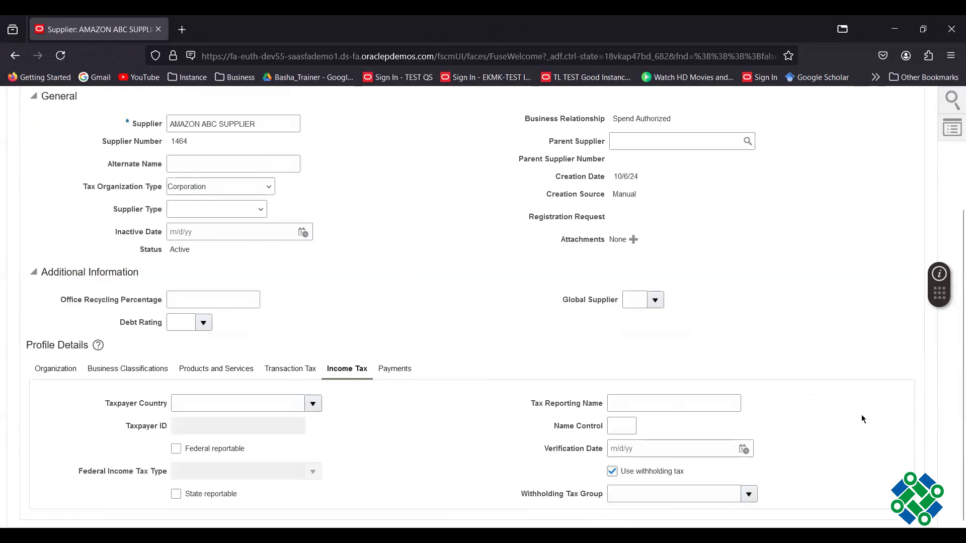
left_click(749, 495)
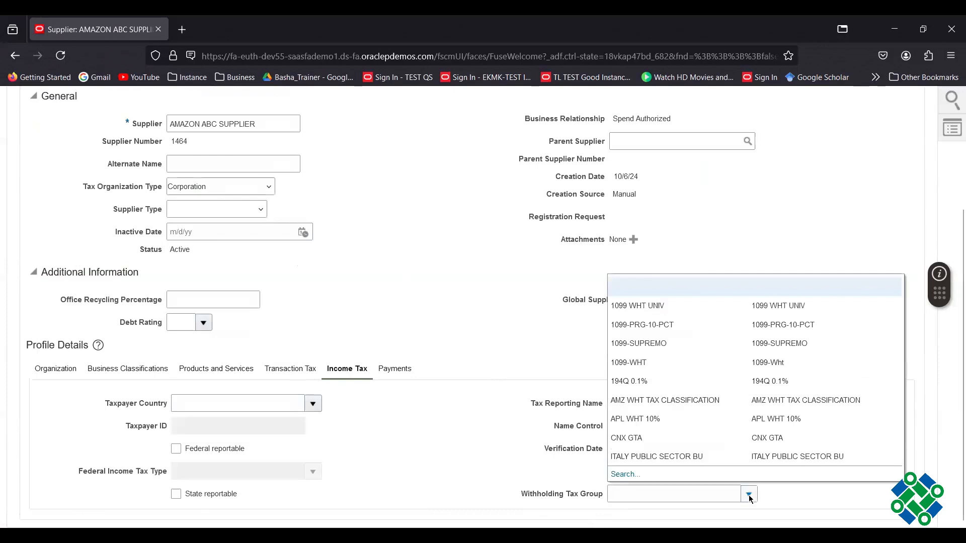
left_click(697, 401)
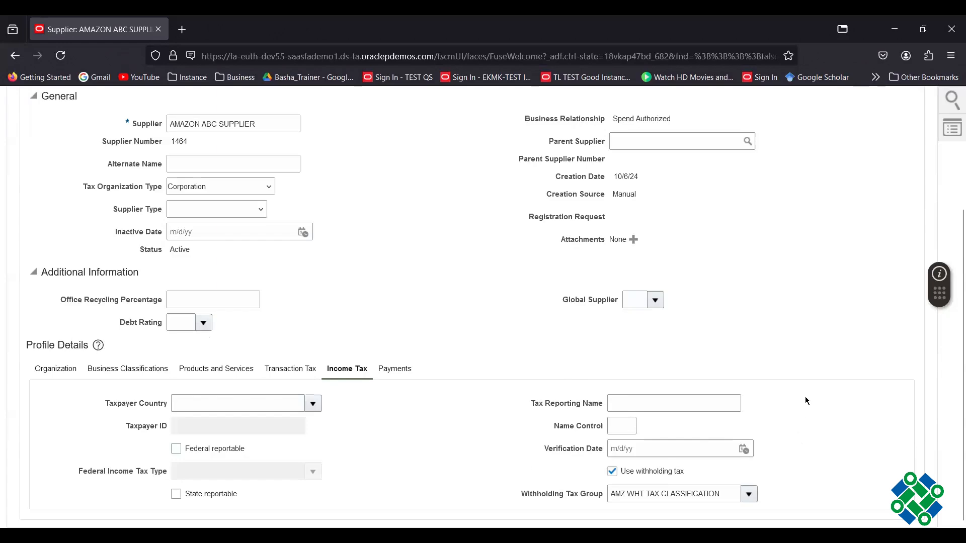
- Save and close the supplier record, dismissing the saved confirmation
scroll(805, 400, "up", 3)
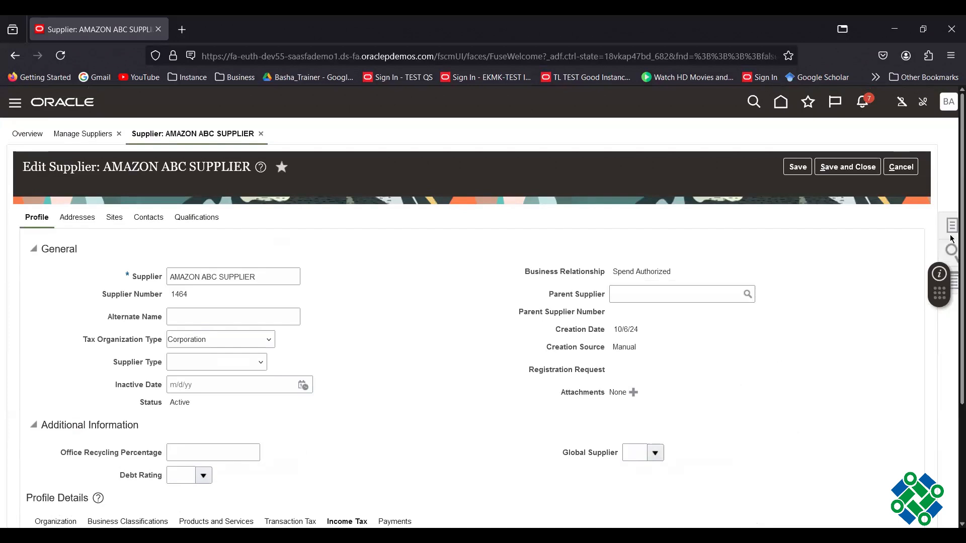
left_click(798, 167)
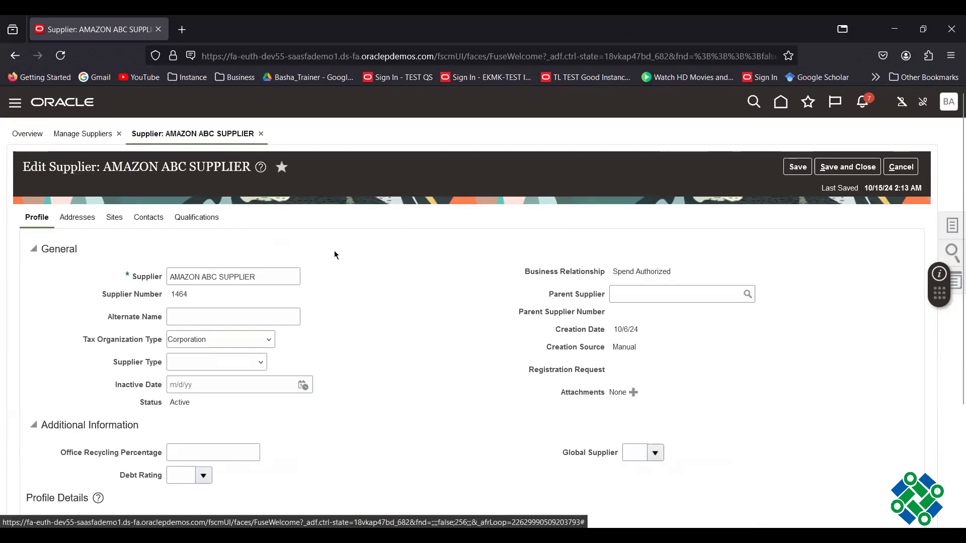
left_click(847, 167)
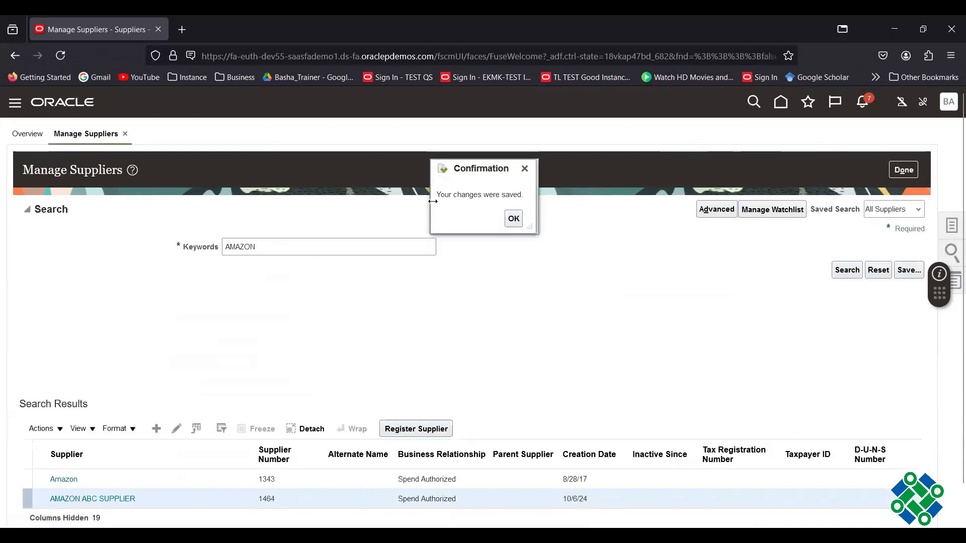
left_click(514, 219)
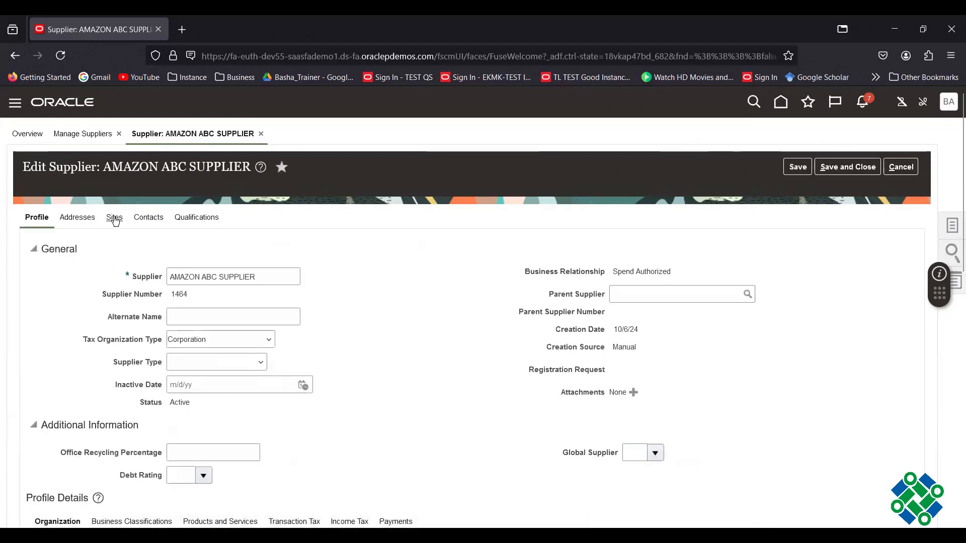
- On the HYDERABAD site's AMAZON HYDERABAD BU assignment, enable withholding with group AMZ WHT TAX CLASSIFICATION
left_click(115, 218)
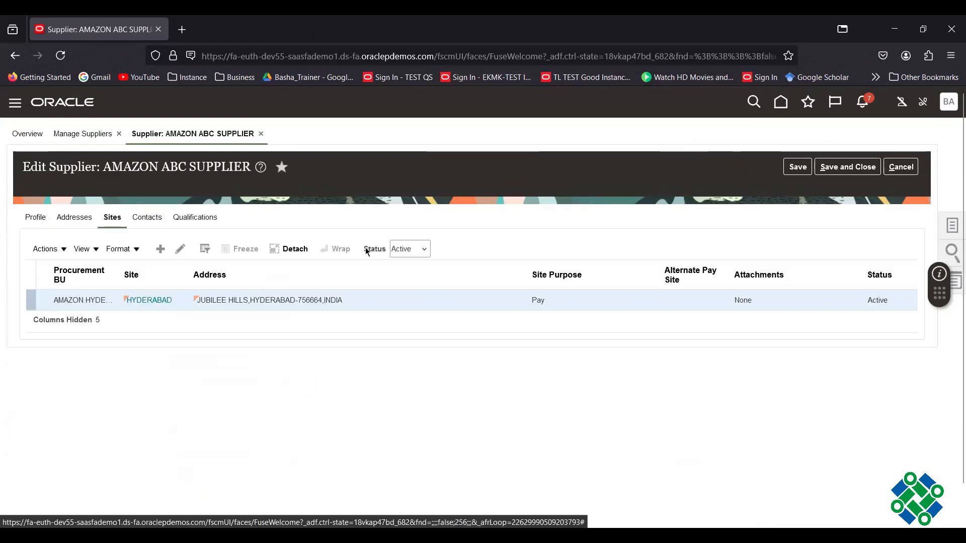
left_click(181, 250)
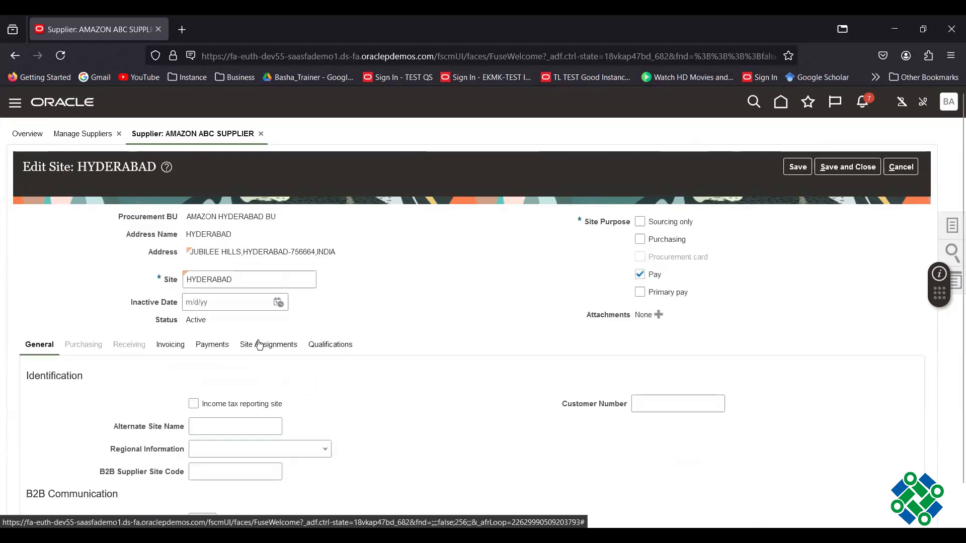
left_click(251, 347)
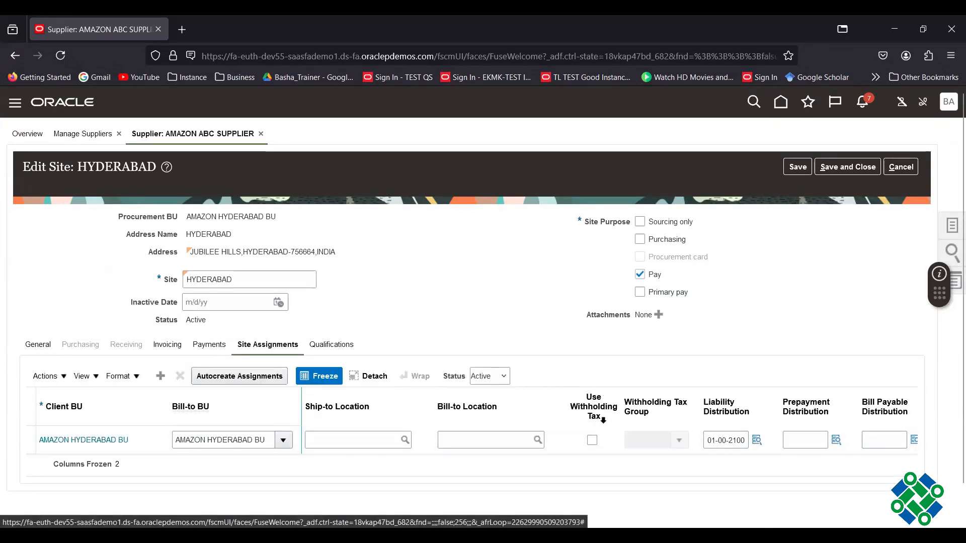
left_click(724, 441)
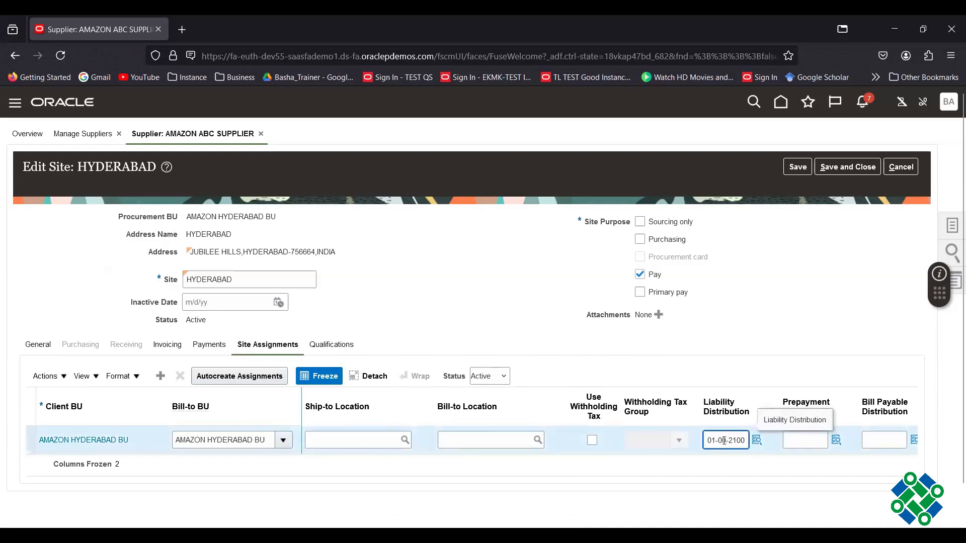
left_click(746, 363)
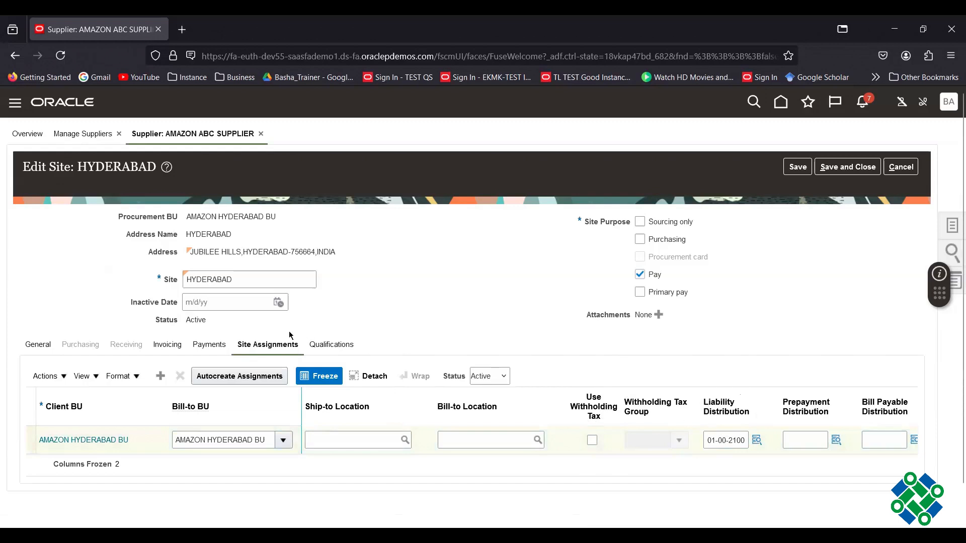
left_click(592, 440)
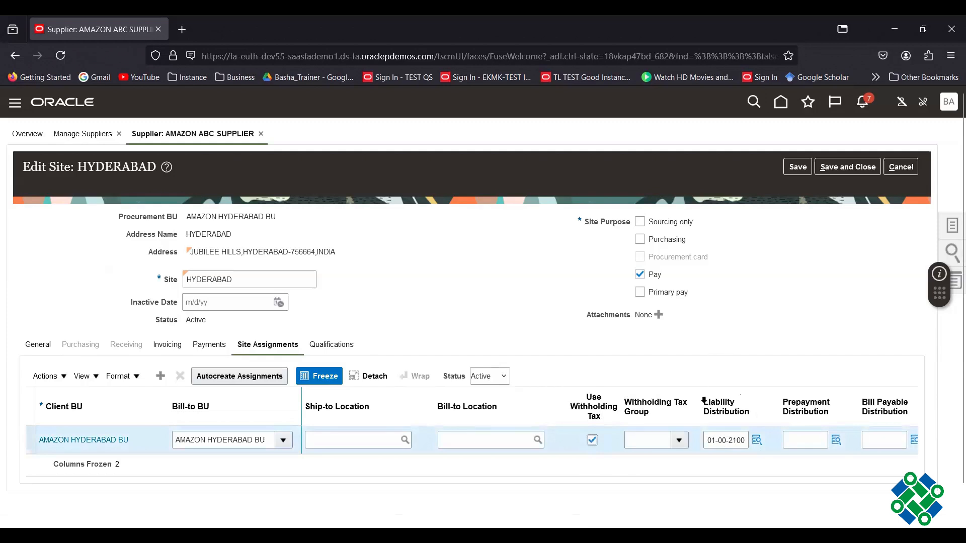
left_click(676, 439)
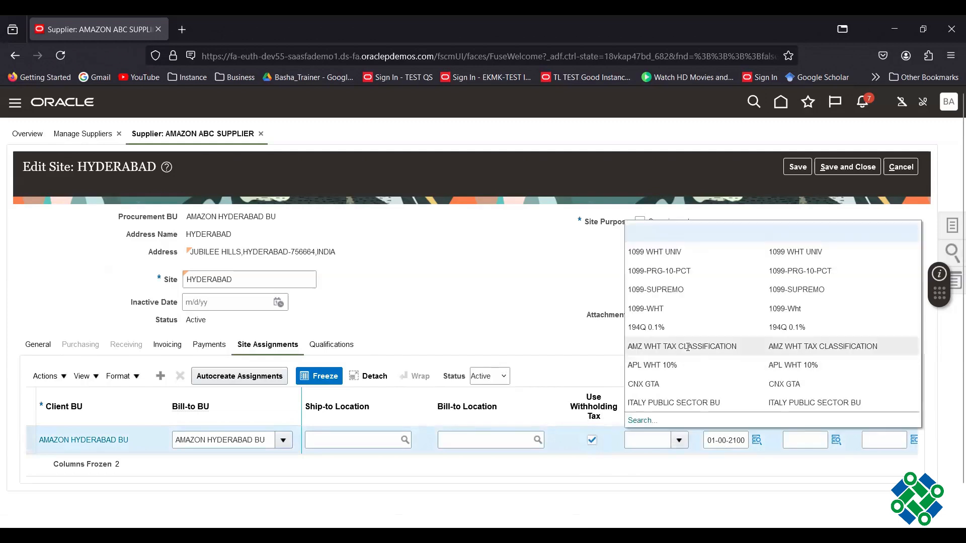
left_click(687, 346)
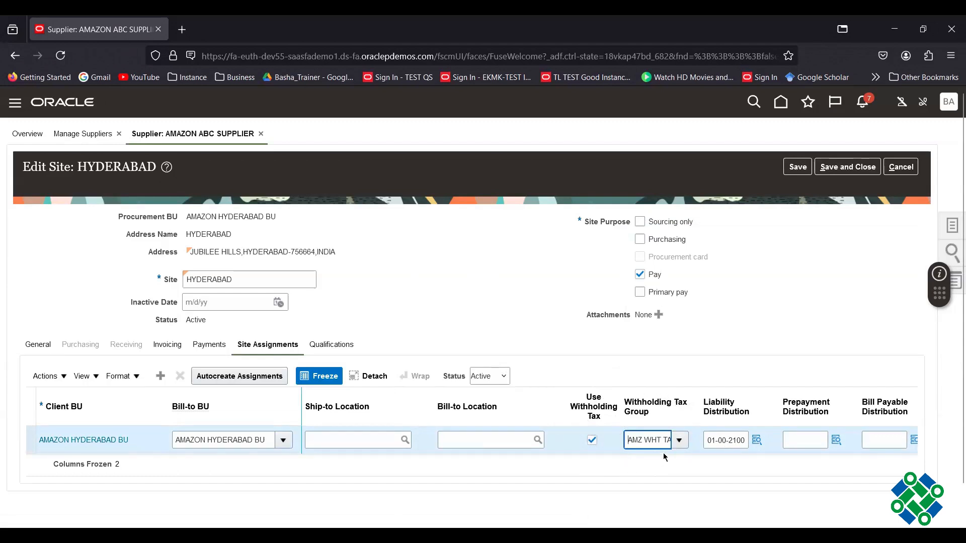
- Save and close the HYDERABAD site and supplier, then return to the home page
left_click(847, 167)
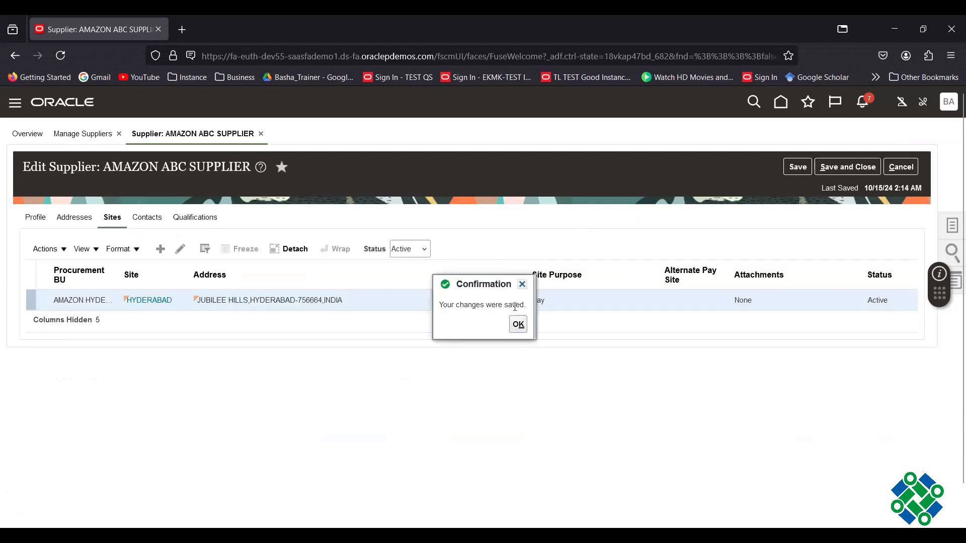
left_click(848, 168)
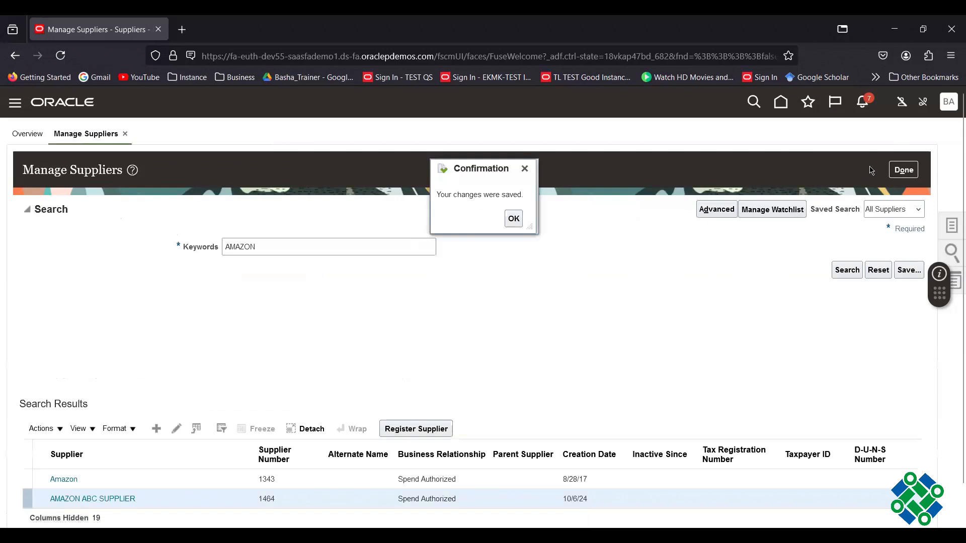
left_click(514, 218)
left_click(896, 169)
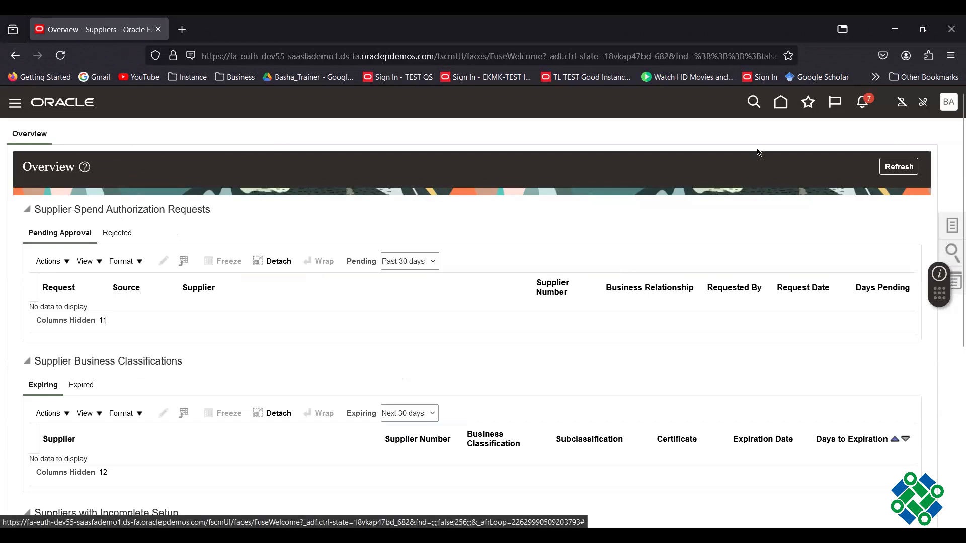
left_click(781, 102)
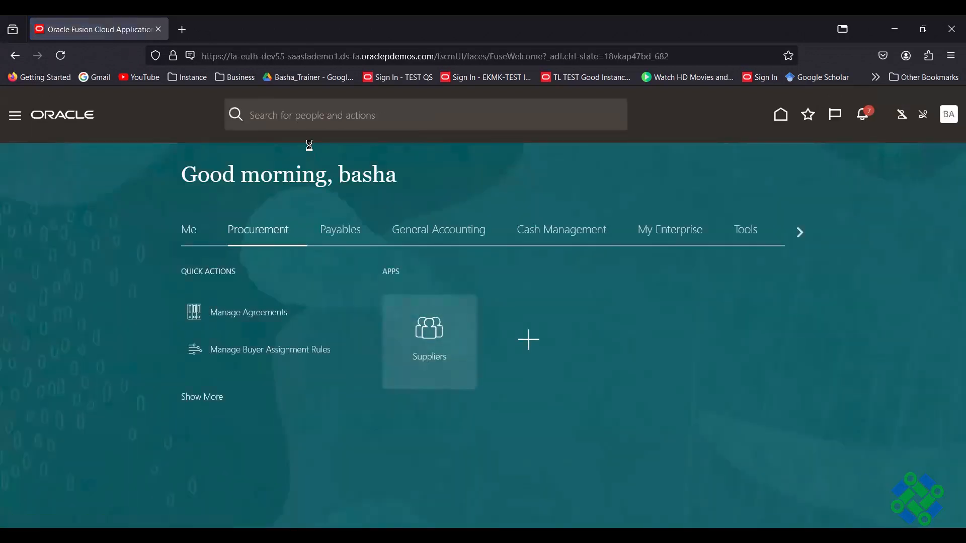
- From the Payables tab, go to Invoices and start a new invoice
left_click(339, 227)
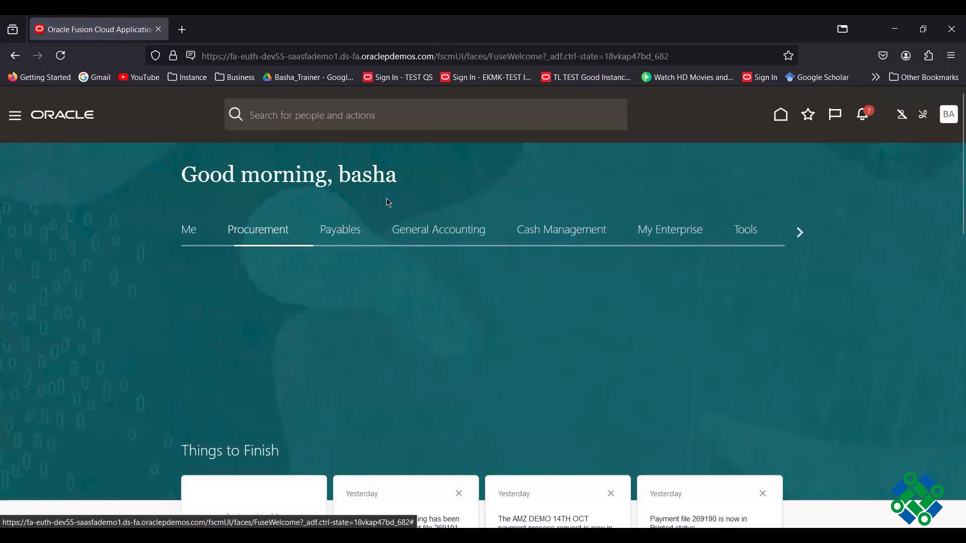
left_click(547, 340)
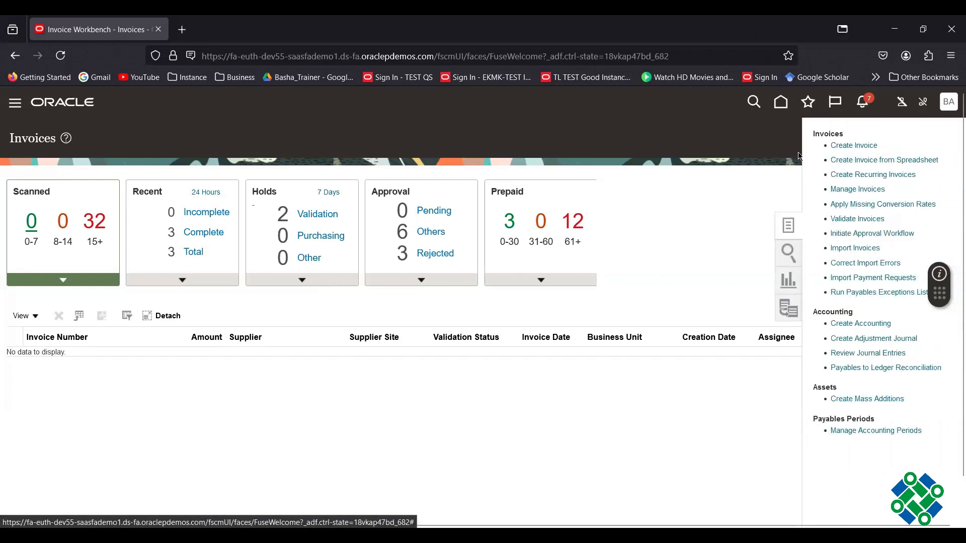
left_click(850, 147)
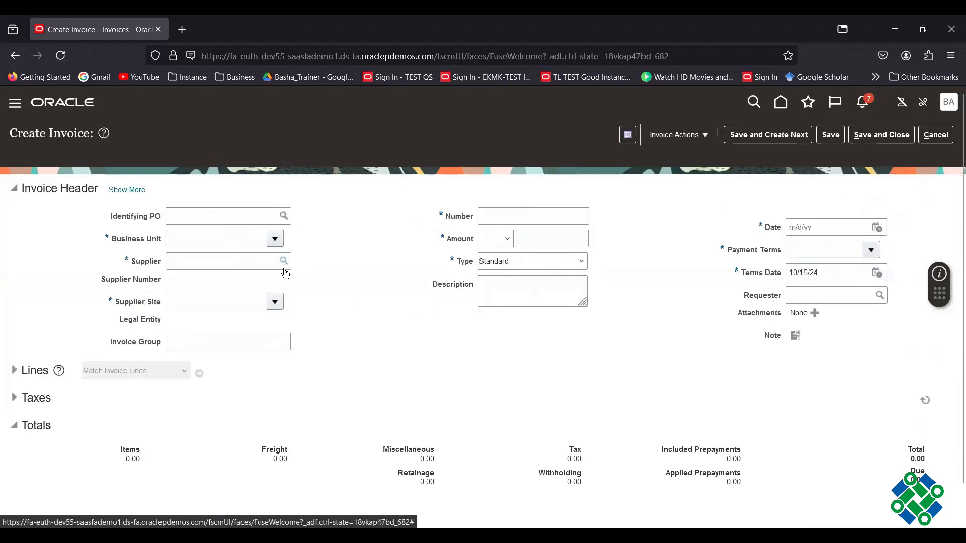
- Set business unit AMAZON HYDERABAD BU and supplier AMAZON ABC SUPPLIER
left_click(276, 240)
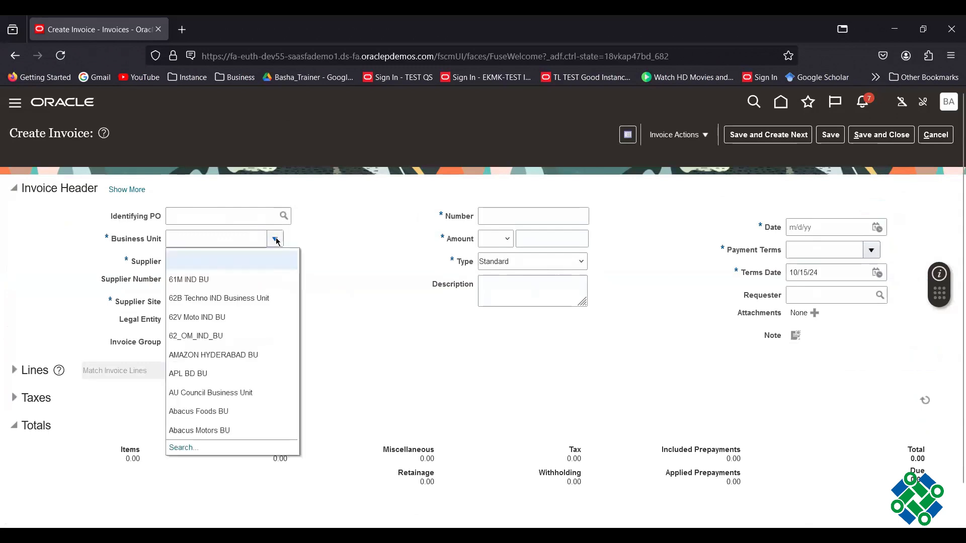
left_click(265, 355)
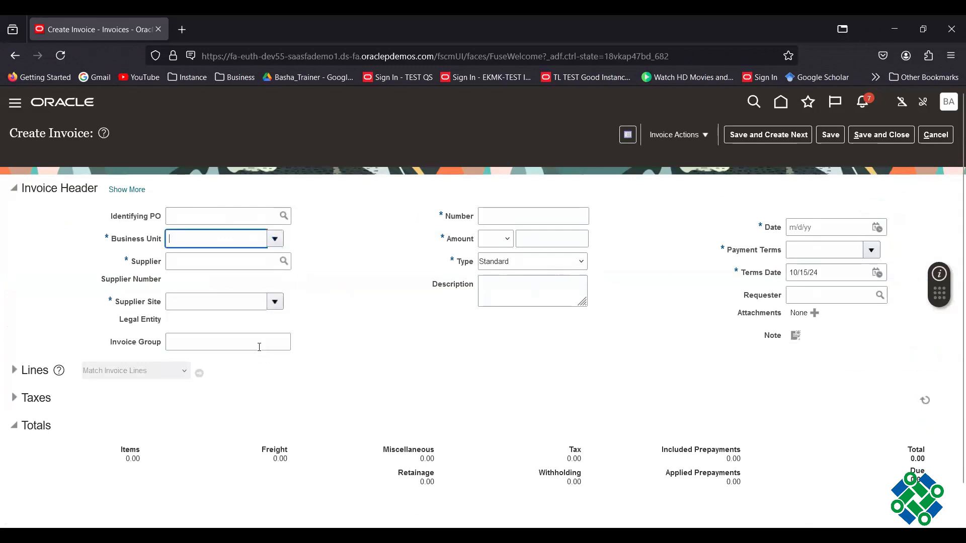
left_click(213, 262)
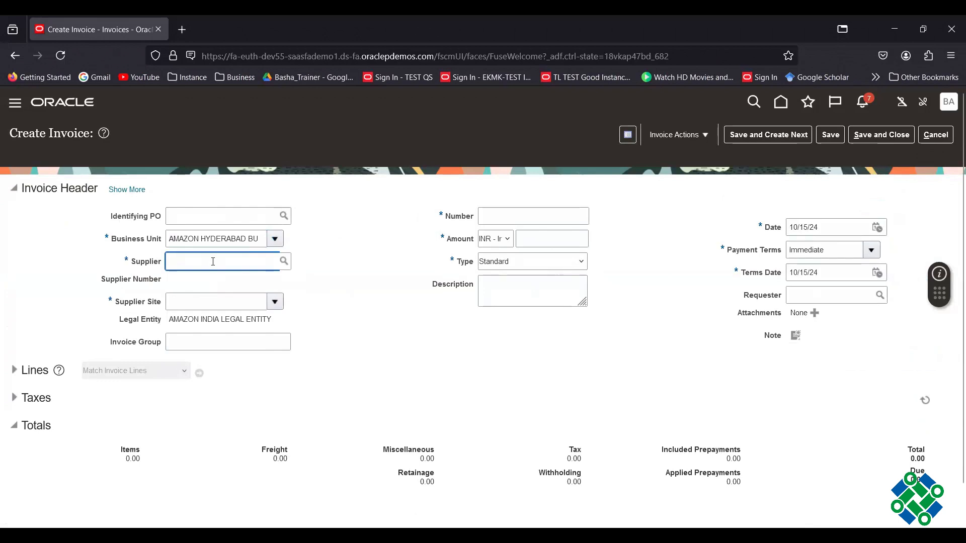
type("AMAZ")
left_click(211, 281)
- Enter invoice number WHT_DEMO_001 and amount 10,000.00
left_click(509, 215)
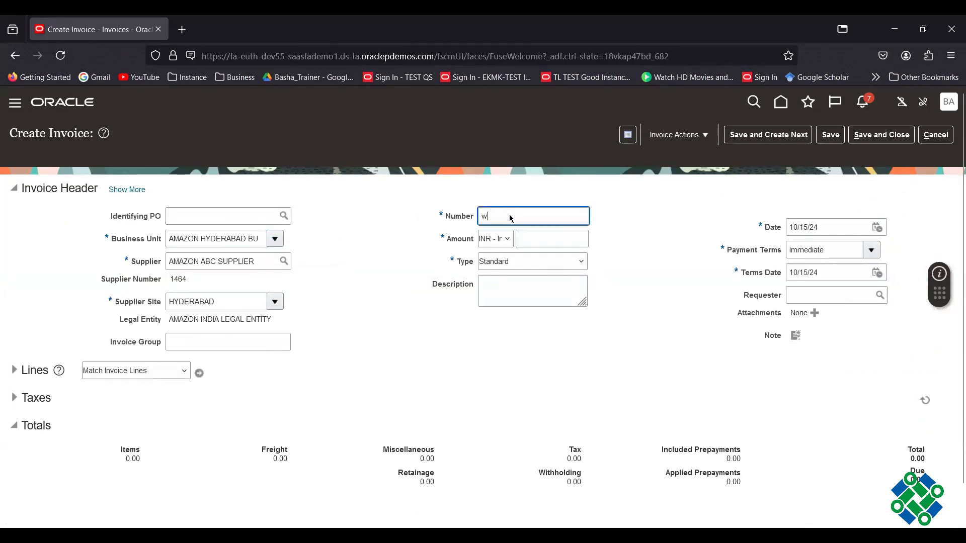
type("w")
key("BackSpace")
type("W")
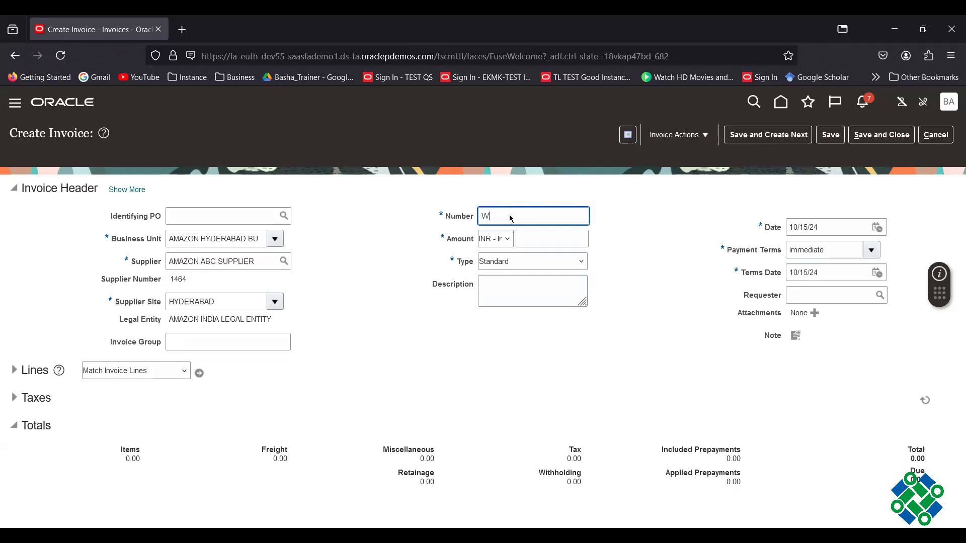
type("HT_DEMO_001")
left_click(535, 239)
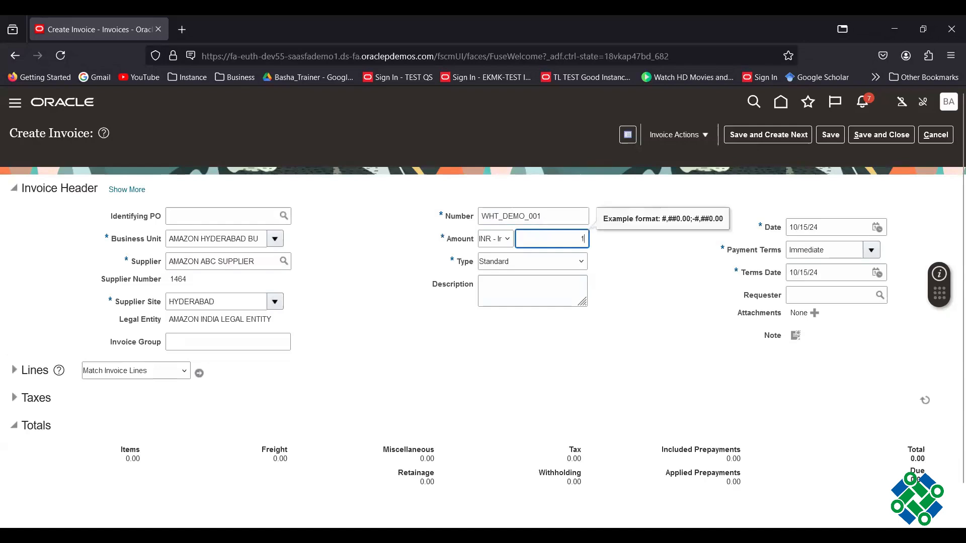
type("10,00")
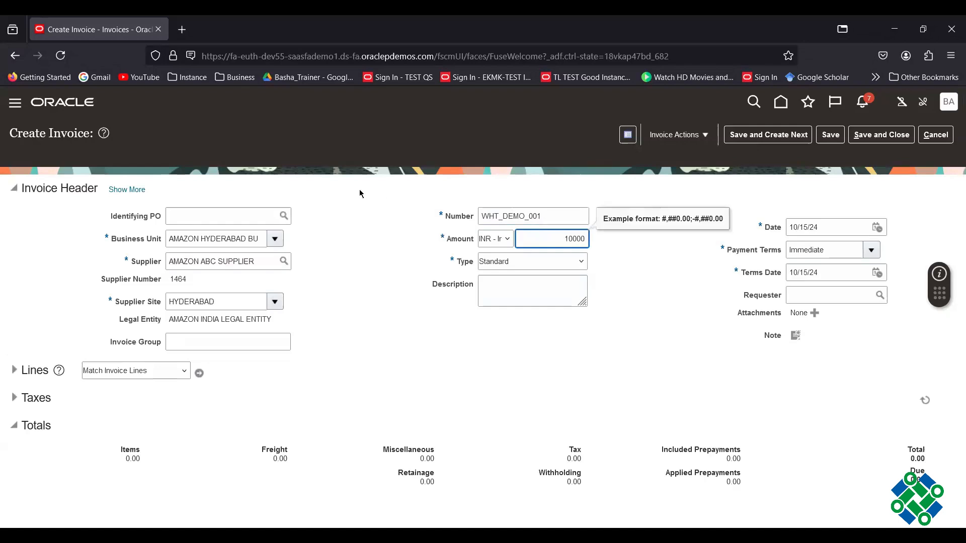
type("0")
left_click(648, 292)
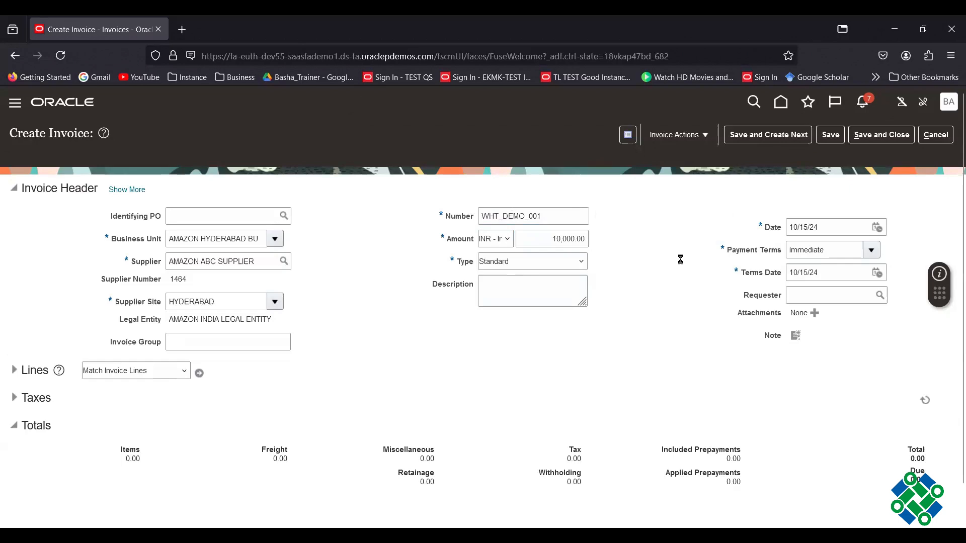
- Set the invoice date to 10/13/24
left_click(881, 229)
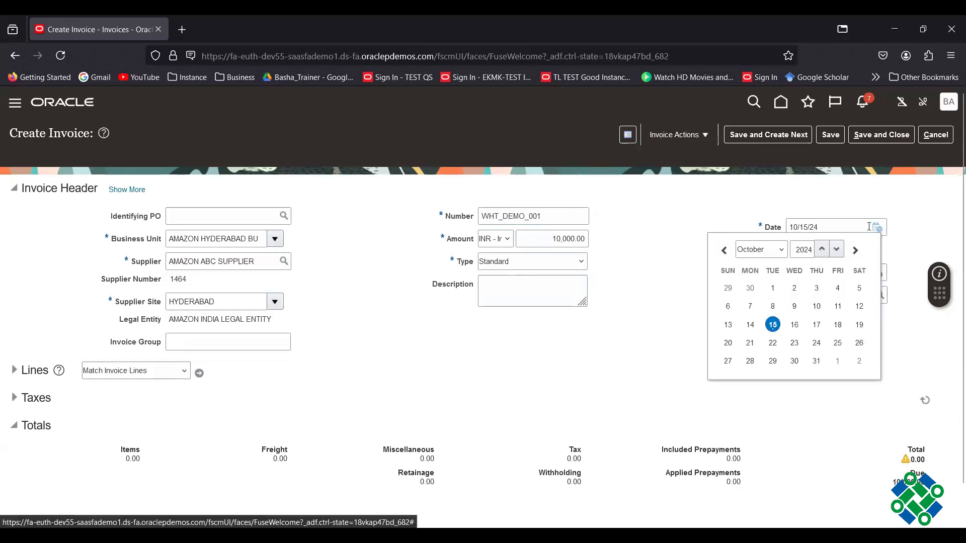
left_click(772, 306)
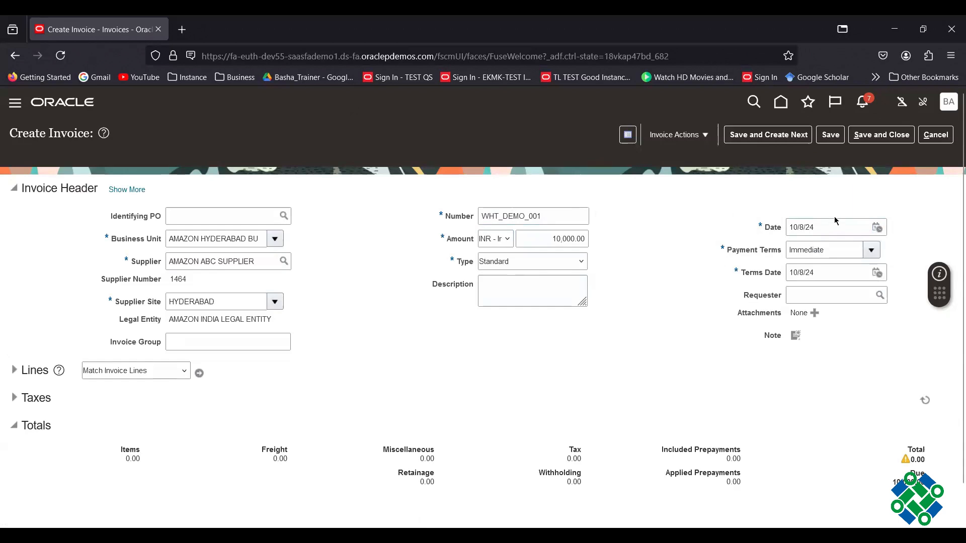
left_click(878, 227)
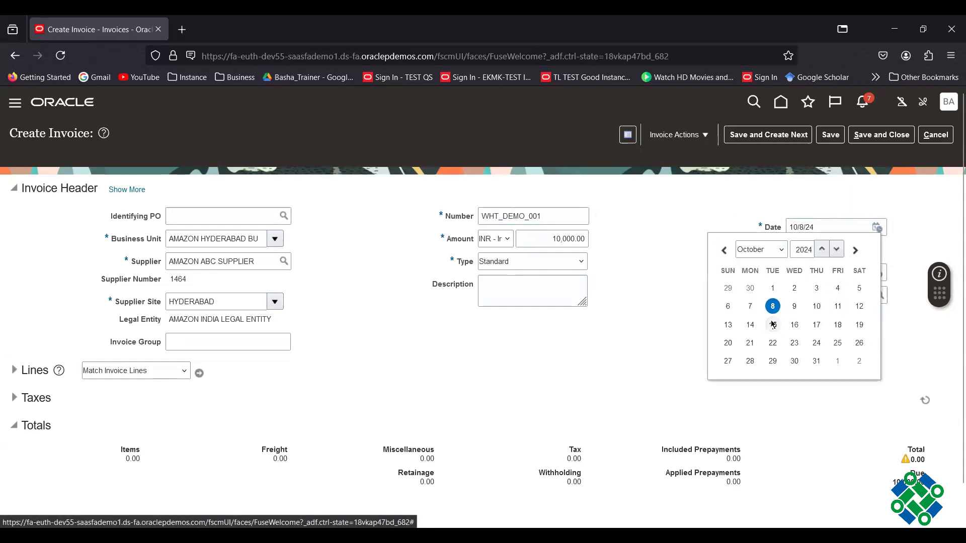
left_click(728, 325)
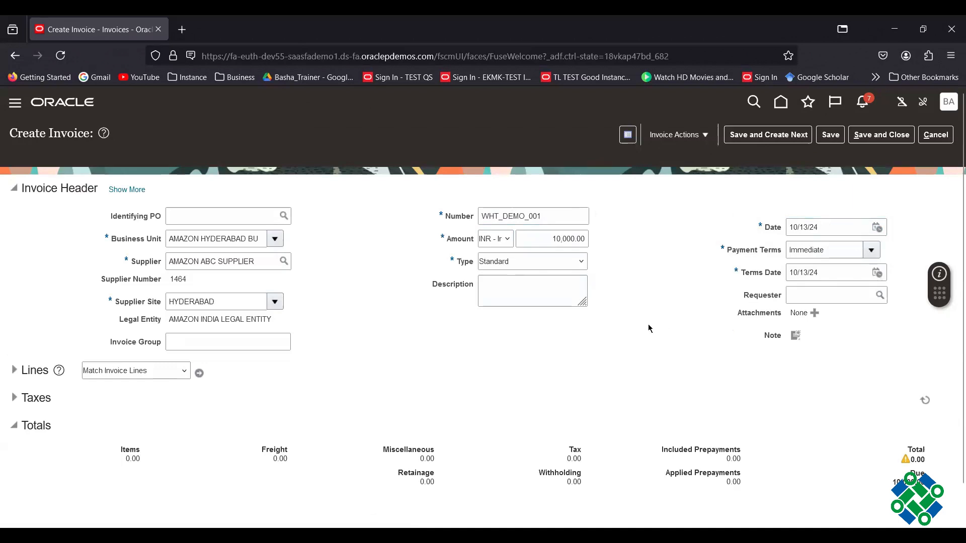
- Give invoice line 1 an amount of 10,000.00
left_click(15, 370)
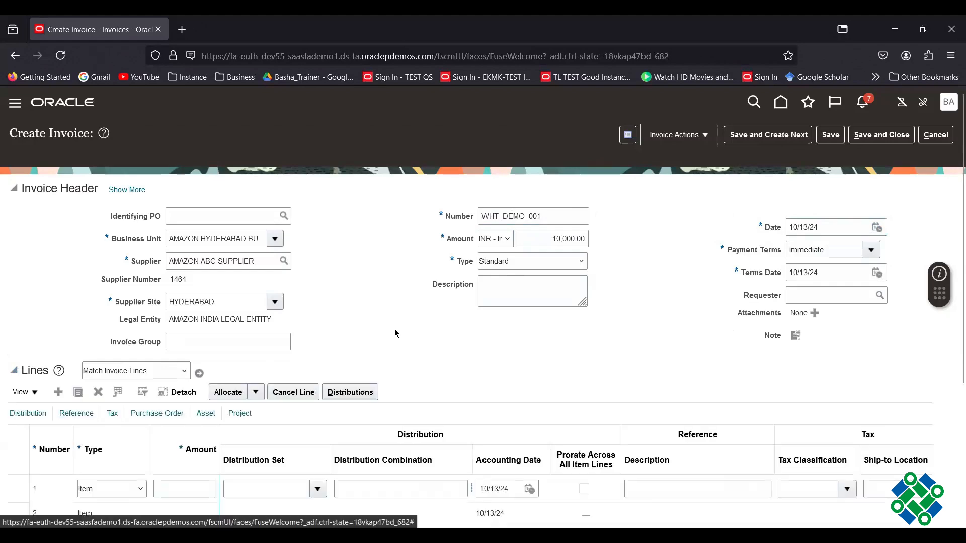
scroll(409, 326, "down", 3)
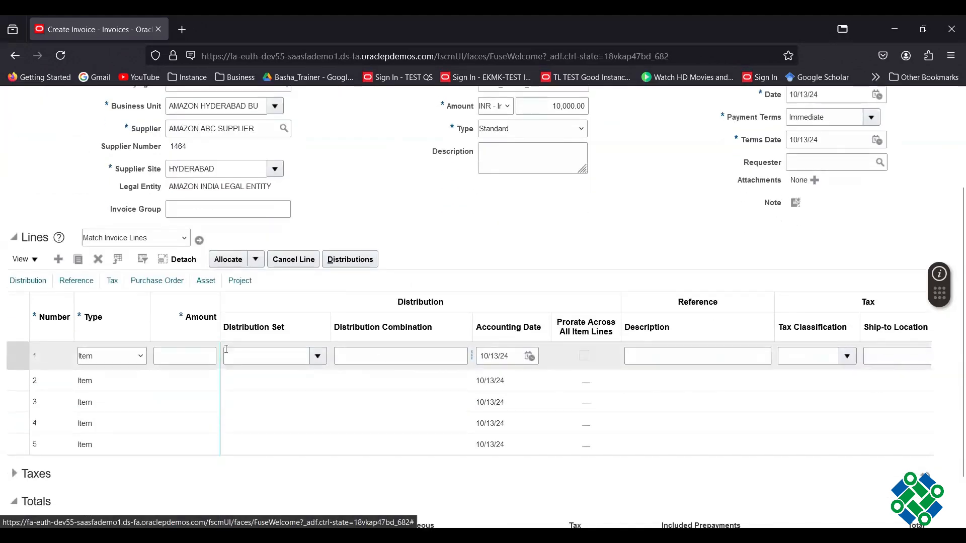
left_click(187, 357)
type("1")
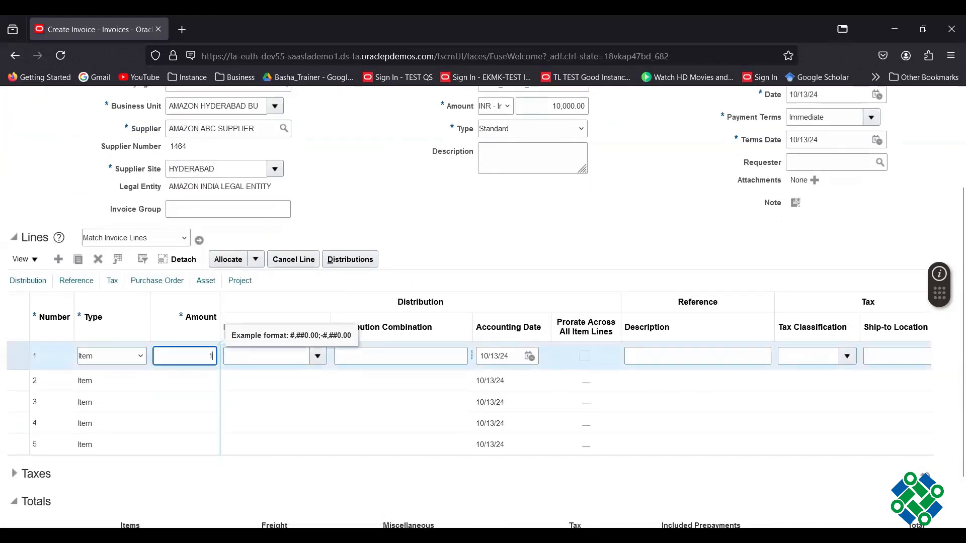
type("0,0")
type("0000")
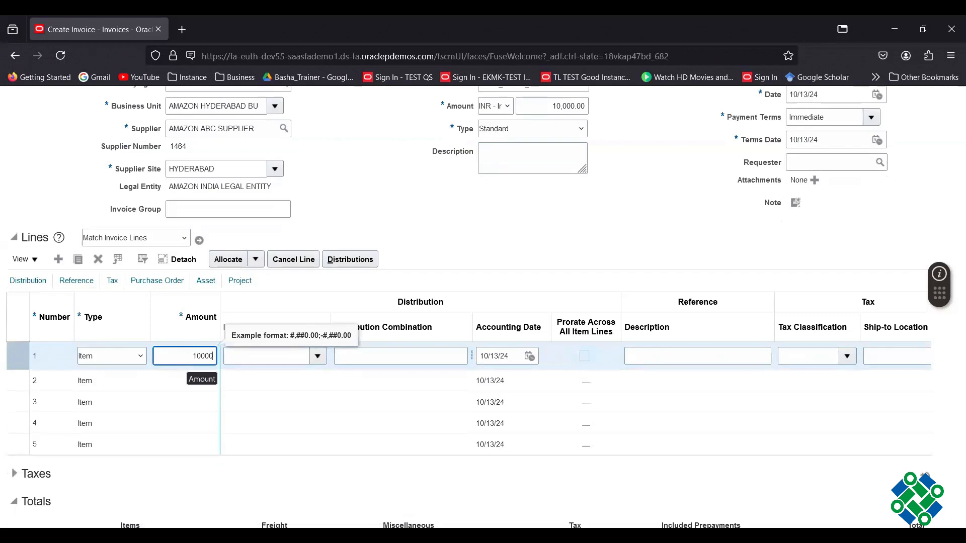
left_click(435, 288)
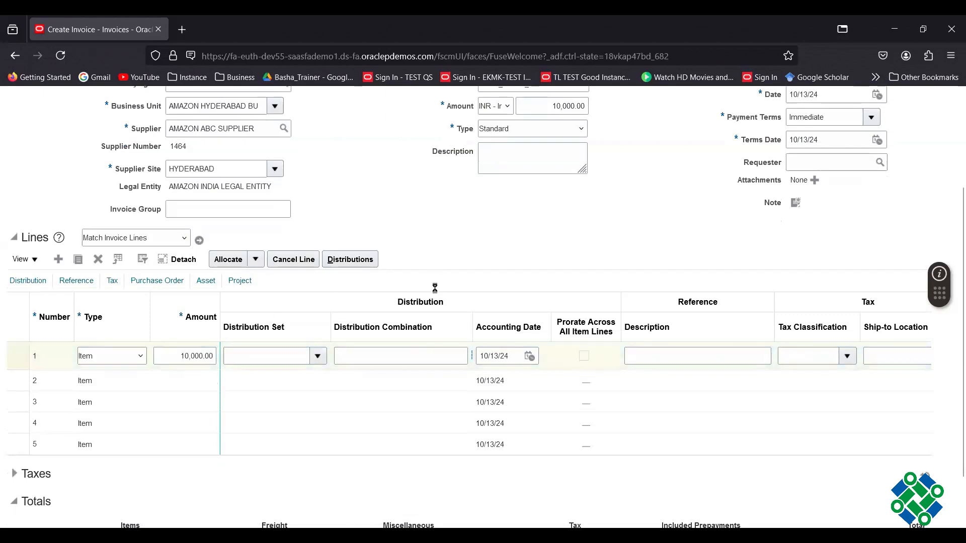
left_click(427, 355)
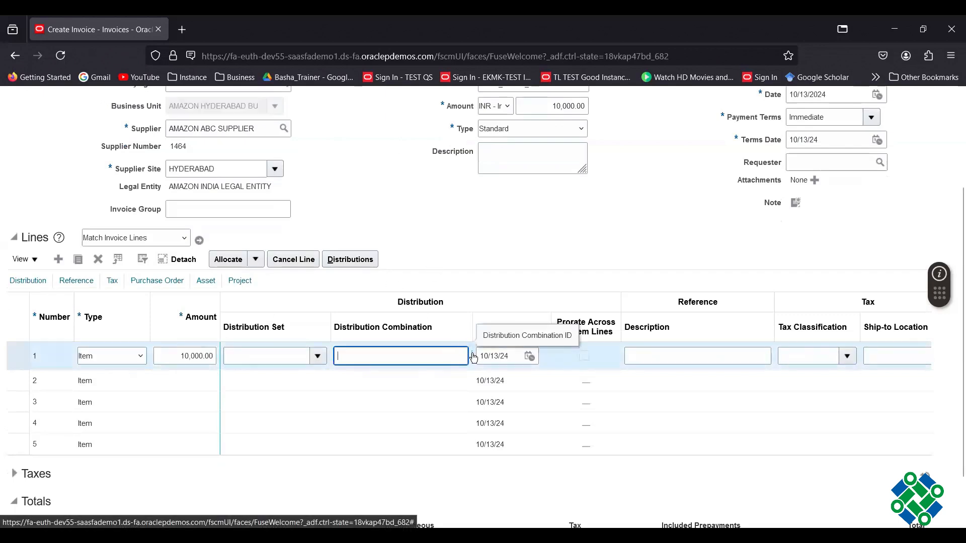
left_click(474, 247)
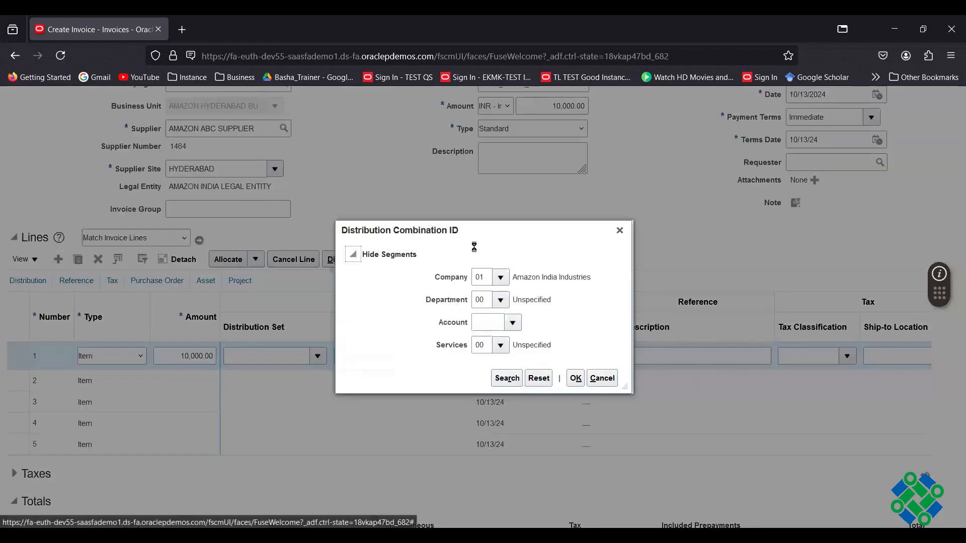
left_click(511, 324)
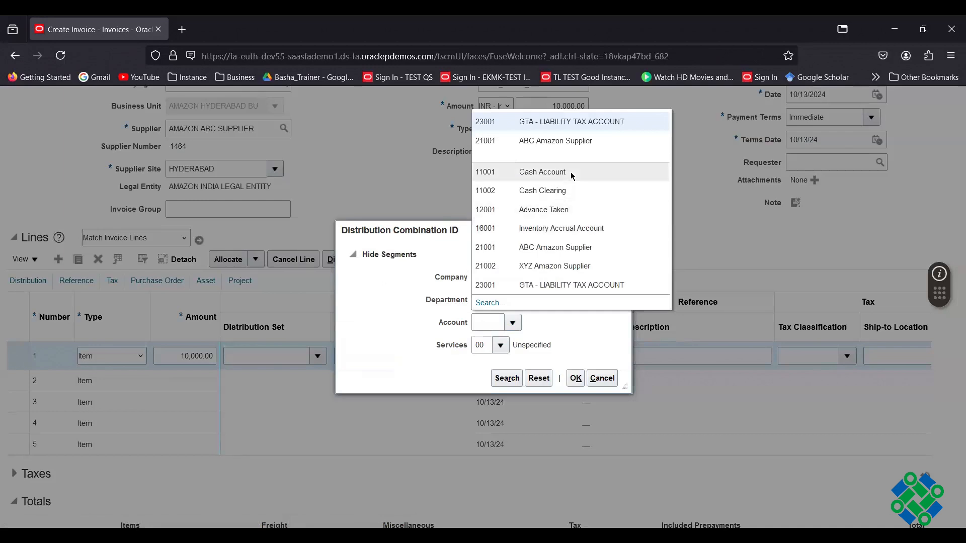
left_click(574, 233)
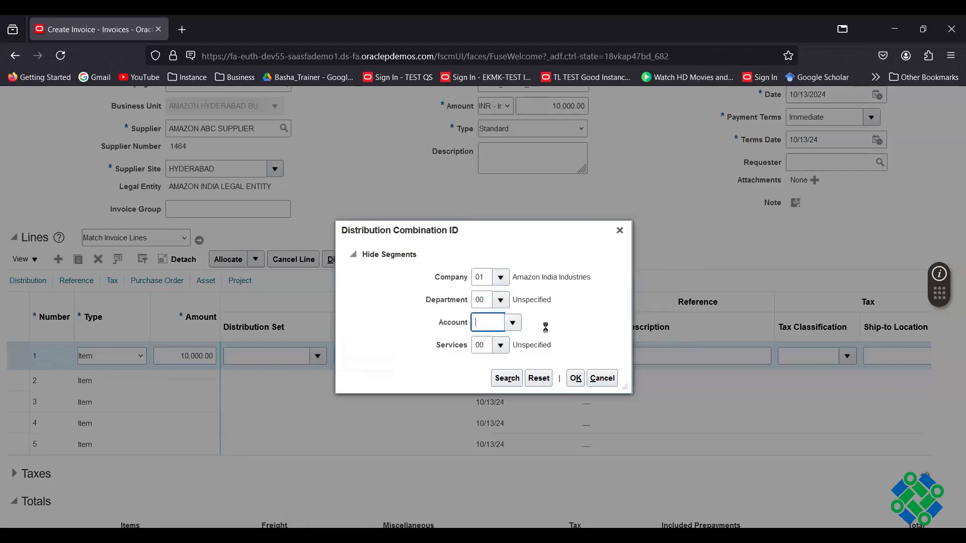
left_click(578, 384)
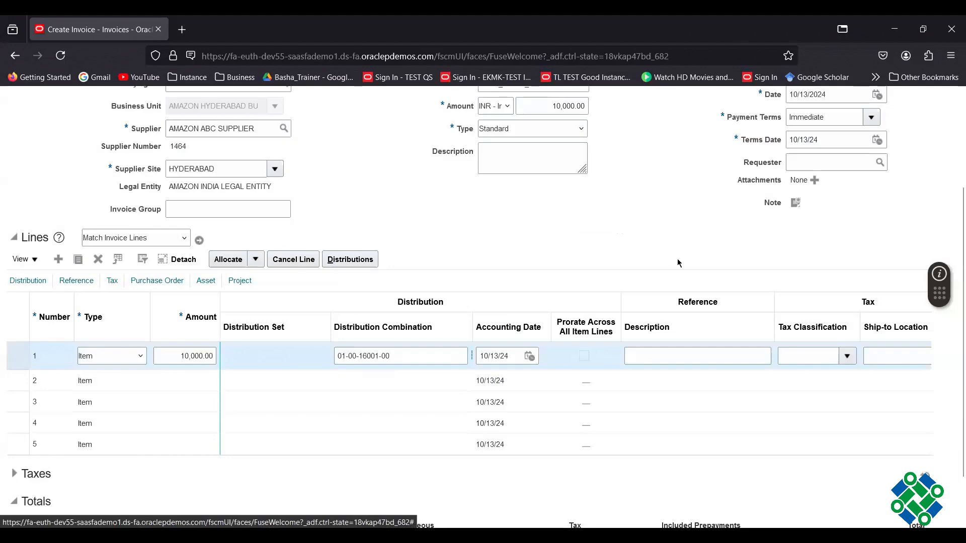
scroll(684, 241, "up", 3)
- Save the invoice and review the withholding figures in its totals
left_click(829, 136)
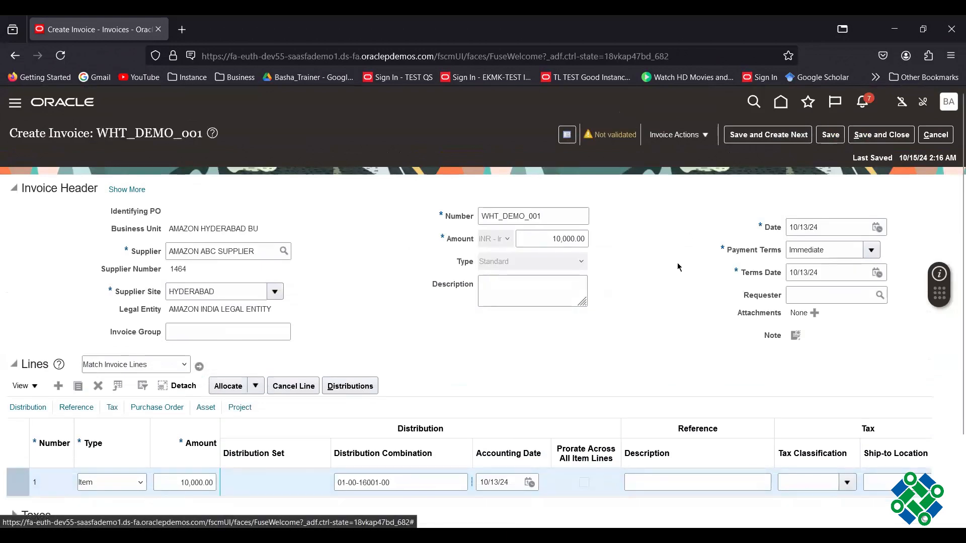
scroll(678, 267, "down", 2)
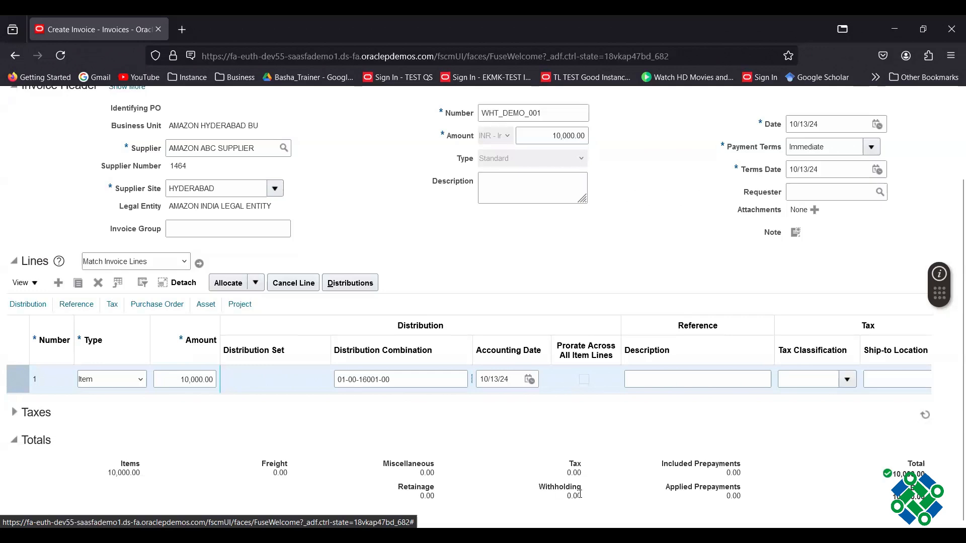
left_click_drag(540, 487, 601, 501)
left_click(649, 270)
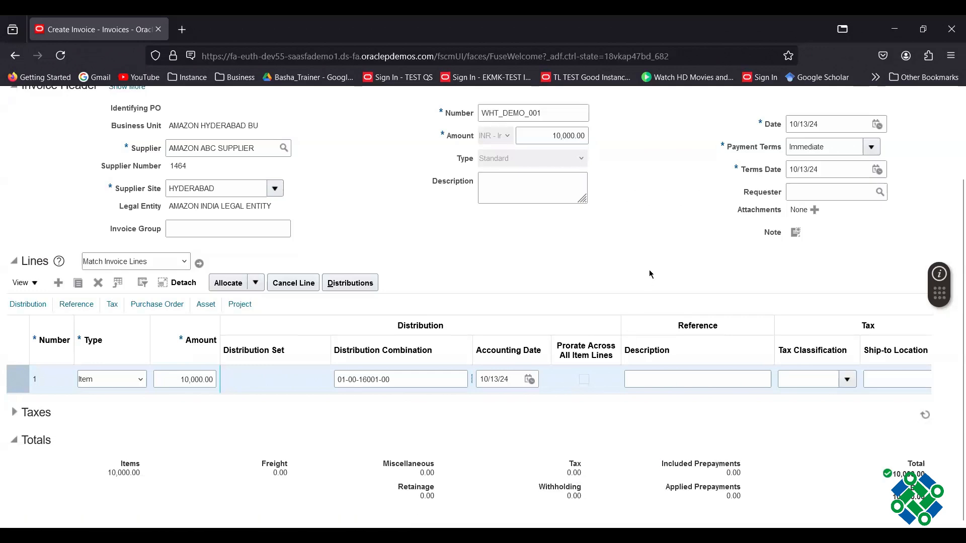
scroll(648, 272, "up", 3)
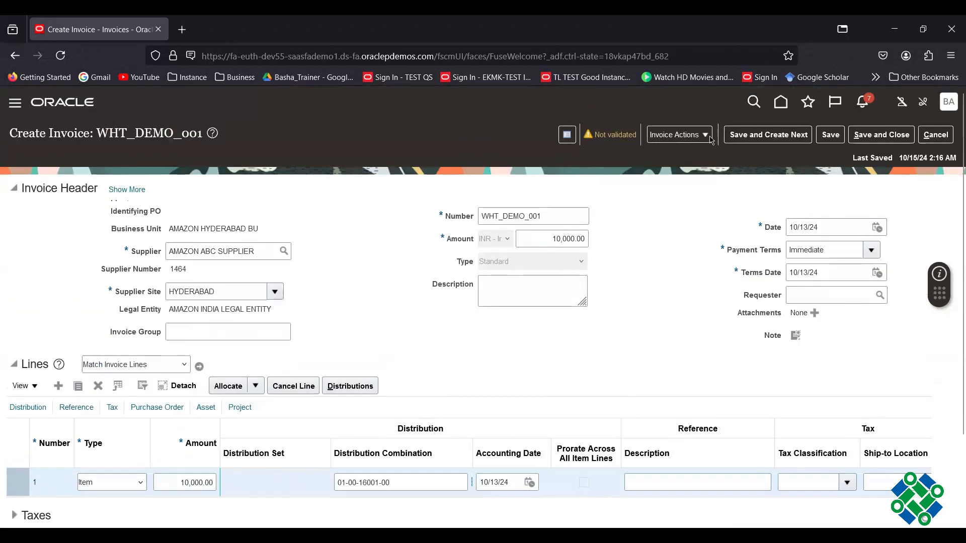
- Validate the invoice and check the 1,000.00 Withholding total
left_click(708, 137)
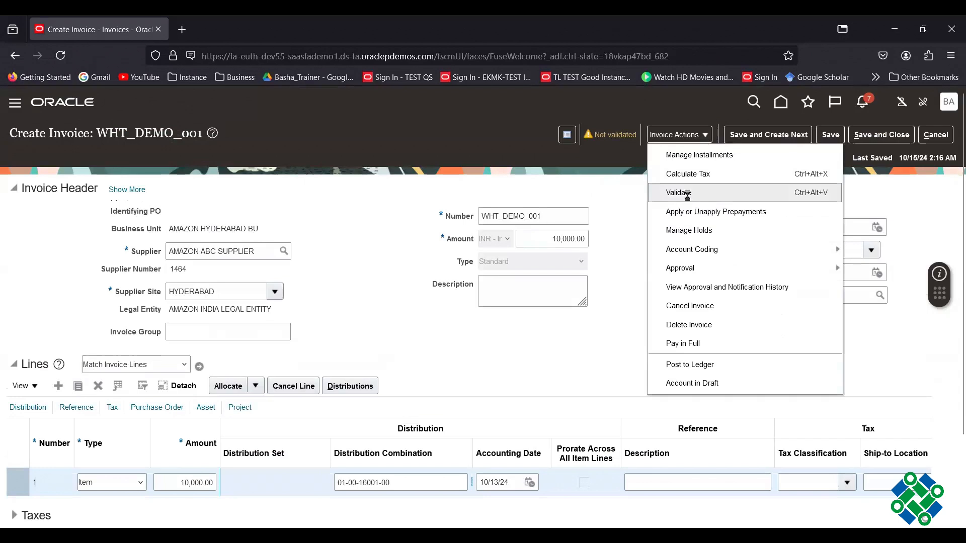
left_click(687, 195)
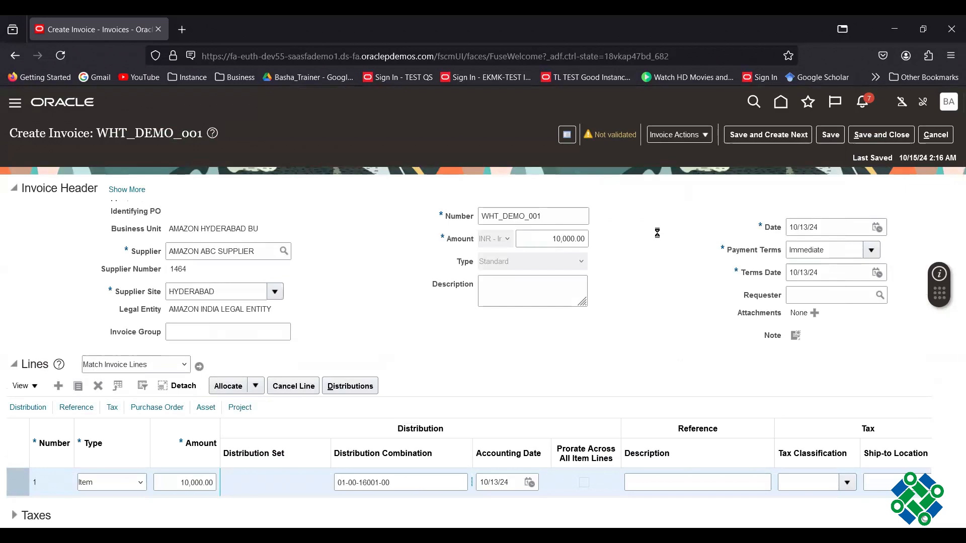
scroll(657, 232, "down", 2)
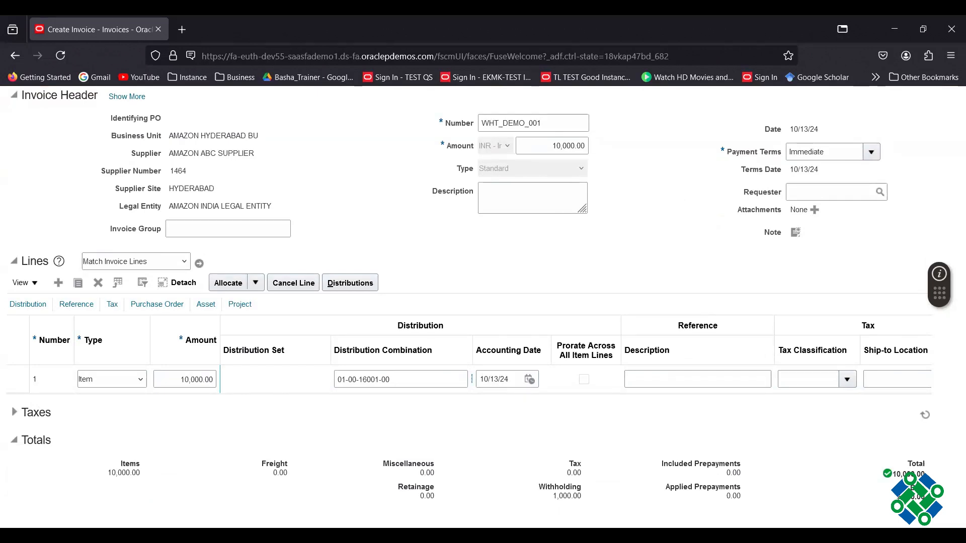
- Show the Amz WHT 10% withholding line at -1,000.00 and open Edit Withholding Taxes
left_click(15, 413)
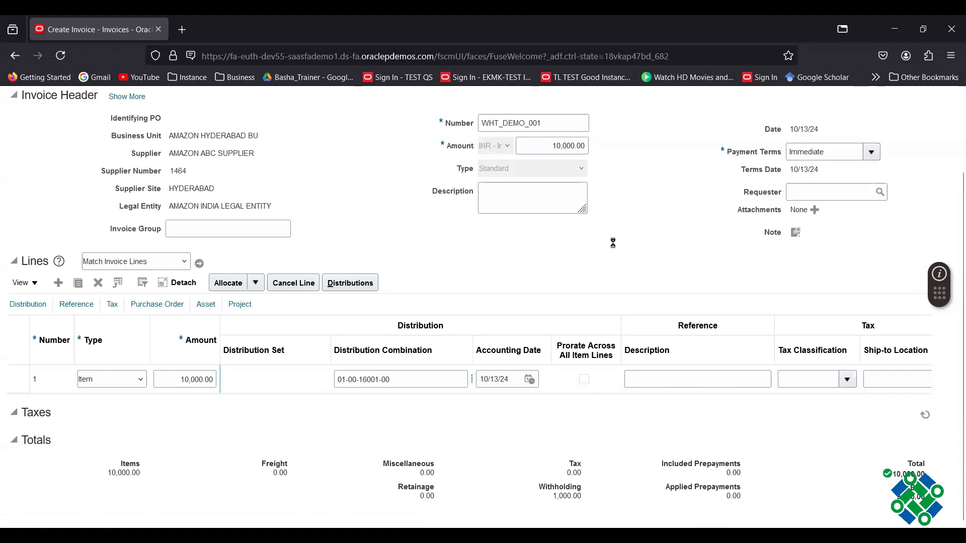
scroll(152, 370, "down", 2)
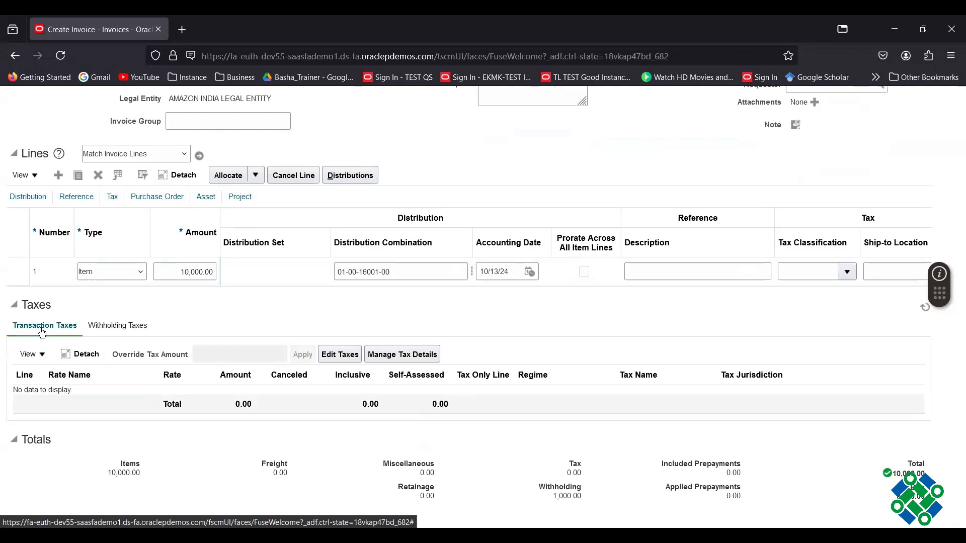
left_click(113, 329)
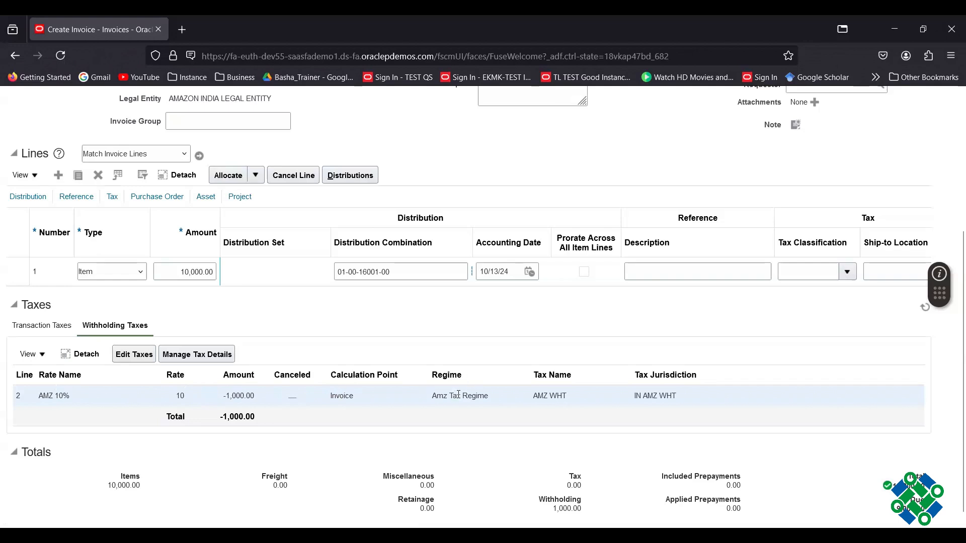
left_click(138, 357)
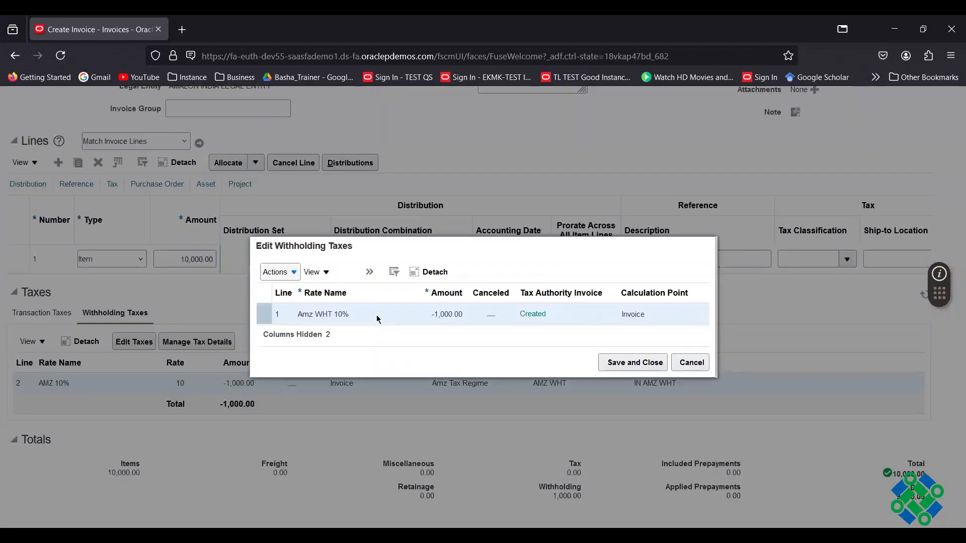
left_click(374, 277)
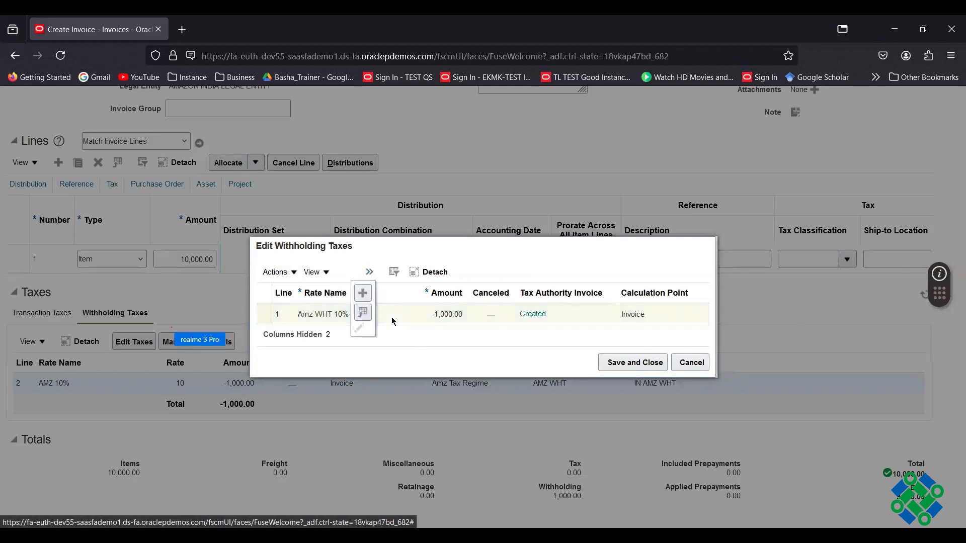
left_click(435, 340)
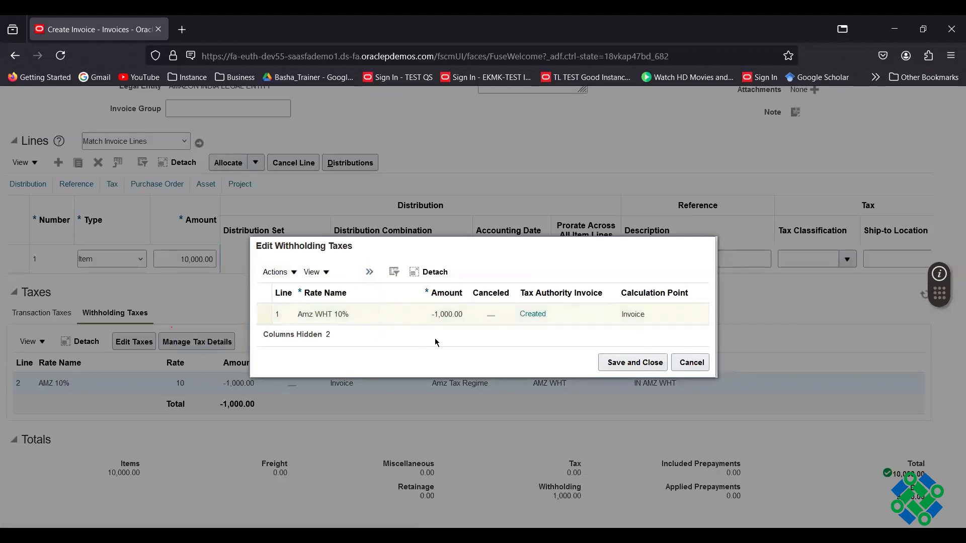
left_click(621, 365)
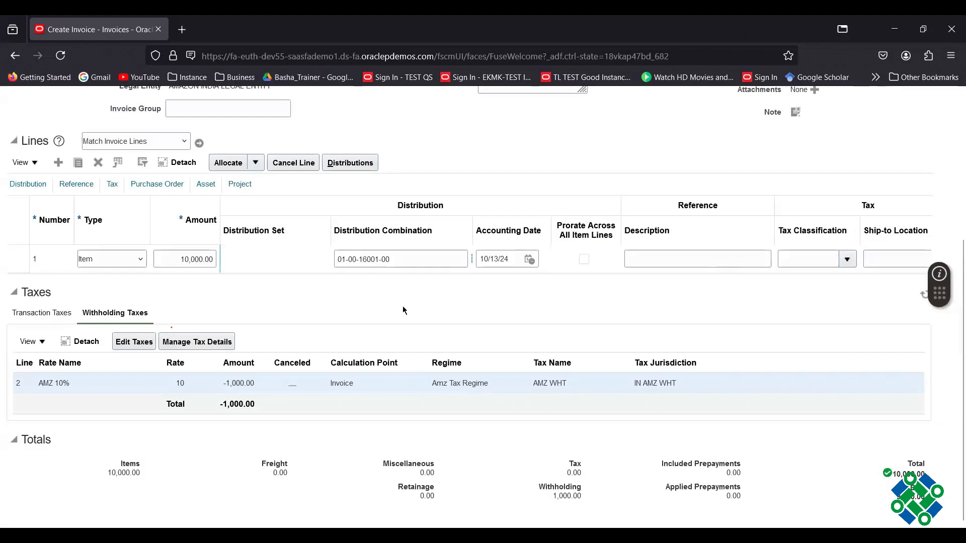
scroll(402, 305, "up", 5)
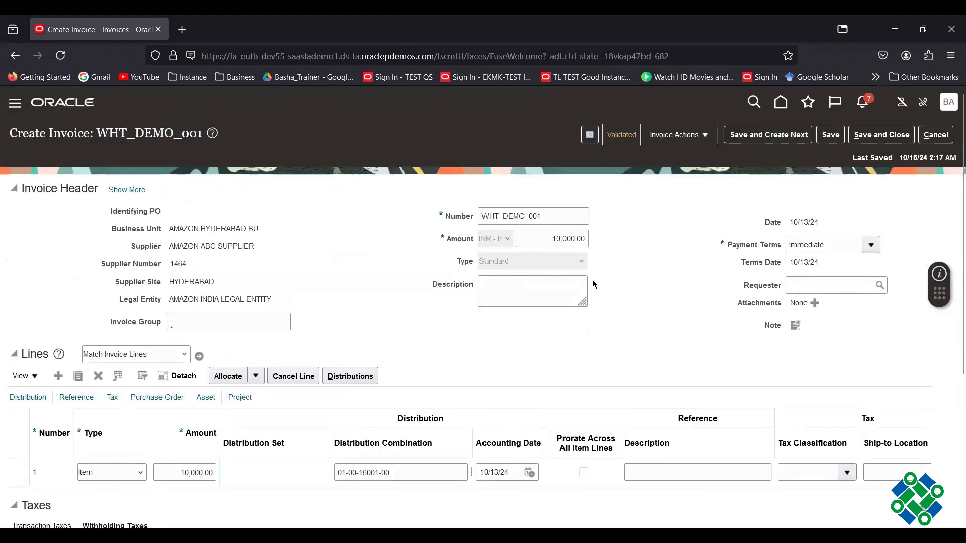
left_click(706, 135)
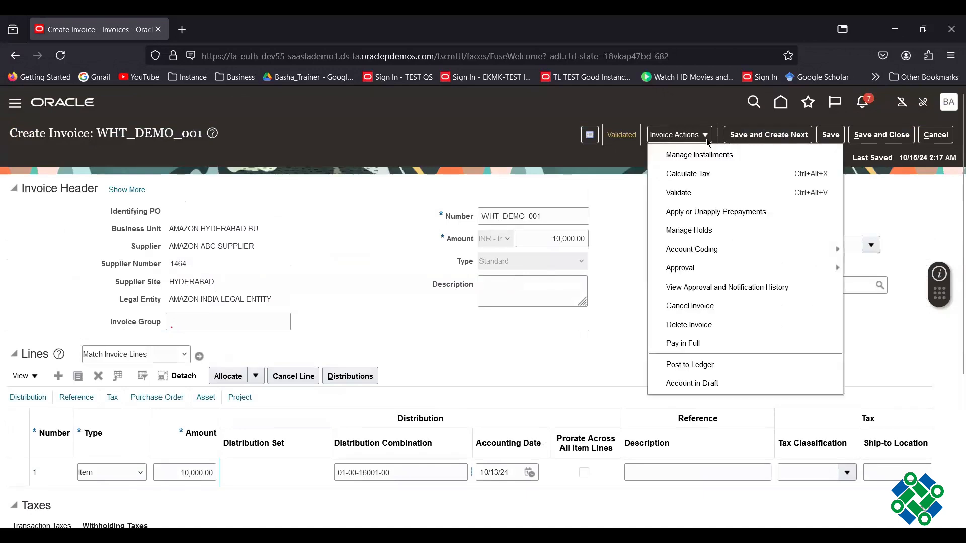
left_click(721, 364)
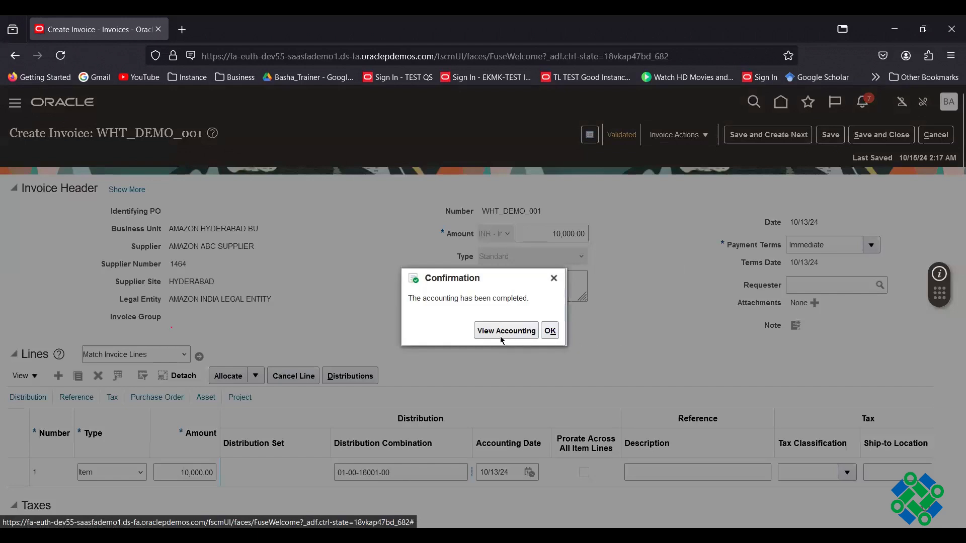
left_click(499, 337)
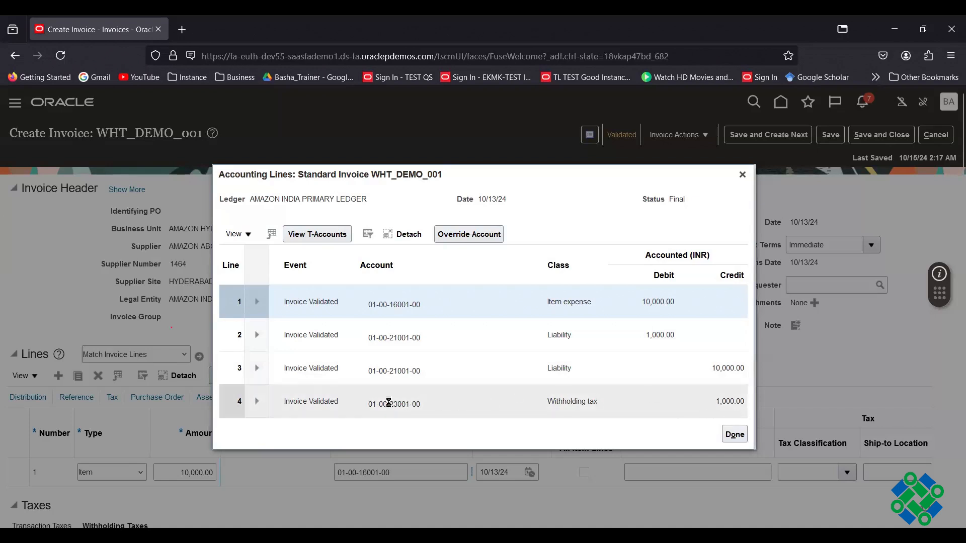
mouse_move(388, 402)
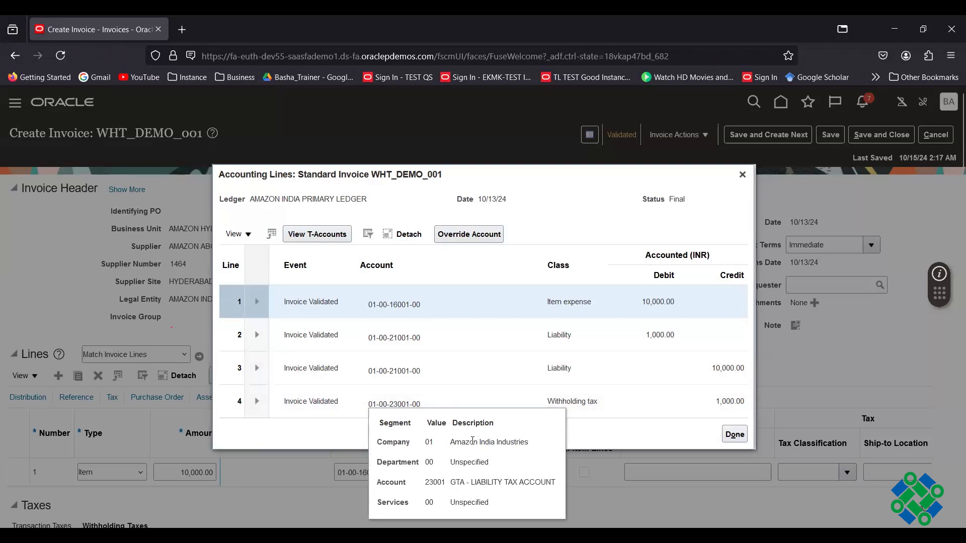
left_click(735, 436)
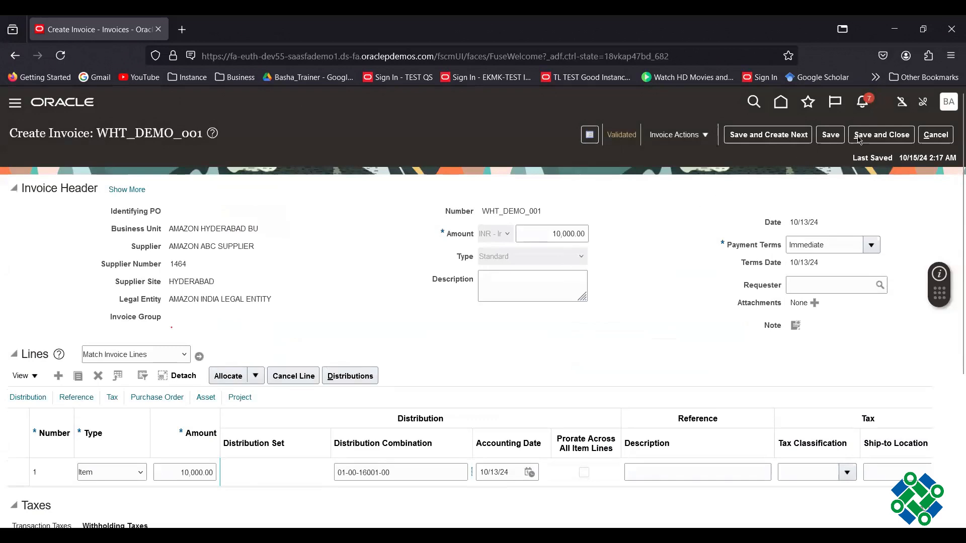
- Save and close WHT_DEMO_001, list recent invoices, and open the invoice search panel
left_click(872, 139)
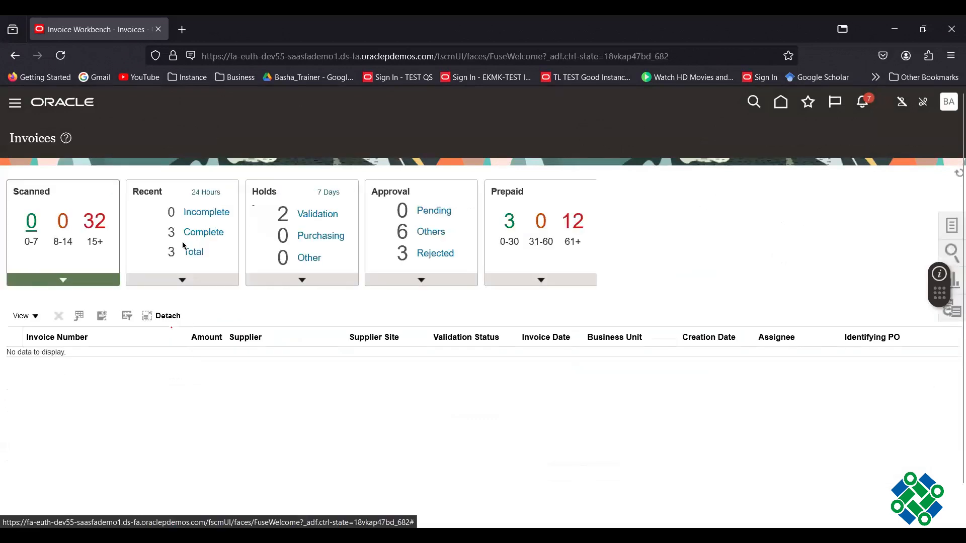
left_click(182, 281)
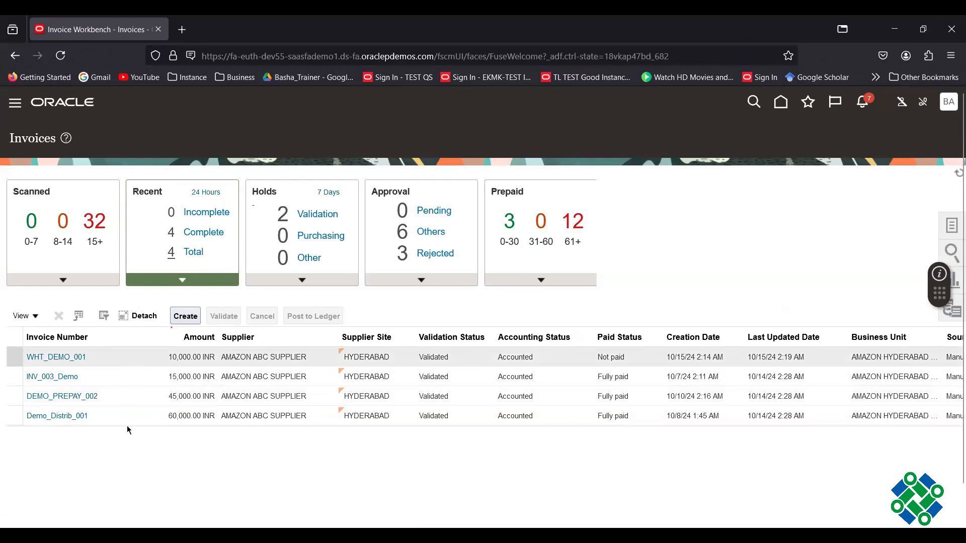
left_click(131, 377)
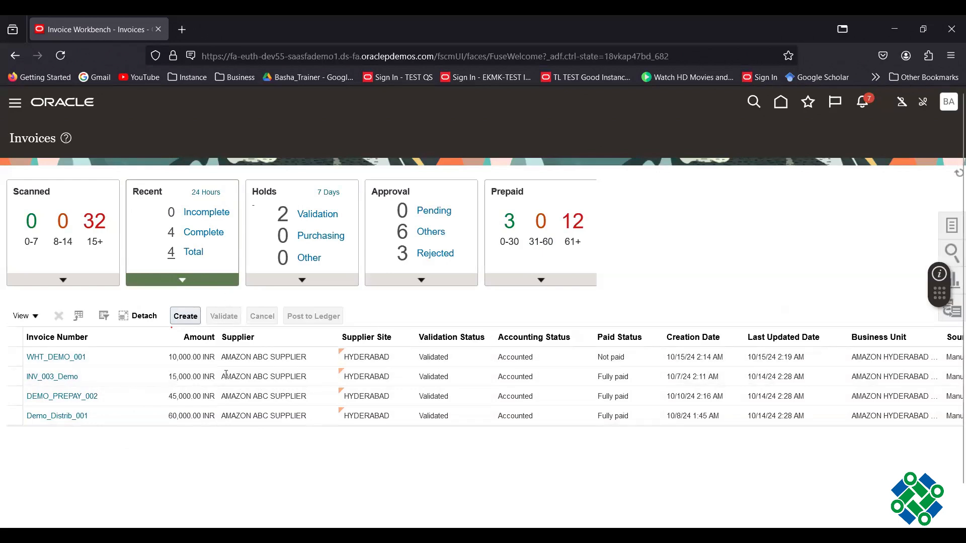
left_click(951, 250)
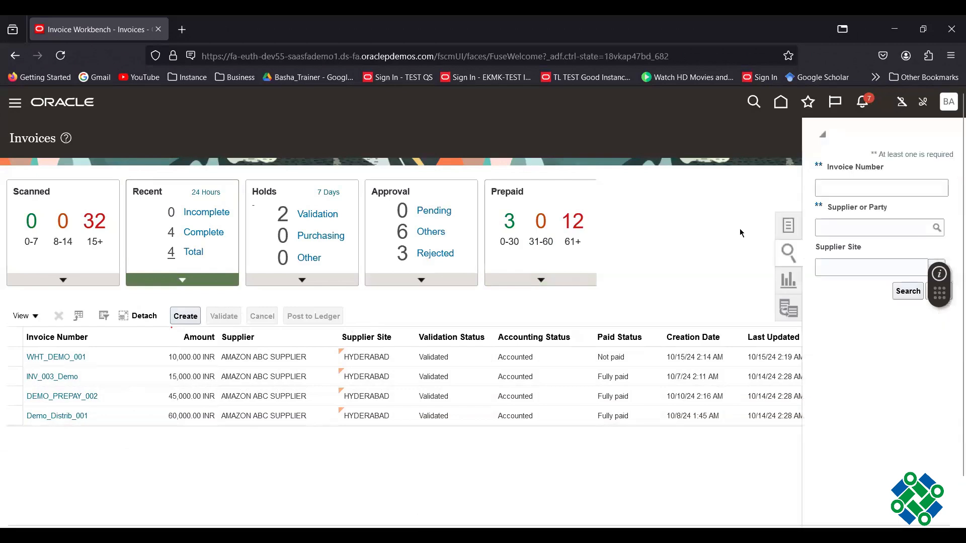
- Search for 'GTA' and set GTA - Government Tax Authority as the invoice search's supplier or party
left_click(880, 234)
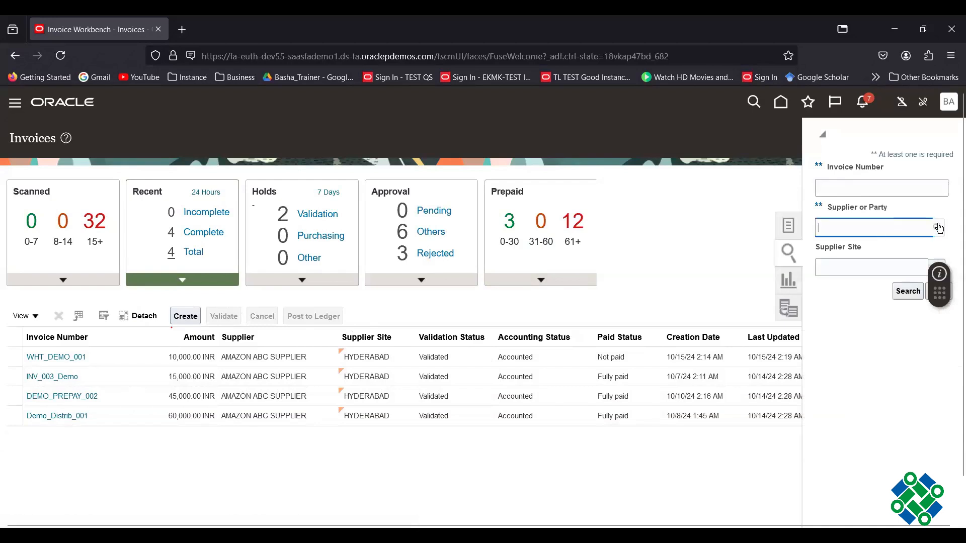
left_click(648, 237)
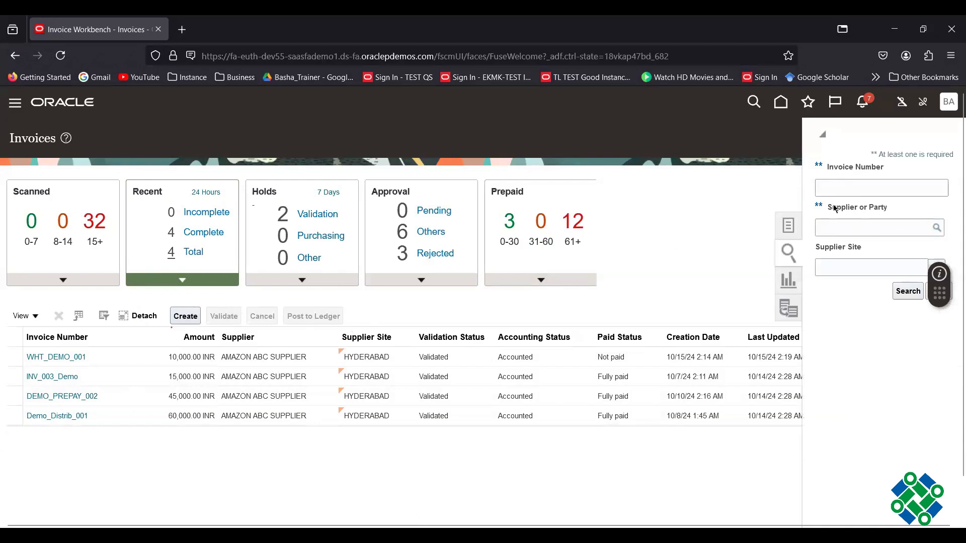
left_click(936, 229)
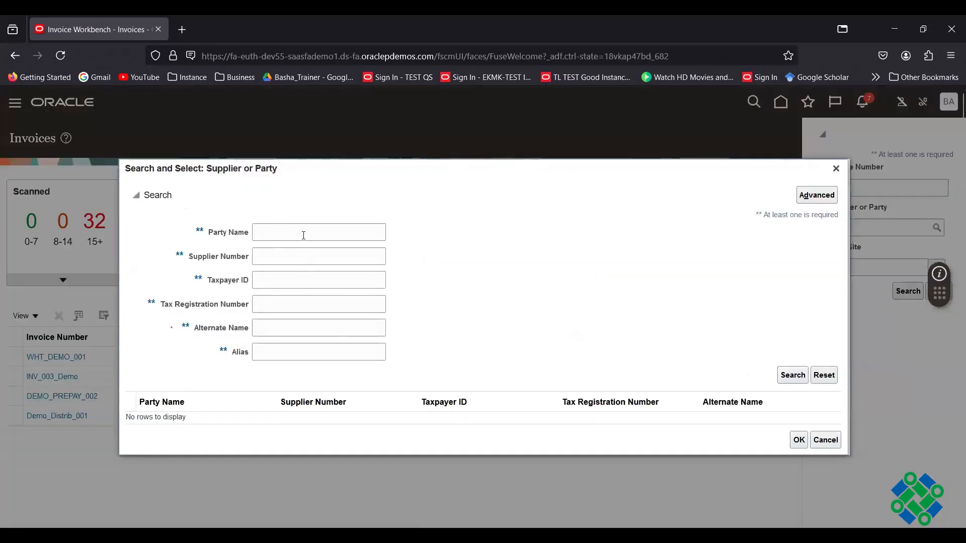
left_click(304, 234)
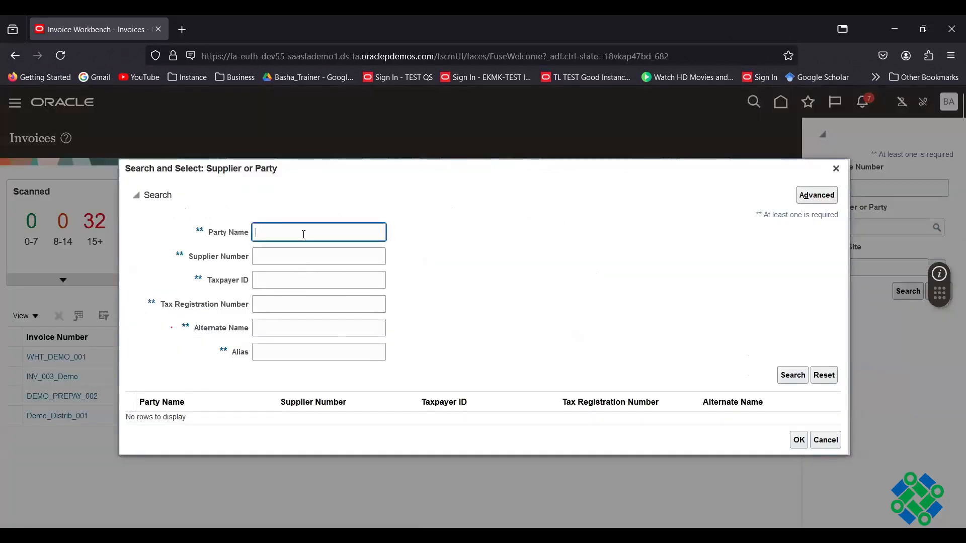
type("g")
key("BackSpace")
type("GTA")
left_click(797, 378)
left_click(310, 418)
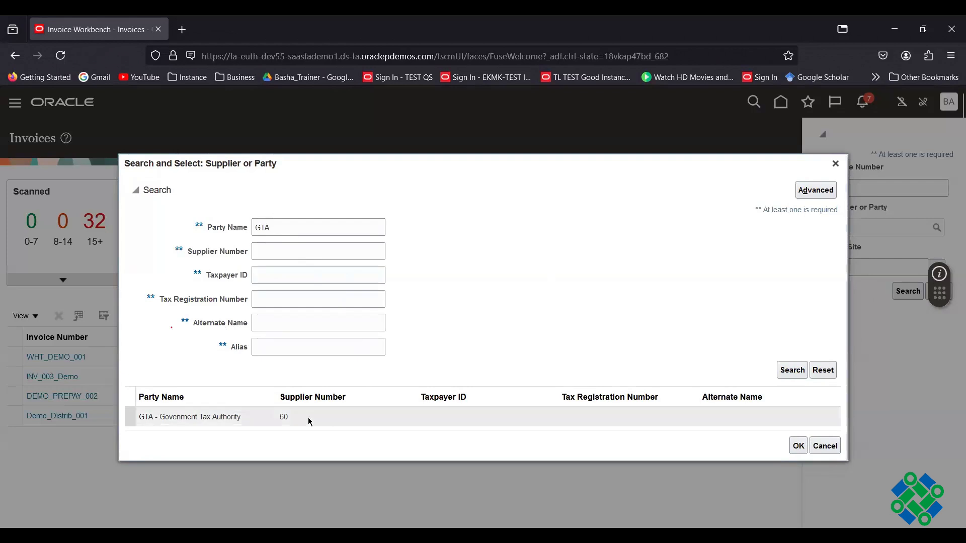
left_click(799, 446)
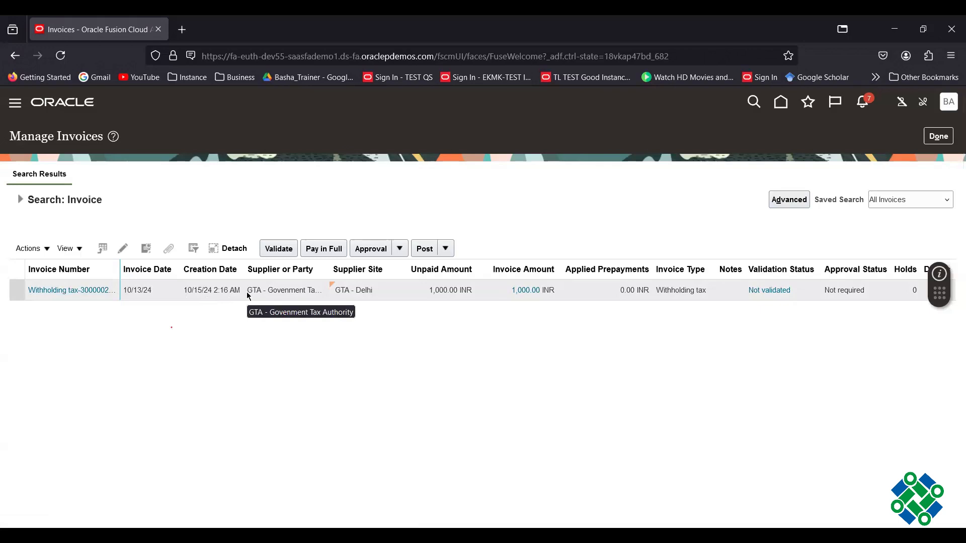
- Open the GTA Withholding tax invoice's details from the search results
left_click(80, 296)
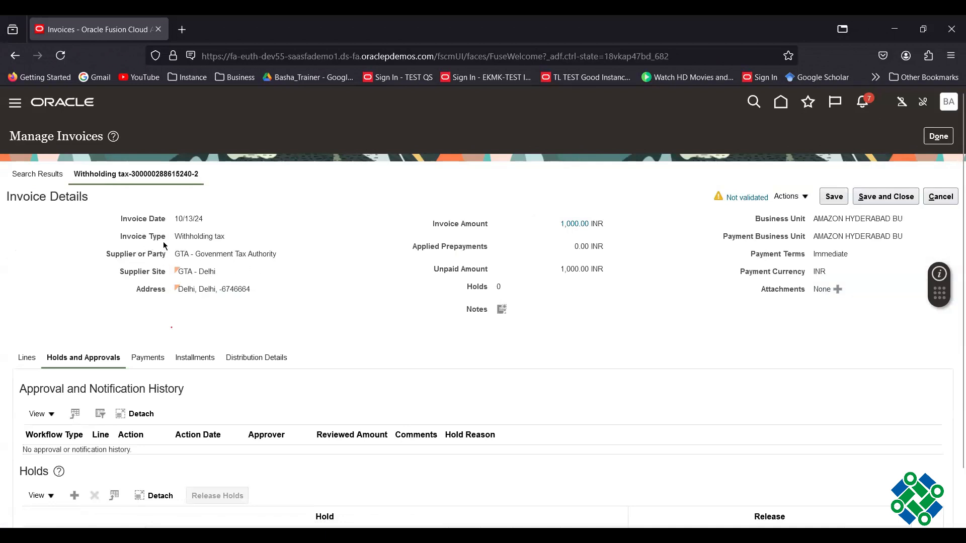
left_click_drag(176, 237, 244, 241)
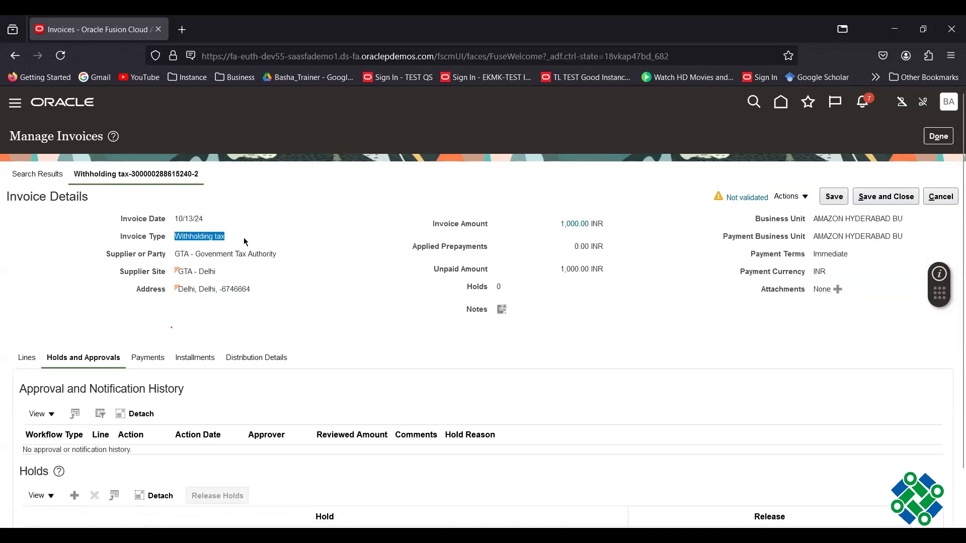
left_click(697, 336)
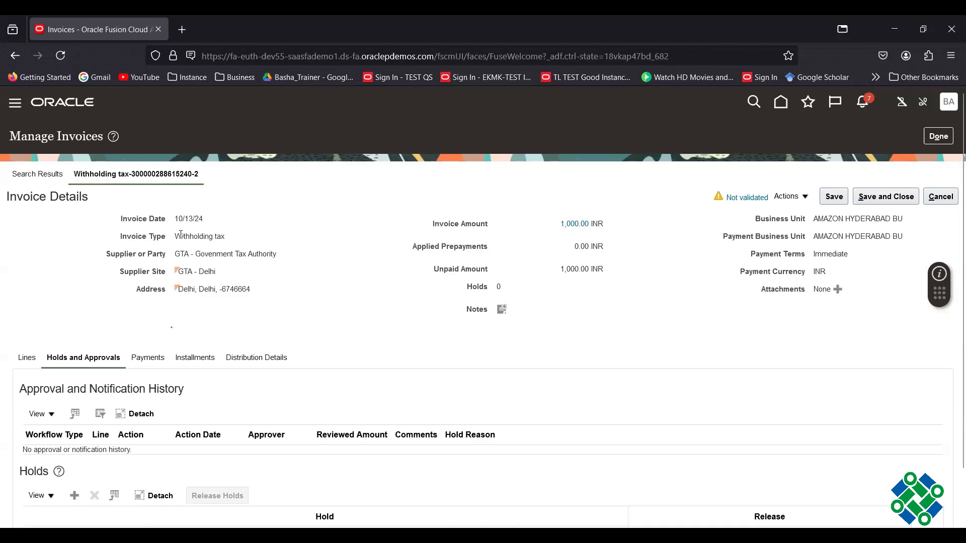
- Review the invoice's single 1,000.00 line, withholding tax for AMAZON ABC SUPPLIER - WHT_DEMO_001
scroll(431, 326, "down", 1)
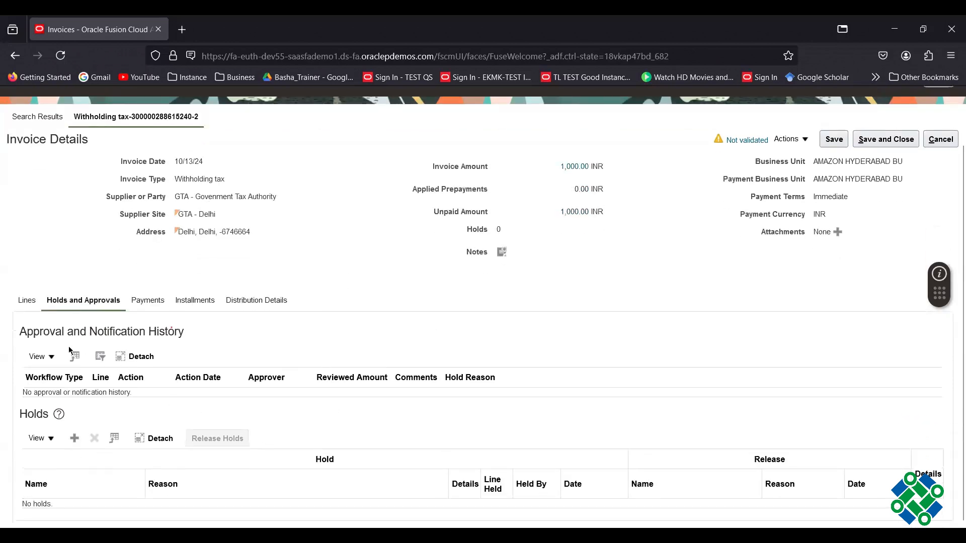
left_click(26, 300)
scroll(398, 309, "down", 1)
scroll(376, 316, "down", 1)
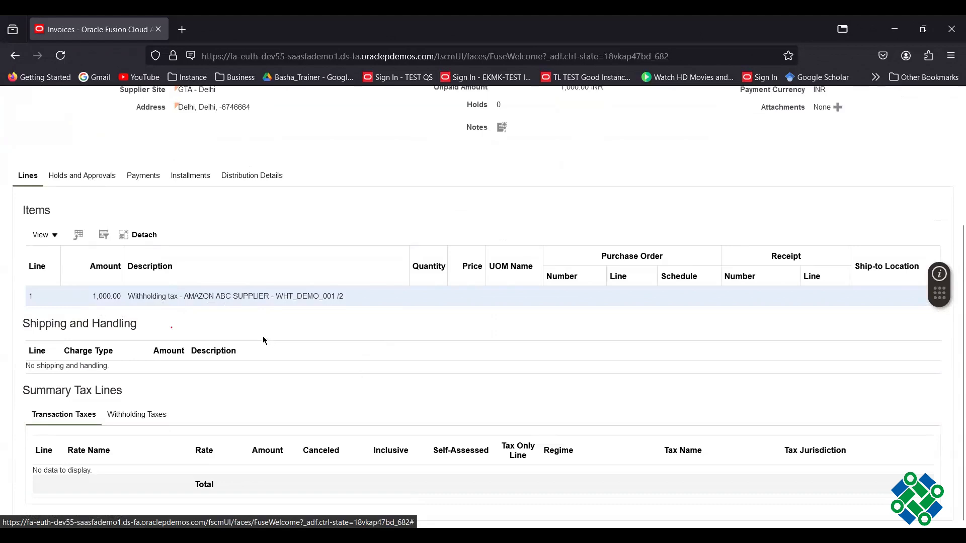
scroll(399, 363, "up", 3)
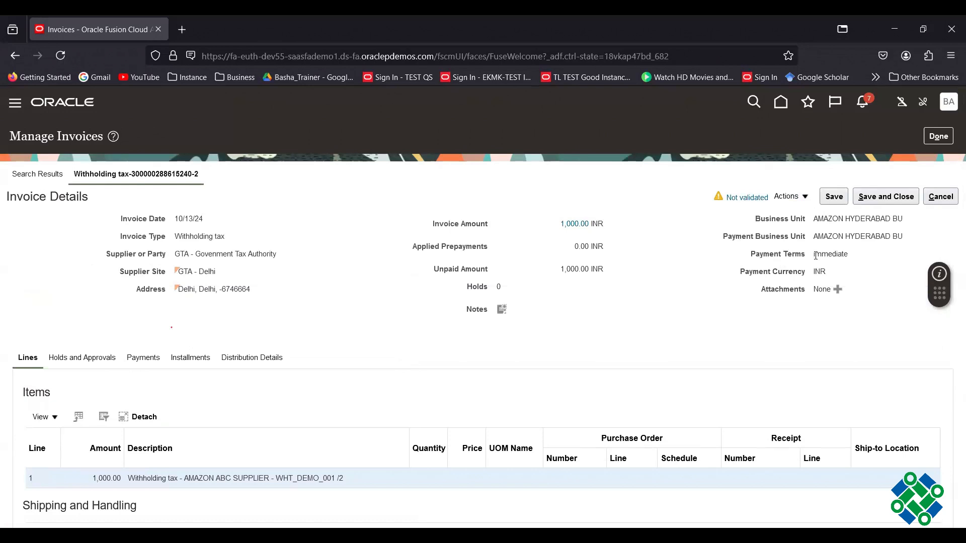
- Validate the withholding tax invoice and post it to the ledger
left_click(806, 198)
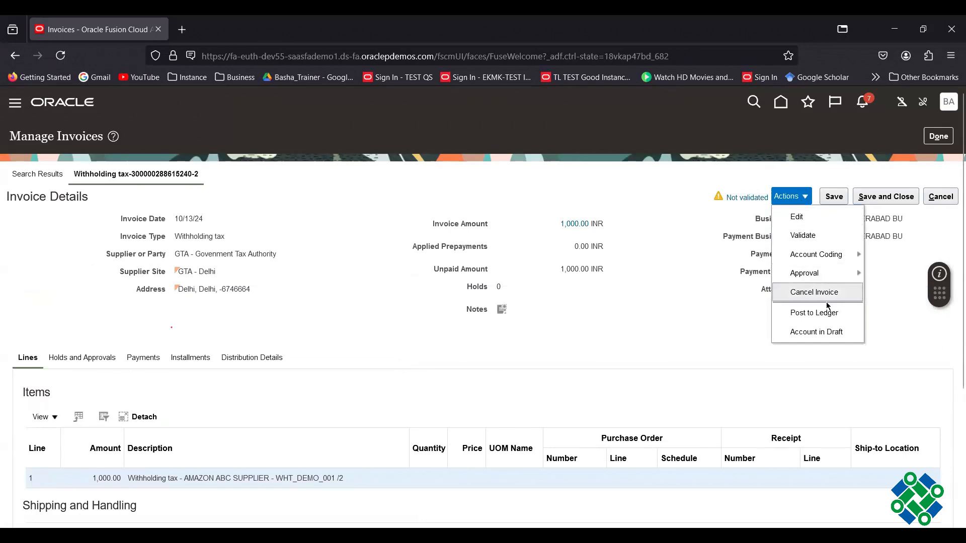
left_click(820, 236)
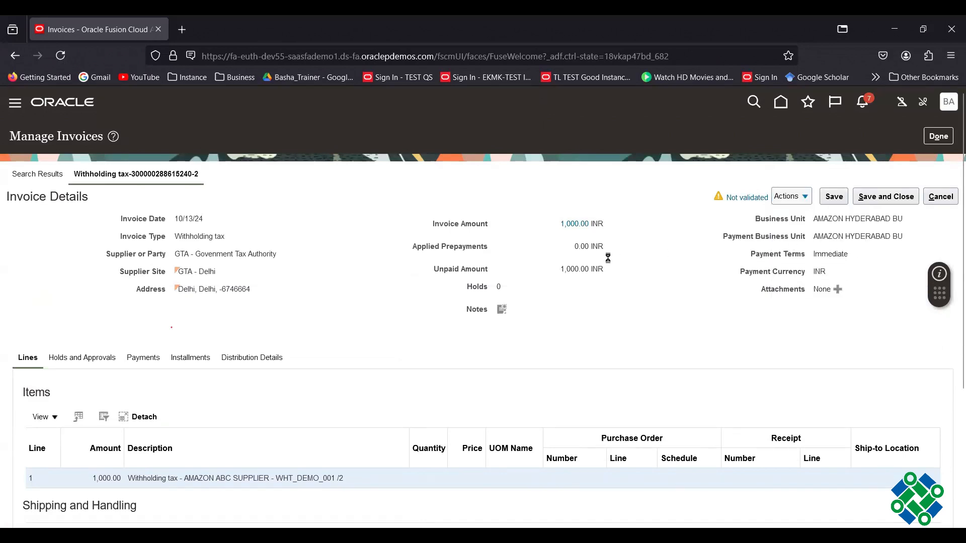
left_click(806, 199)
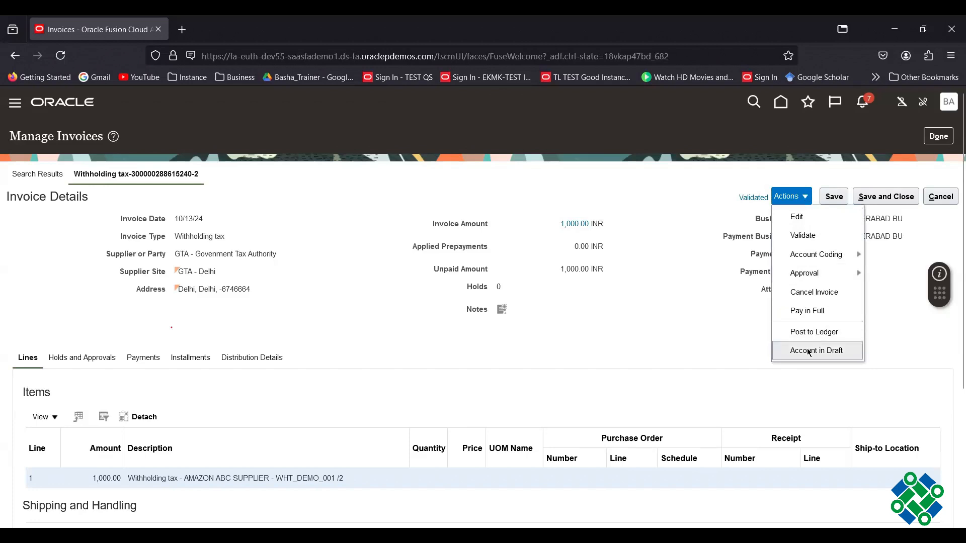
left_click(815, 333)
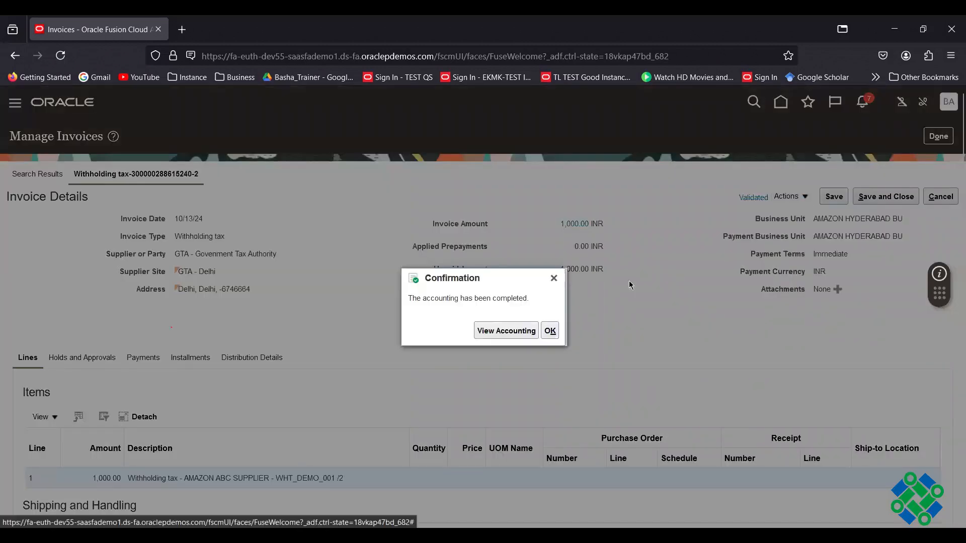
left_click(517, 337)
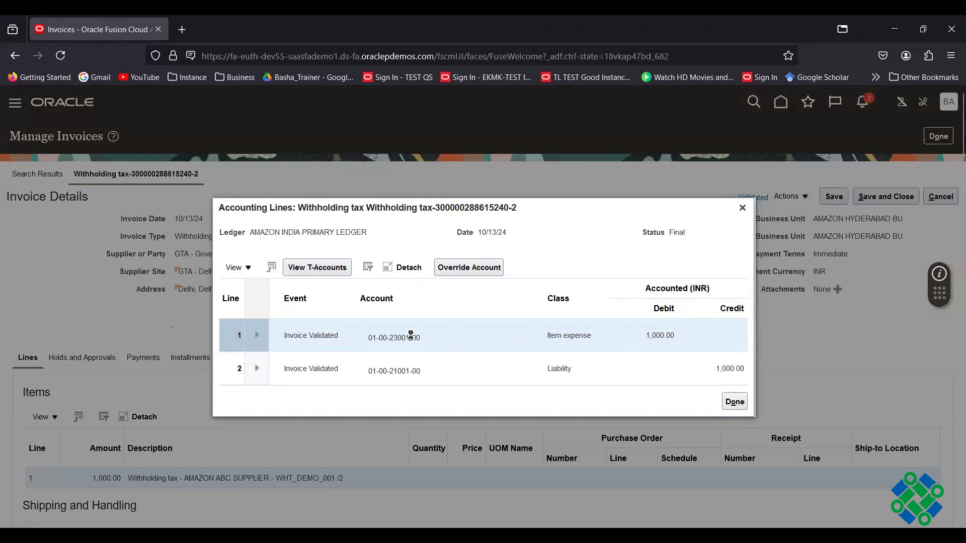
mouse_move(410, 336)
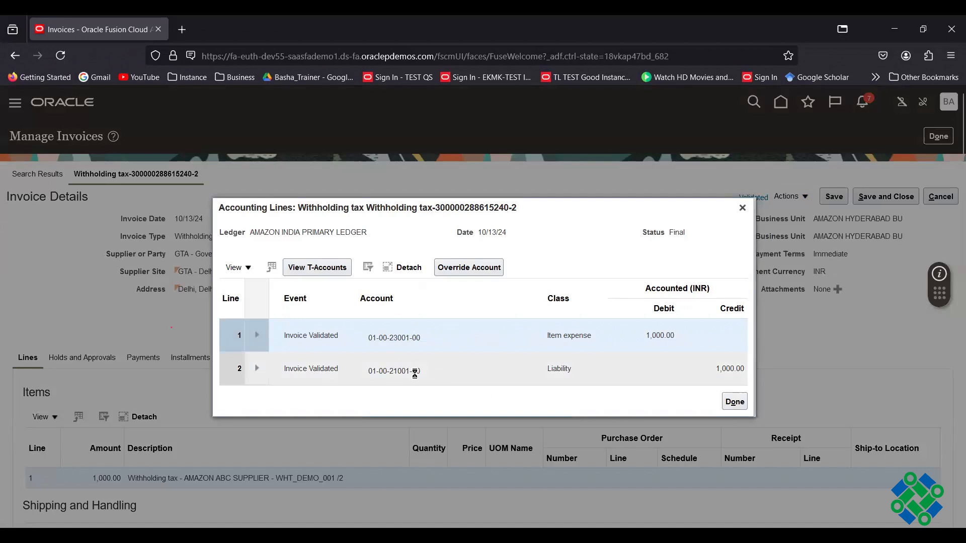
mouse_move(414, 372)
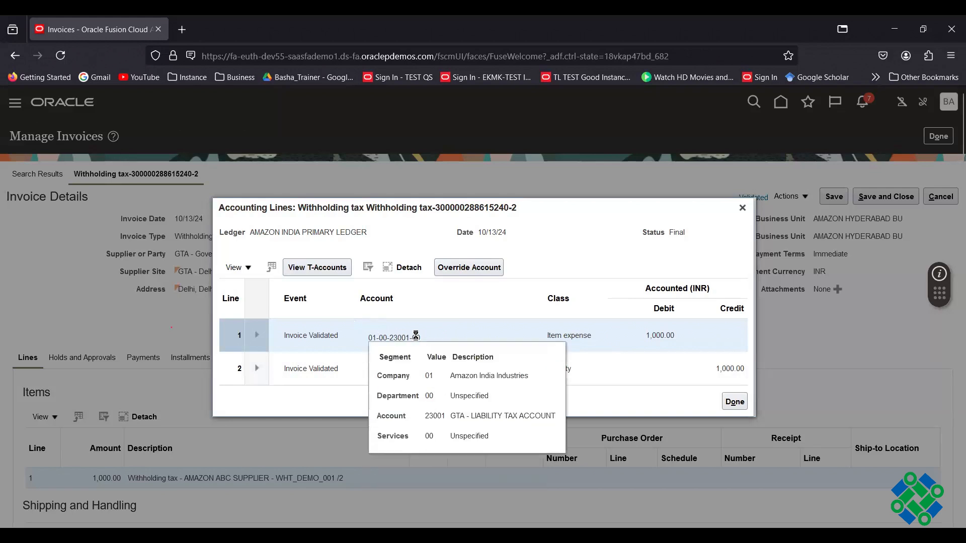
- Close the accounting lines and the withholding tax invoice, returning to the Invoices workbench
left_click(734, 405)
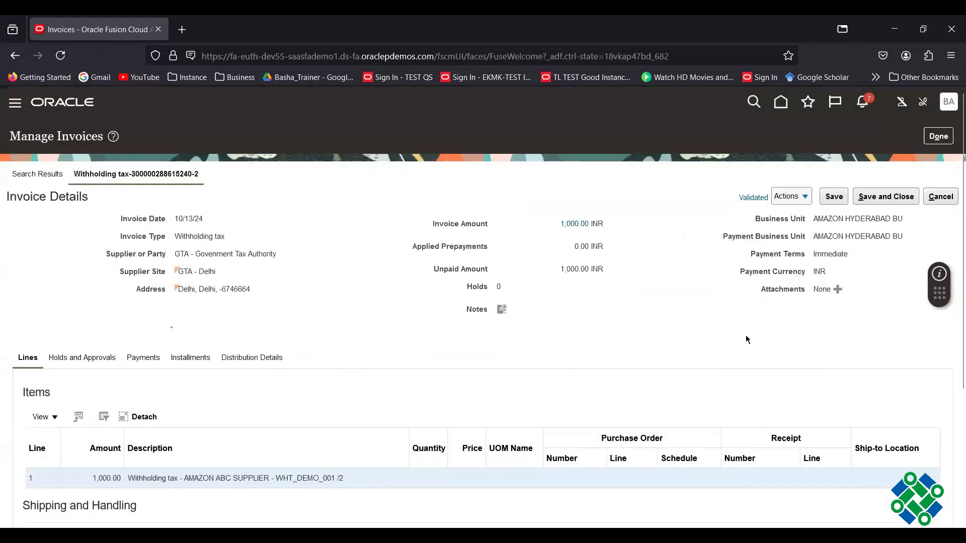
left_click(939, 137)
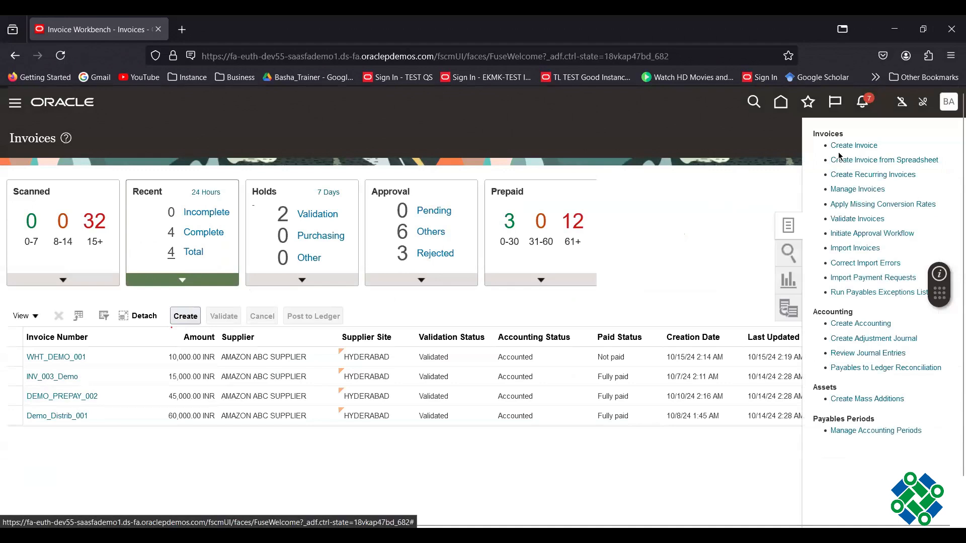
- Start a new invoice for business unit AMAZON HYDERABAD BU and supplier AMAZON ABC SUPPLIER
left_click(850, 145)
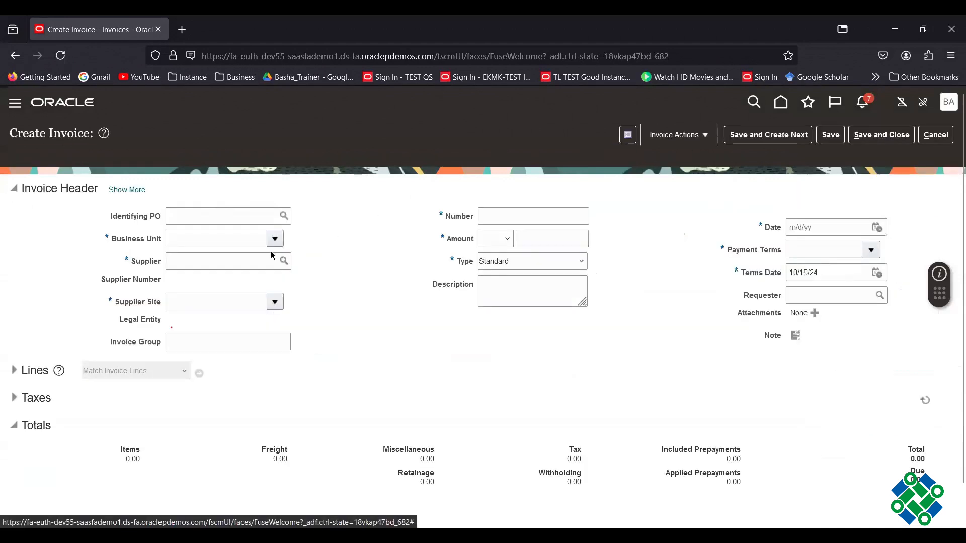
left_click(277, 244)
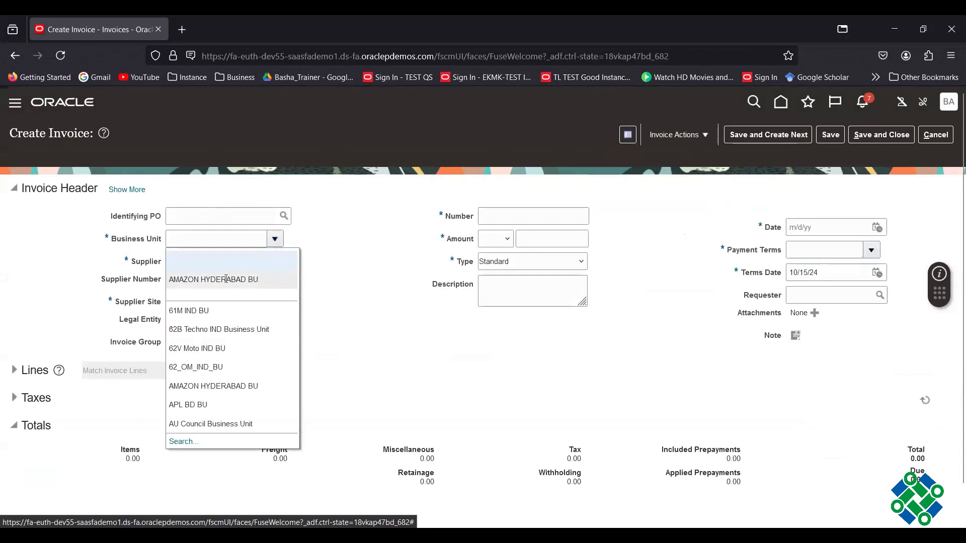
left_click(225, 280)
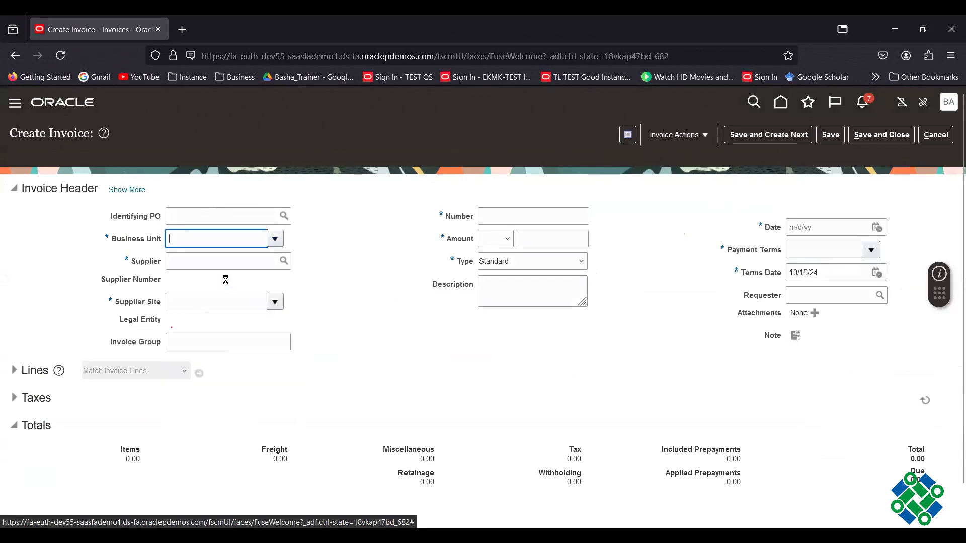
left_click(285, 263)
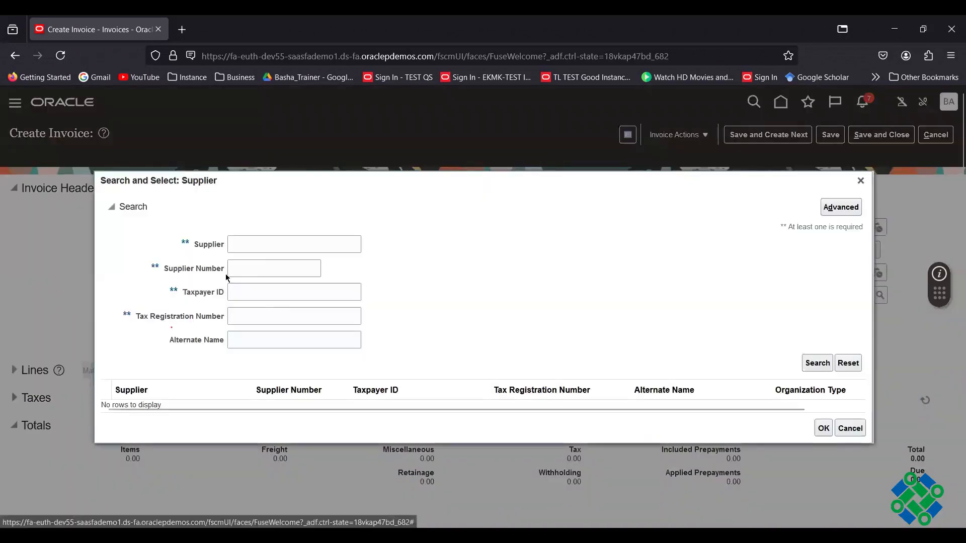
left_click(860, 182)
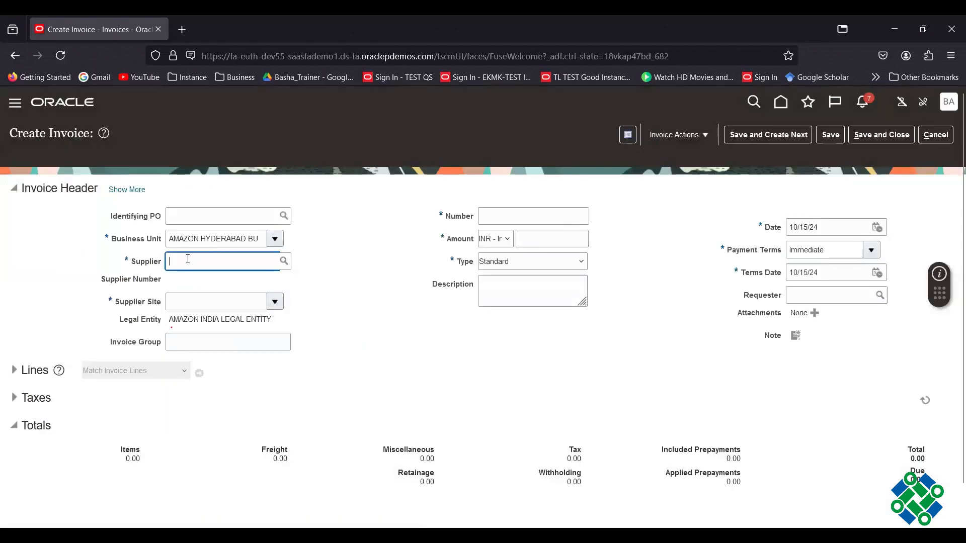
type("AMAZ")
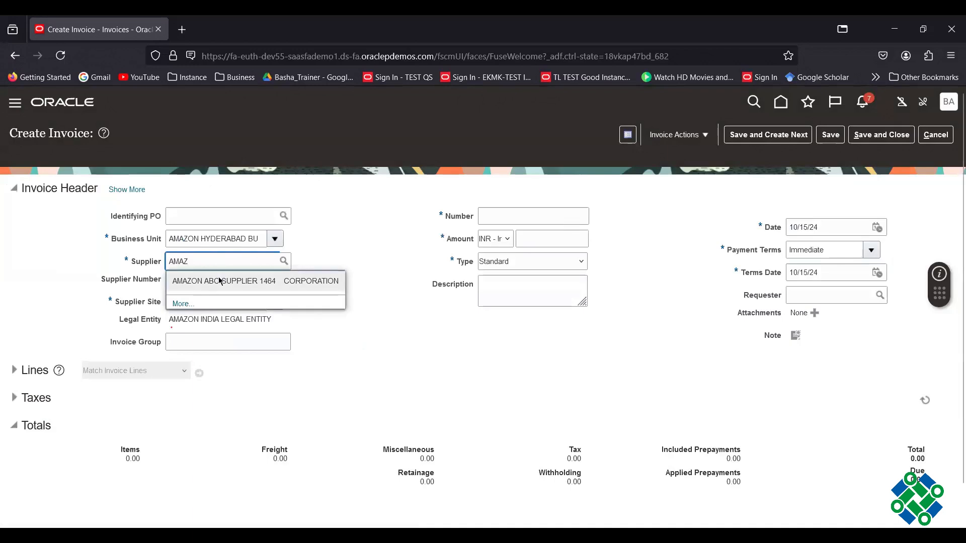
left_click(216, 280)
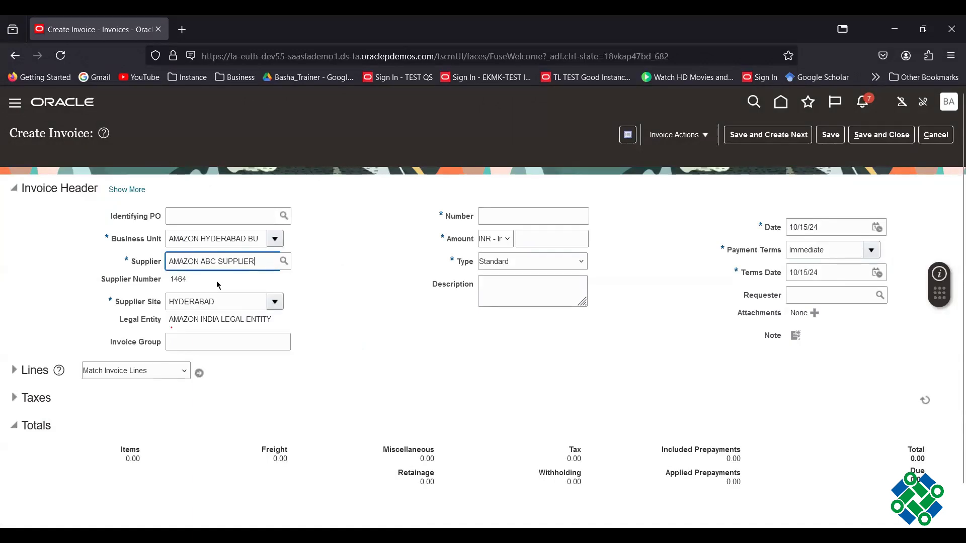
- Enter number WHT_DEMO_002, amount 20,000 and date 10/22/24, then expand the Lines section
left_click(531, 220)
type("WH")
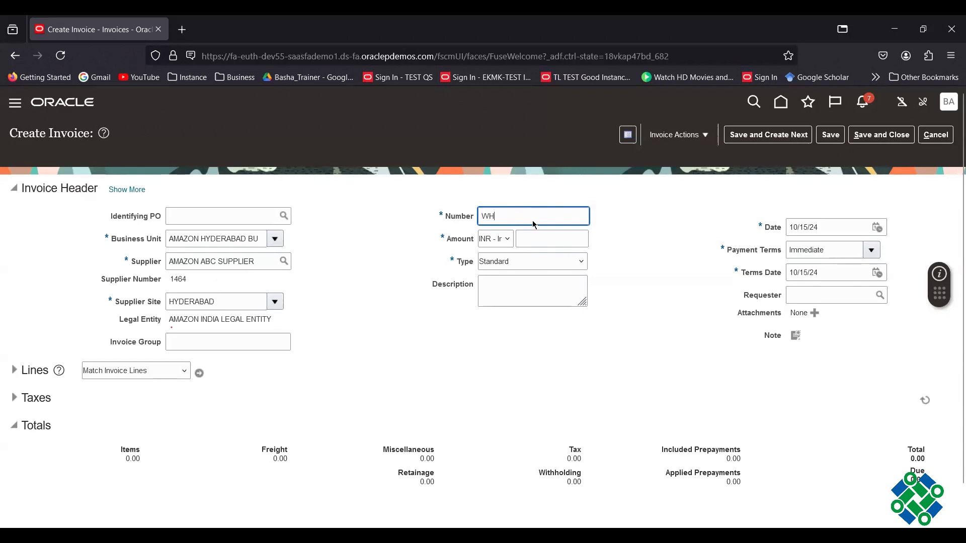
type("T_")
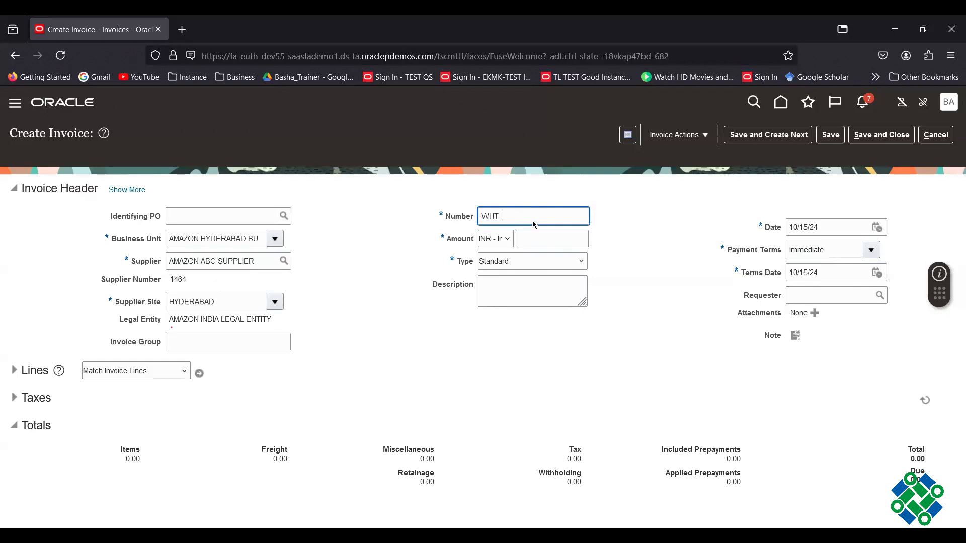
type("DEMO_002")
left_click(535, 239)
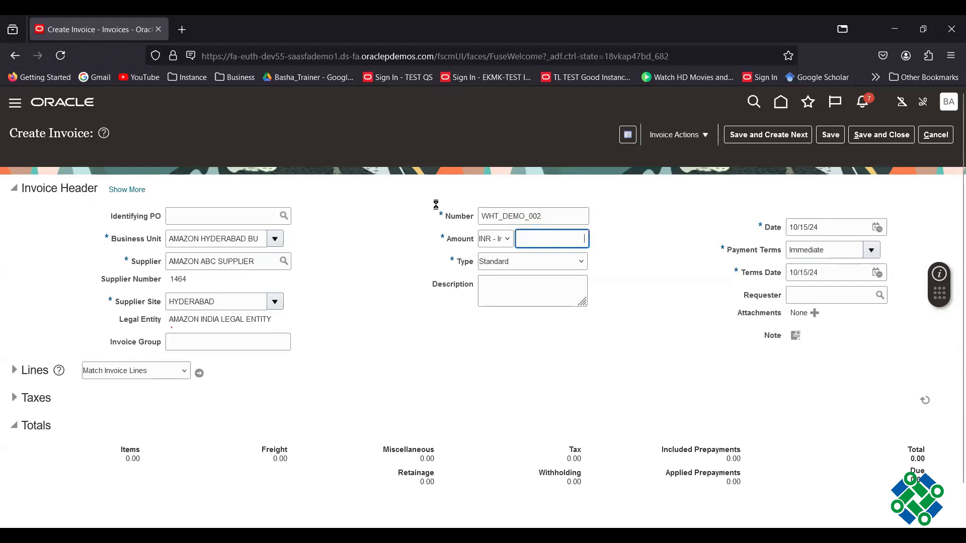
type("2")
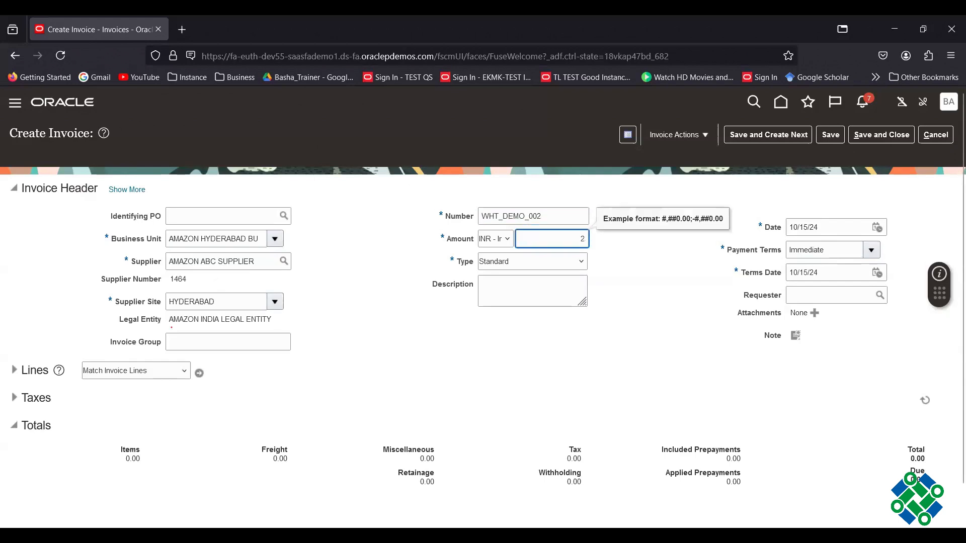
type("0000")
left_click(695, 242)
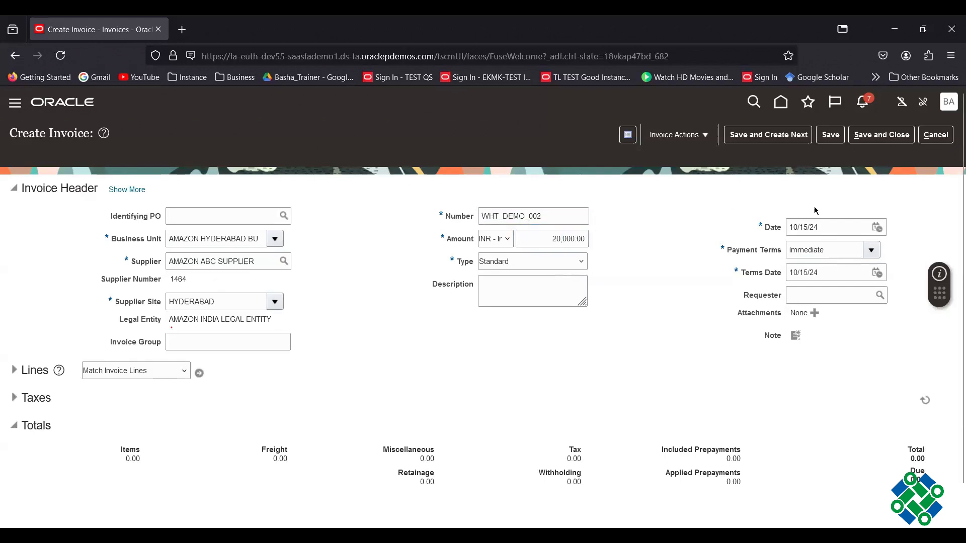
left_click(877, 228)
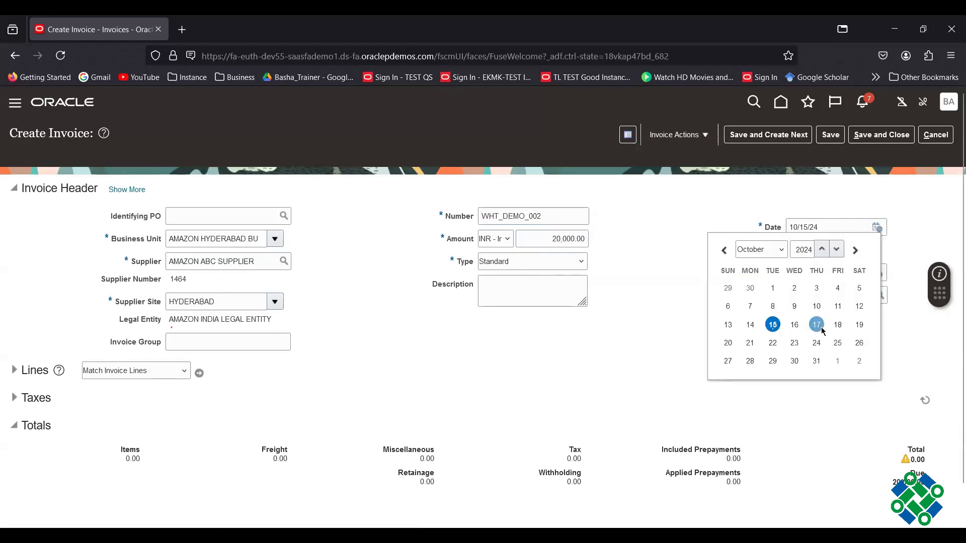
left_click(772, 344)
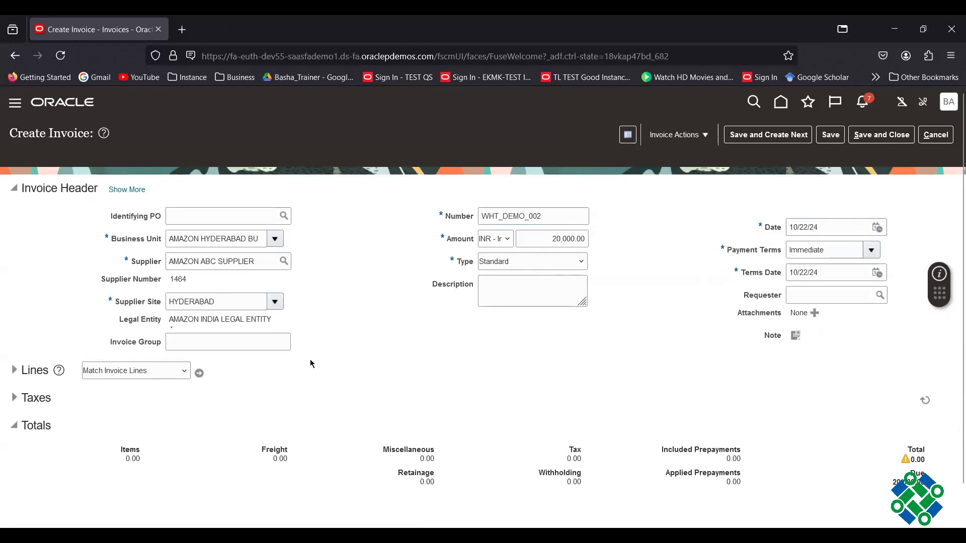
left_click(14, 371)
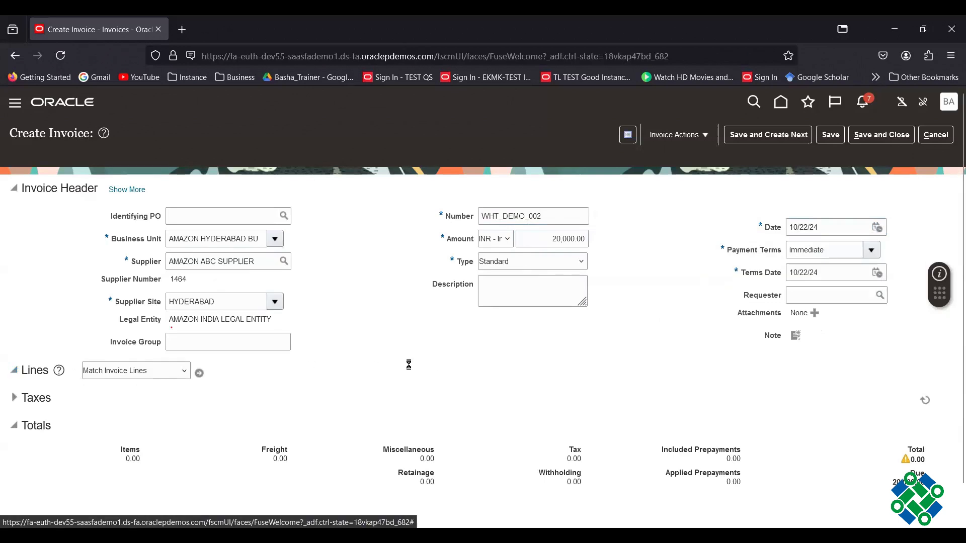
scroll(302, 392, "down", 1)
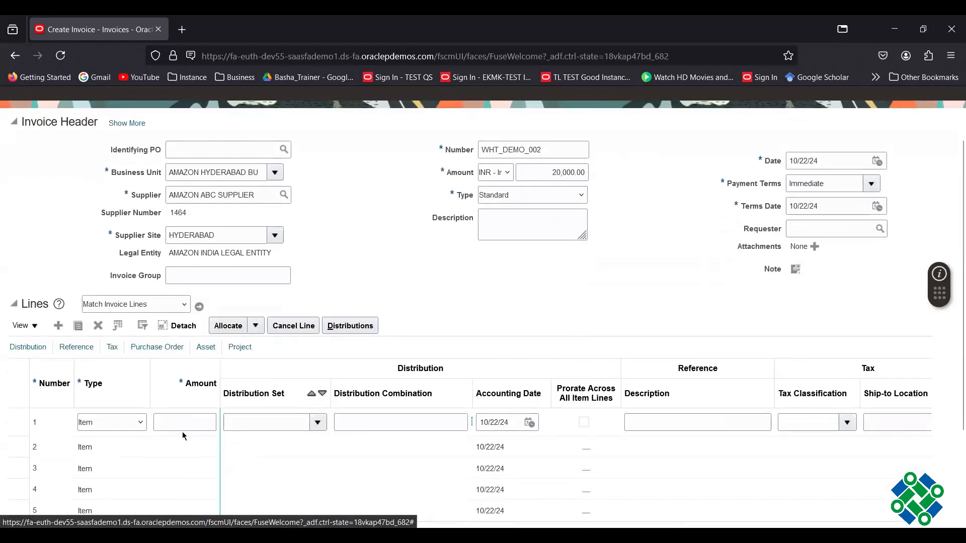
left_click(183, 423)
type("20000")
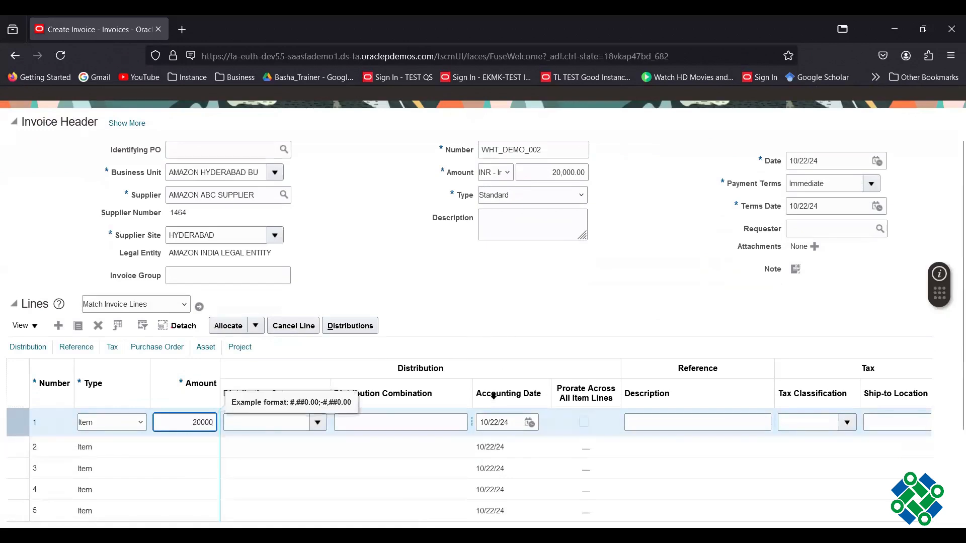
left_click(474, 422)
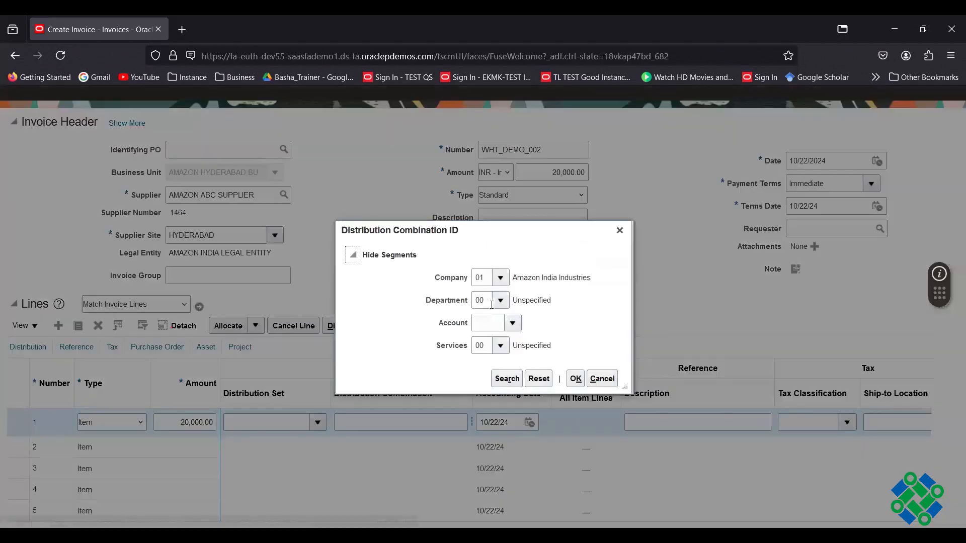
left_click(512, 323)
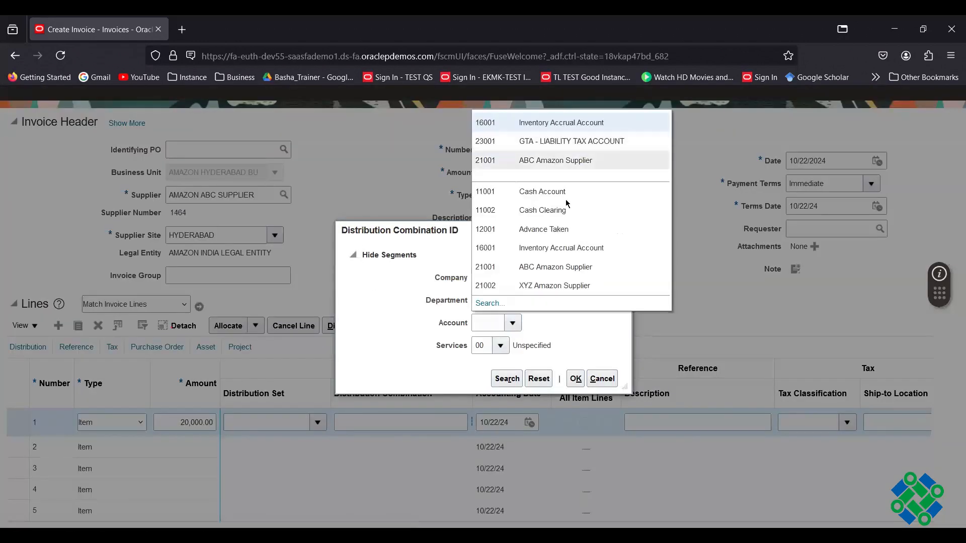
left_click(563, 124)
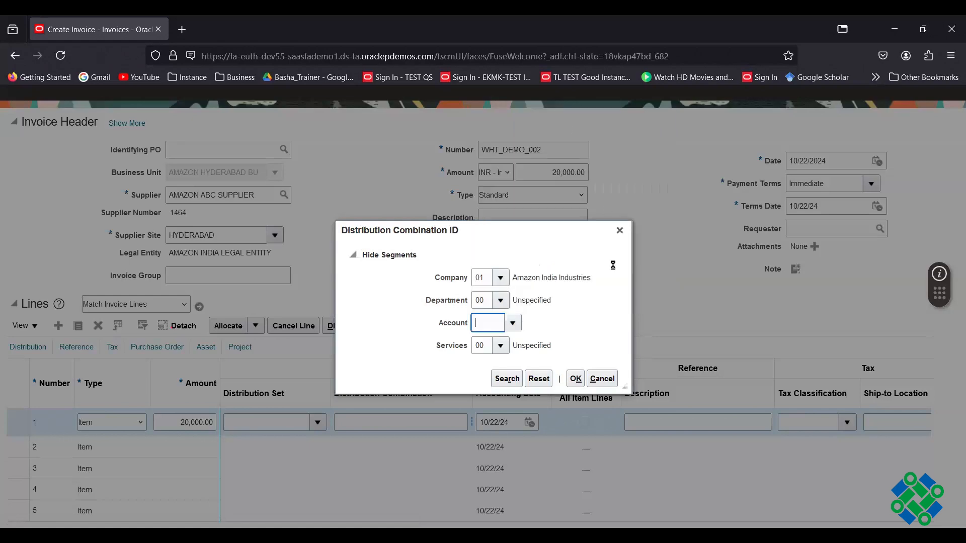
left_click(577, 382)
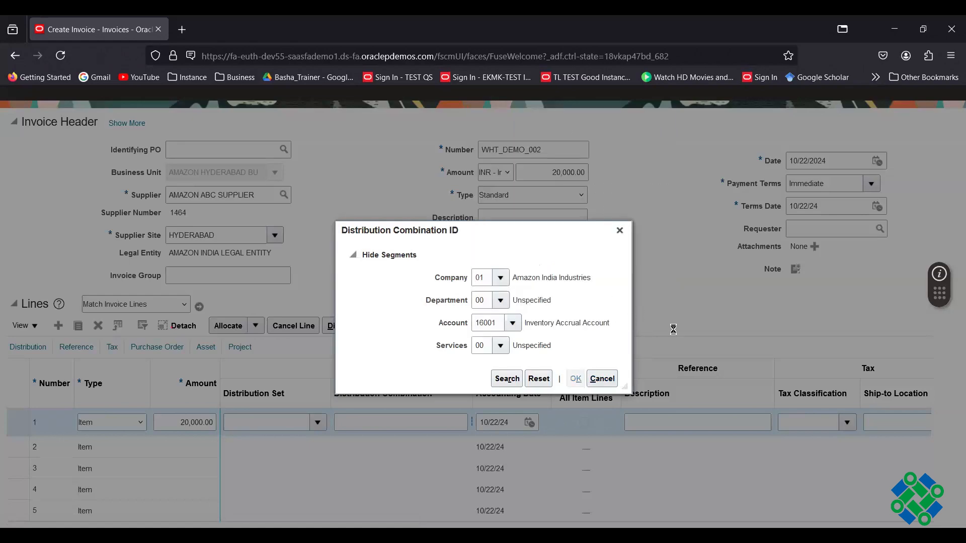
scroll(675, 327, "up", 2)
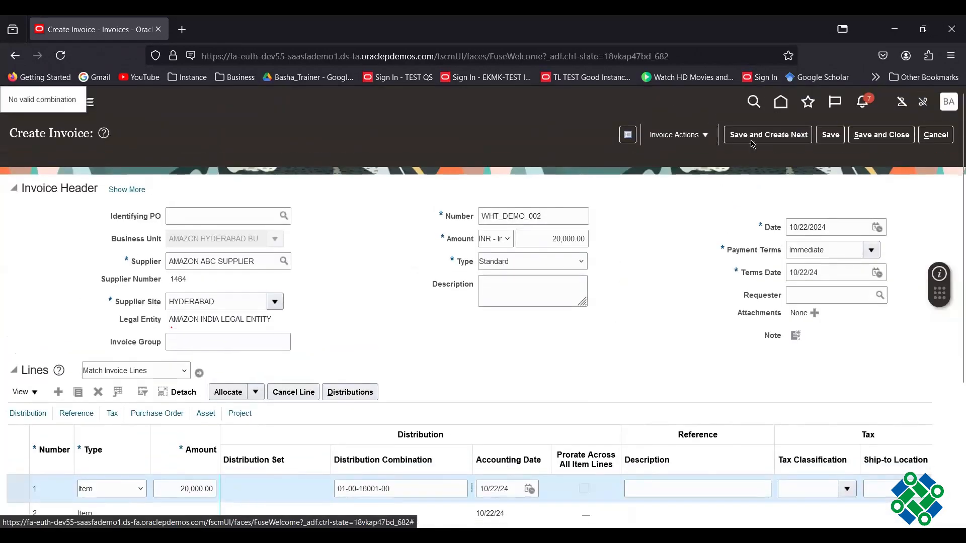
- Try saving WHT_DEMO_002, accept the future-date warning, and show the General header details
left_click(838, 138)
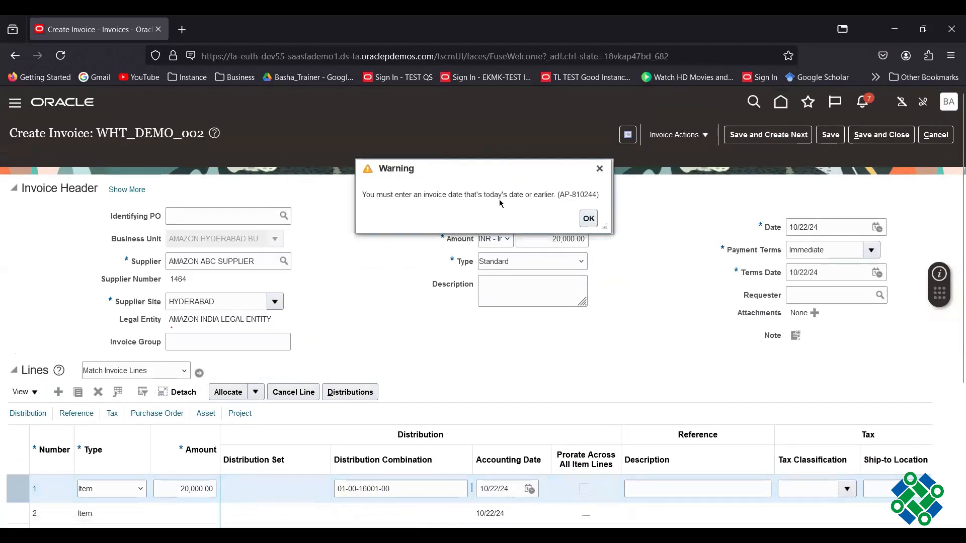
left_click(588, 218)
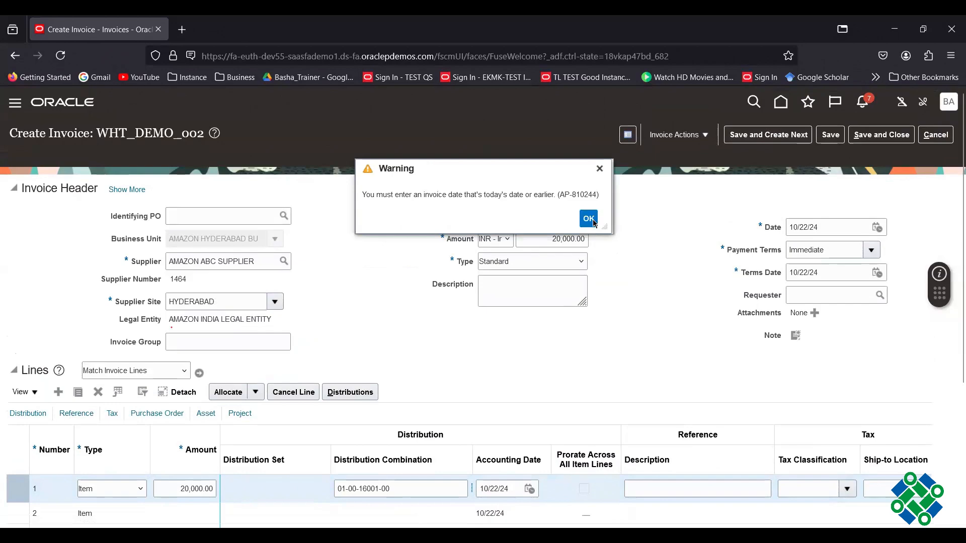
left_click(127, 189)
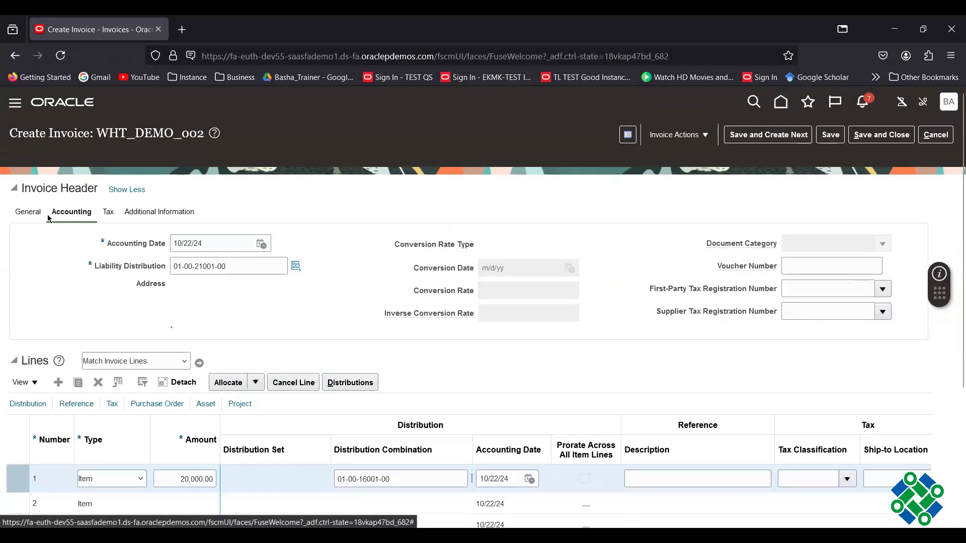
left_click(28, 212)
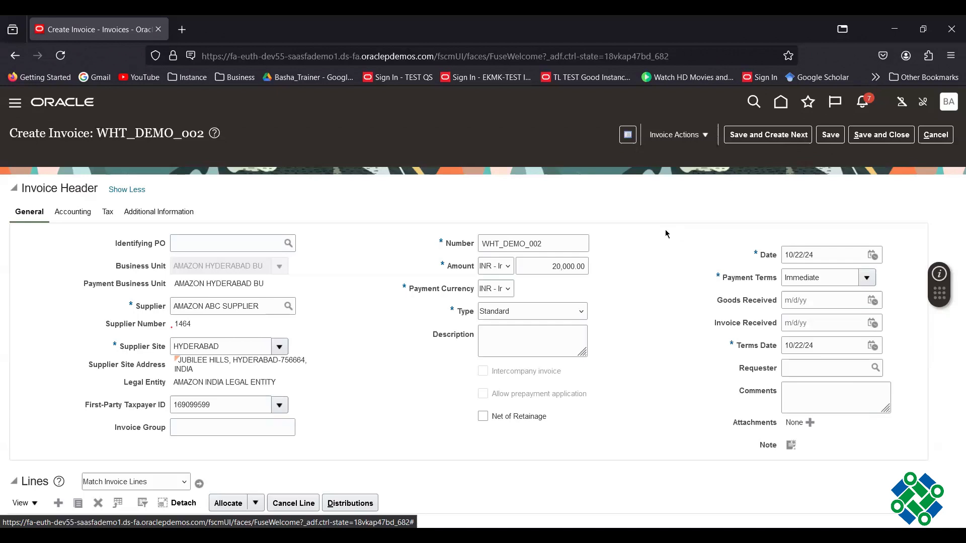
- Change the invoice date to 10/15/24, acknowledging the accounting date warning
left_click(872, 255)
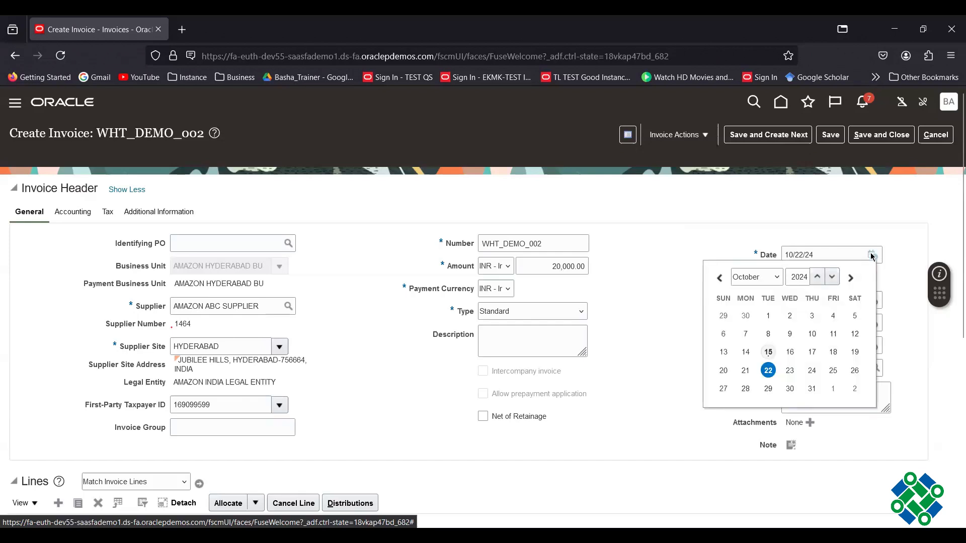
left_click(767, 351)
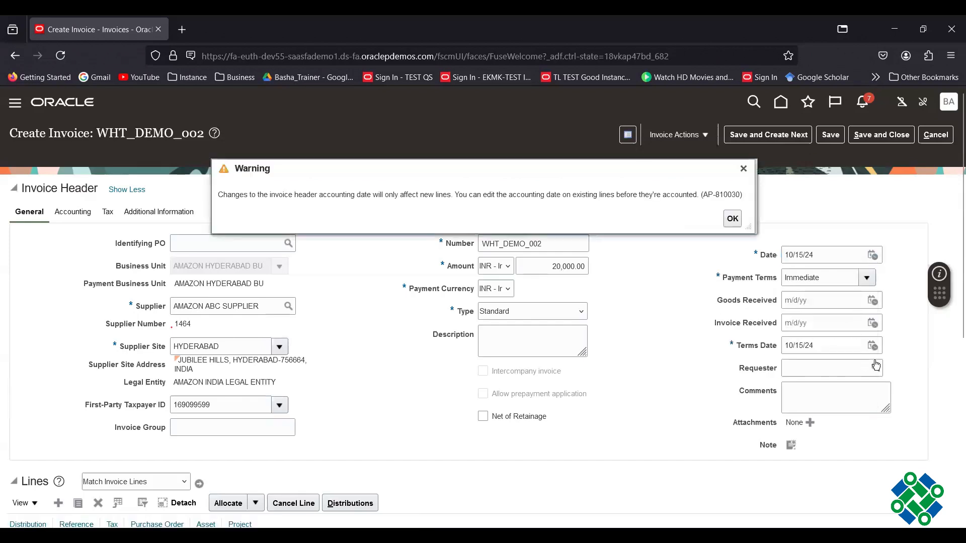
left_click(732, 219)
- Set the terms date to 10/15/24 and save the invoice
left_click(872, 346)
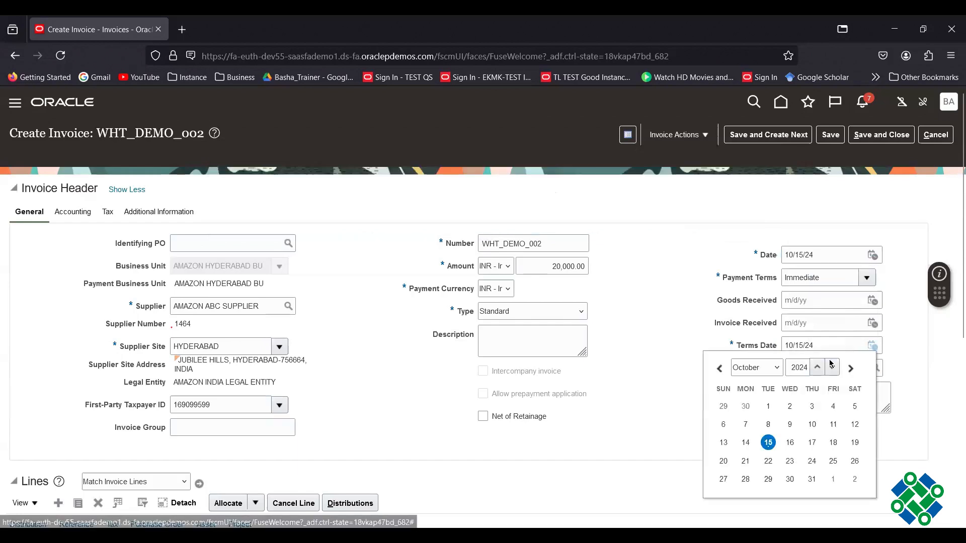
left_click(768, 443)
left_click(673, 282)
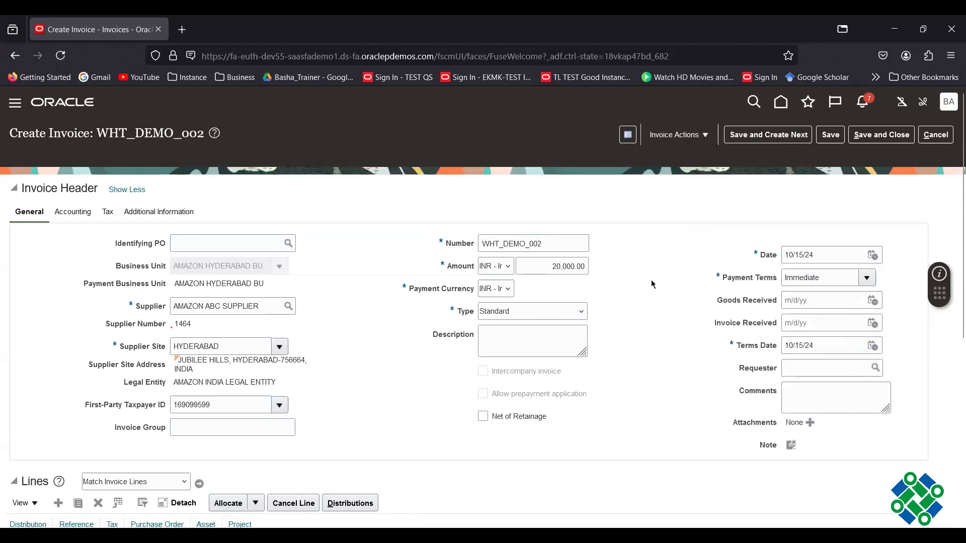
left_click(87, 216)
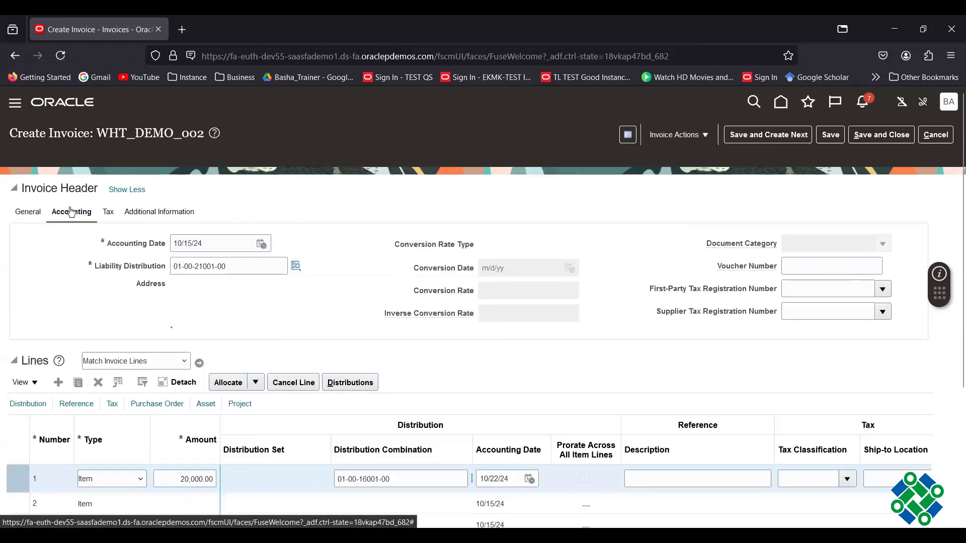
left_click(829, 135)
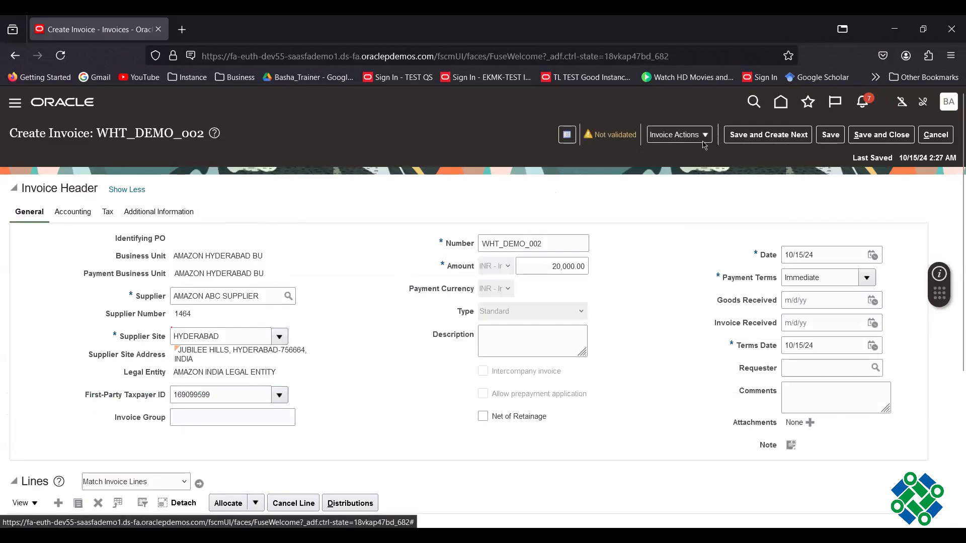
- Validate WHT_DEMO_002 and check totals: Withholding 2,000.00, Items 20,000.00, Tax 0.00
left_click(685, 135)
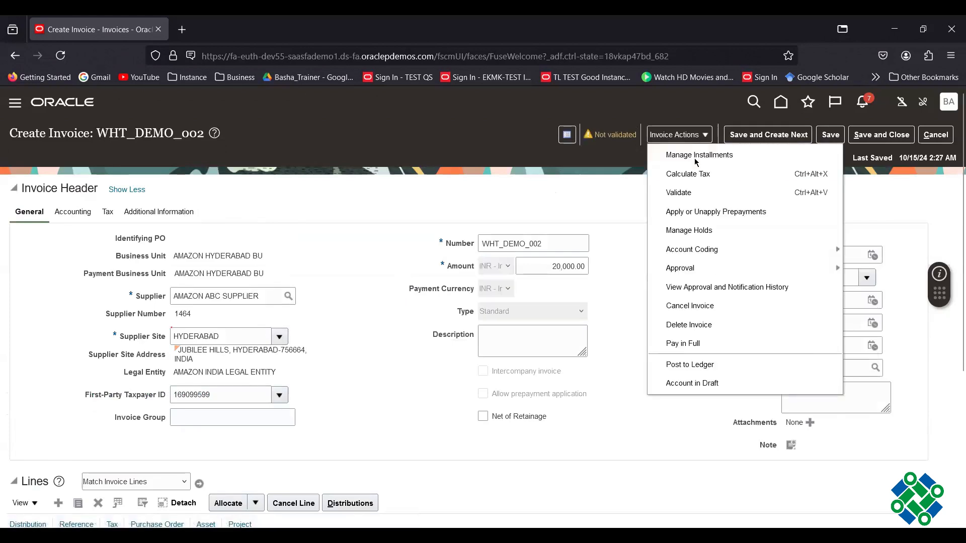
left_click(680, 193)
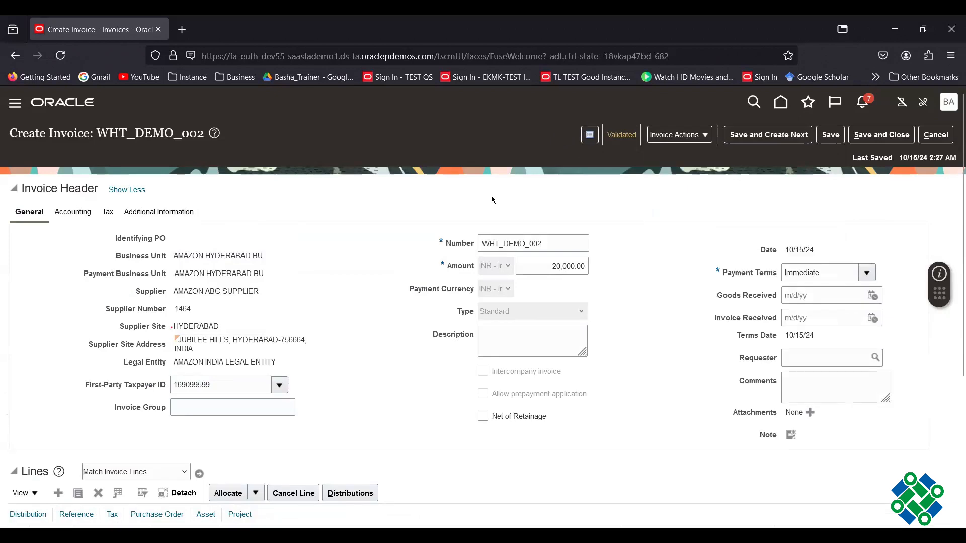
scroll(666, 287, "down", 4)
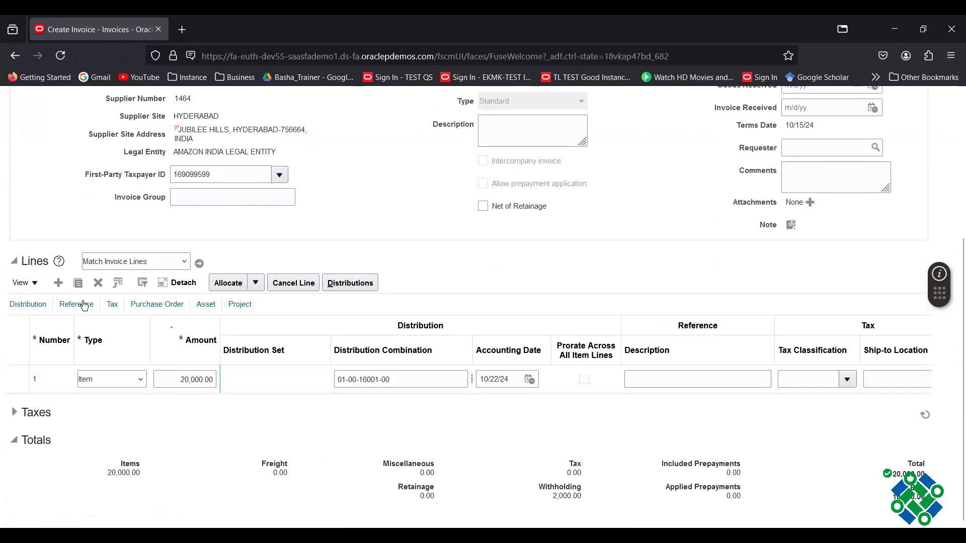
left_click(112, 305)
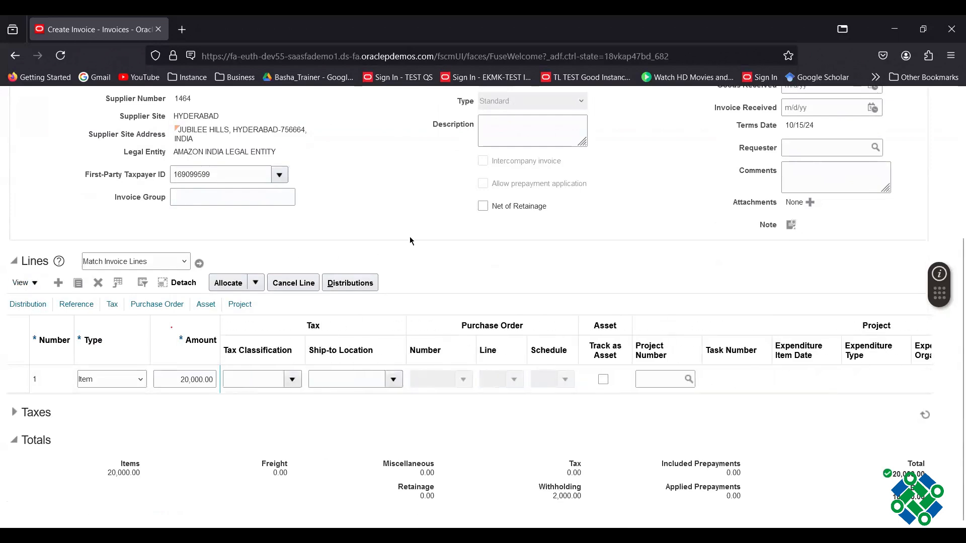